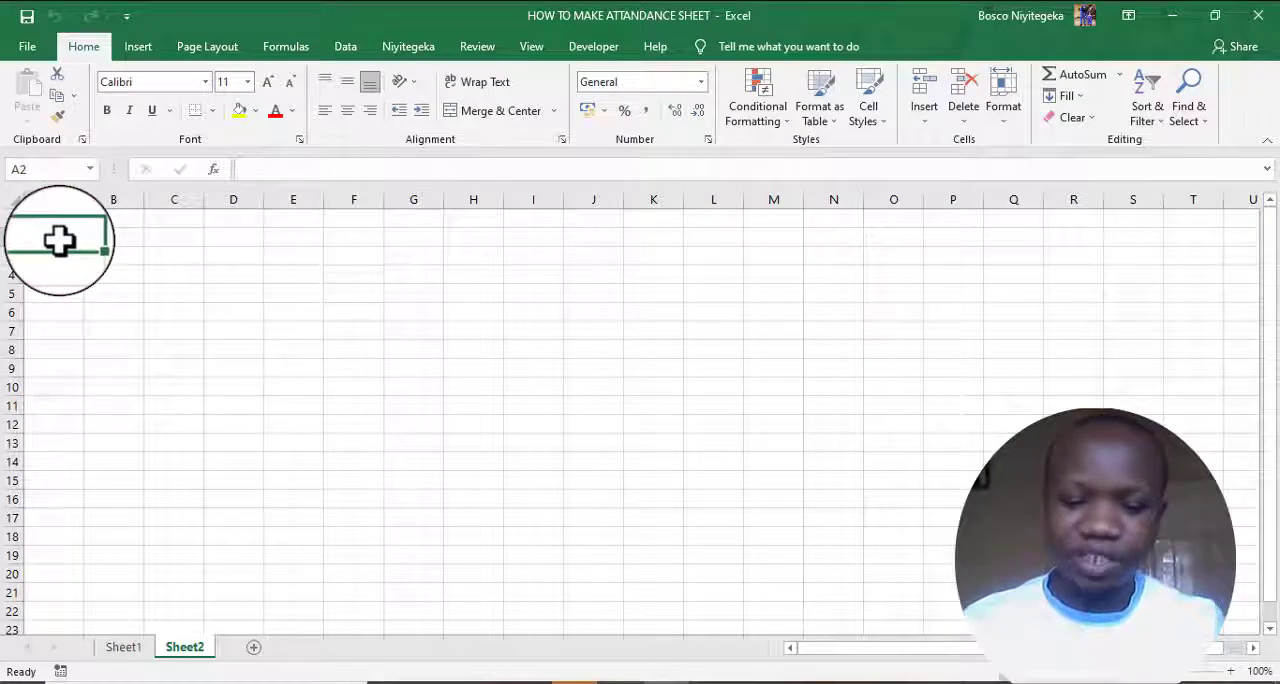
- Enter the column headings IMINSI, AMEZI and ADRESS in cells A2, B2 and C2
type("IMIN")
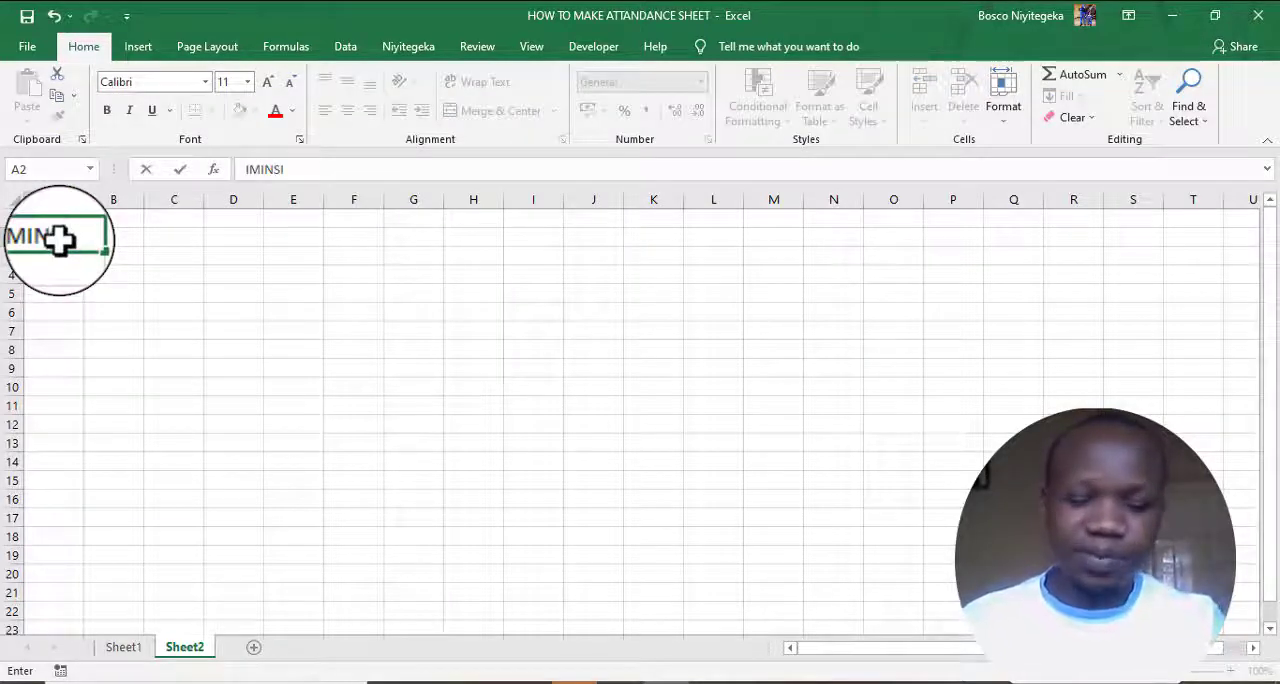
type("SI")
left_click(107, 237)
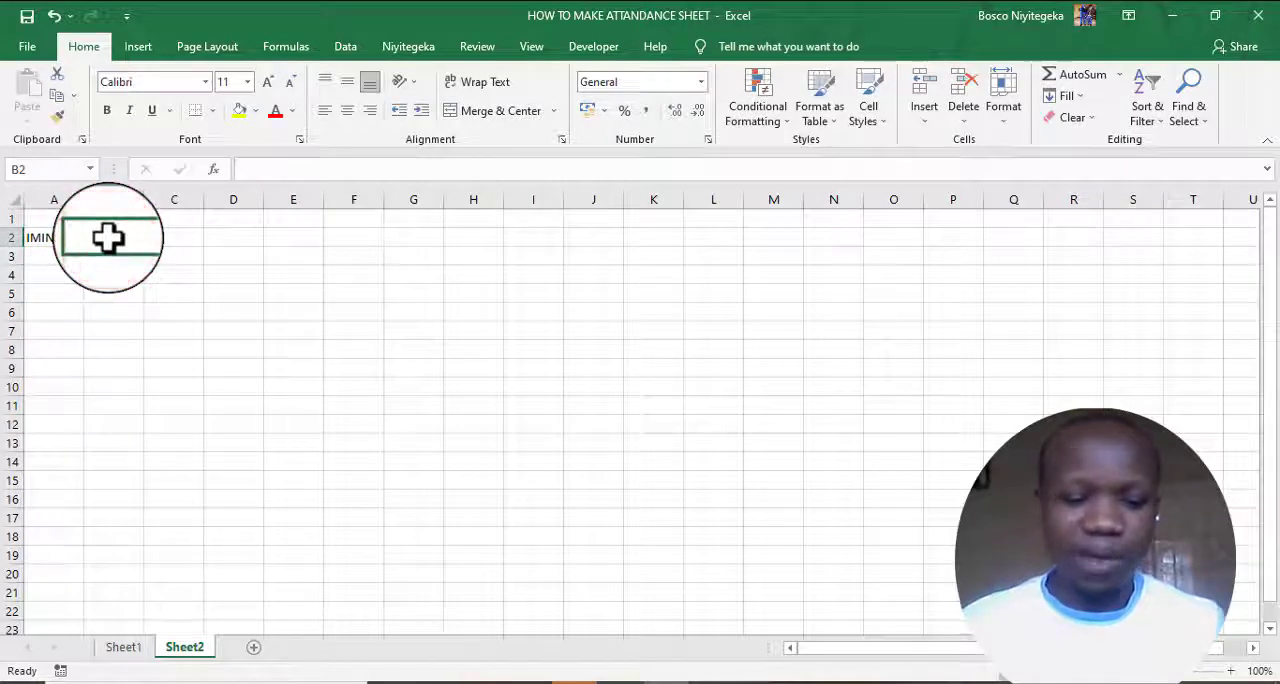
type("AMEZI")
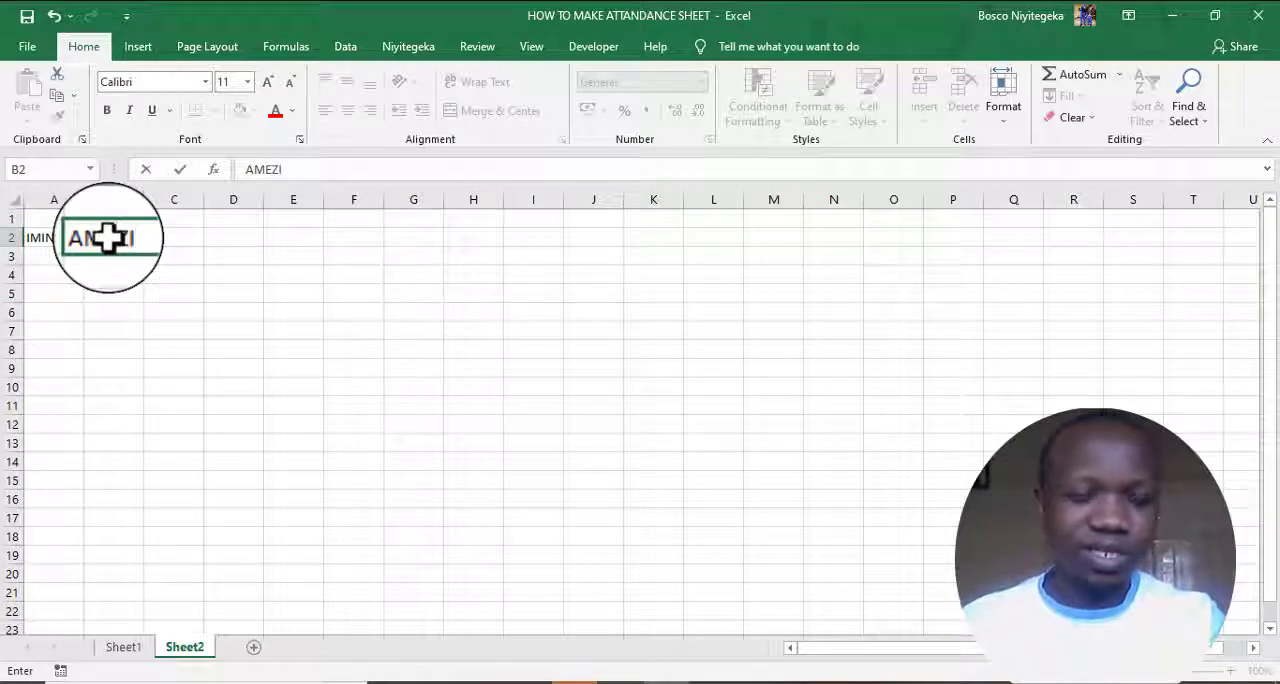
key("Tab")
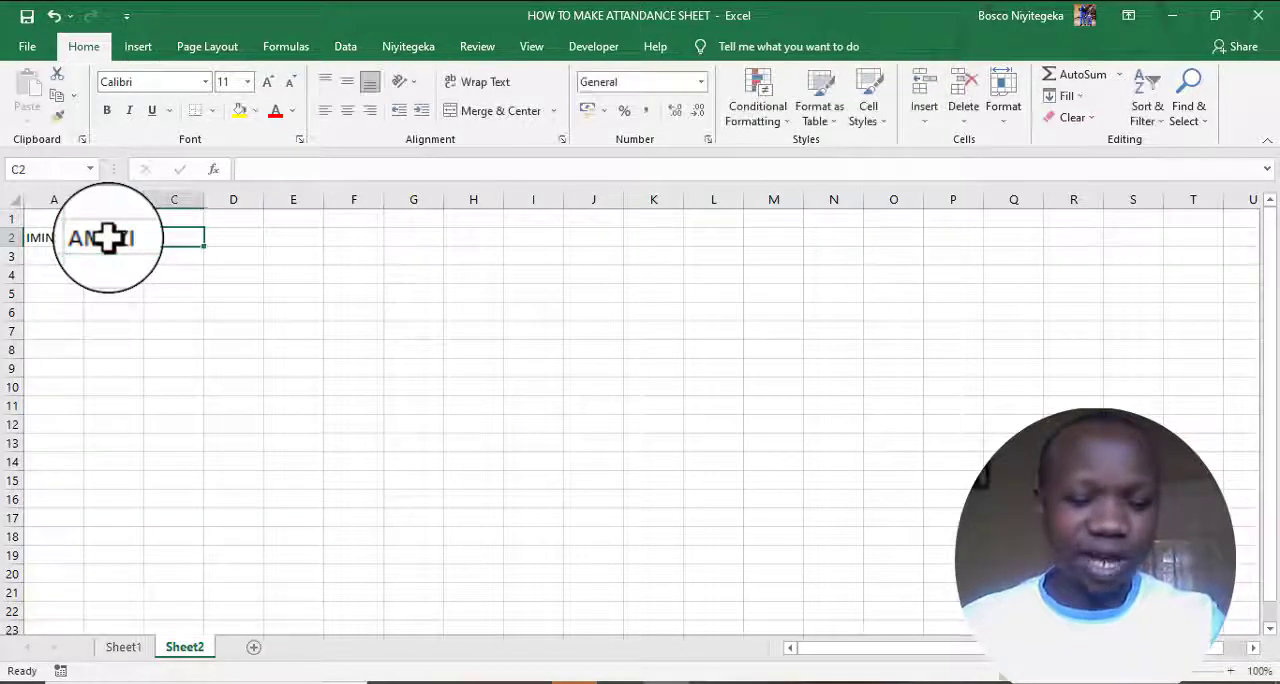
type("ADESSS")
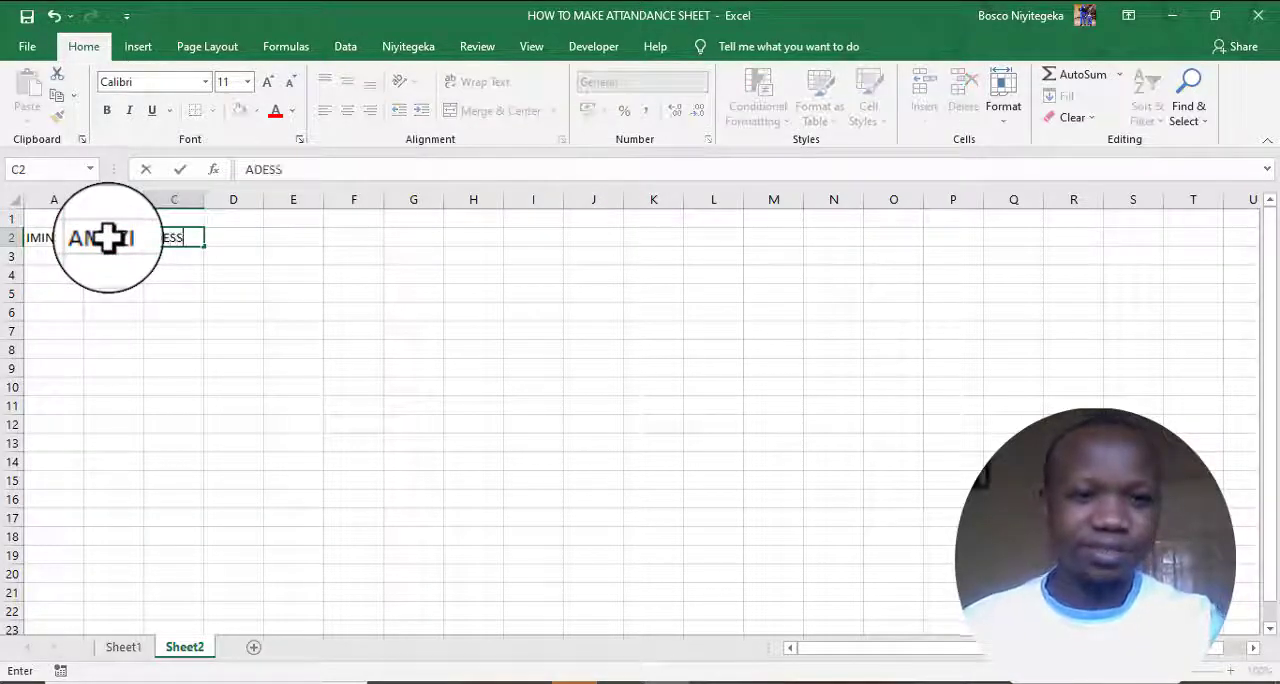
left_click(179, 237)
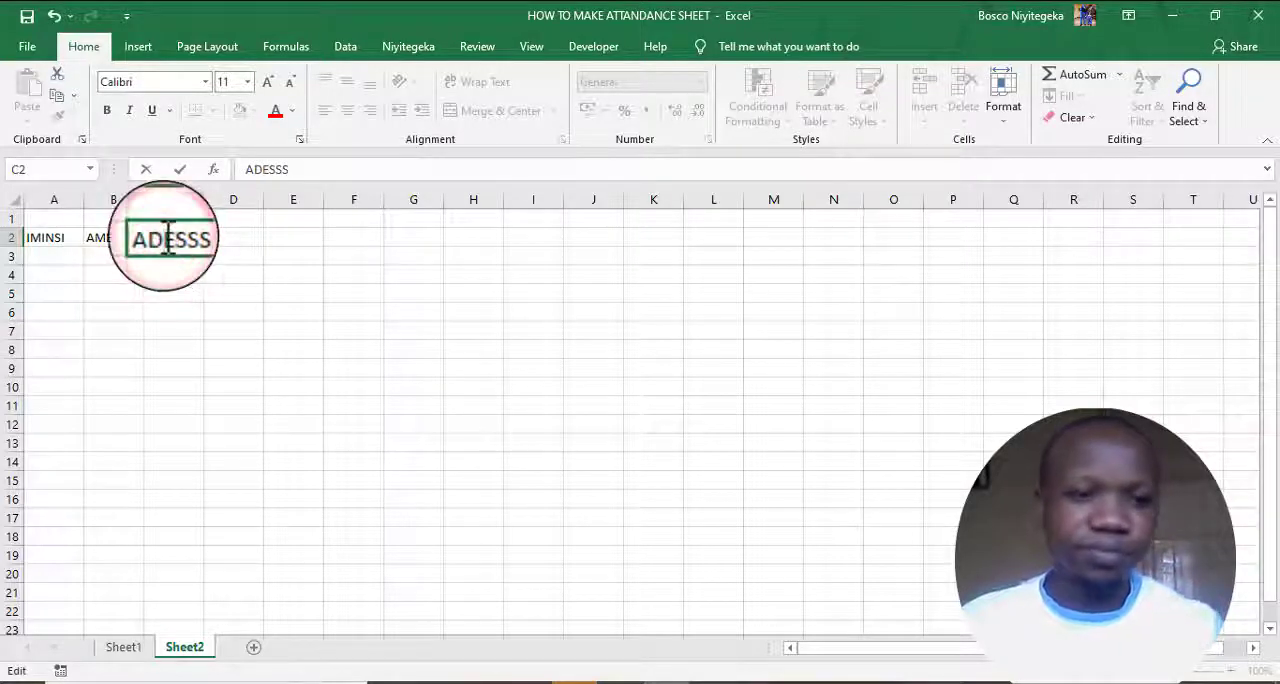
left_click(189, 237)
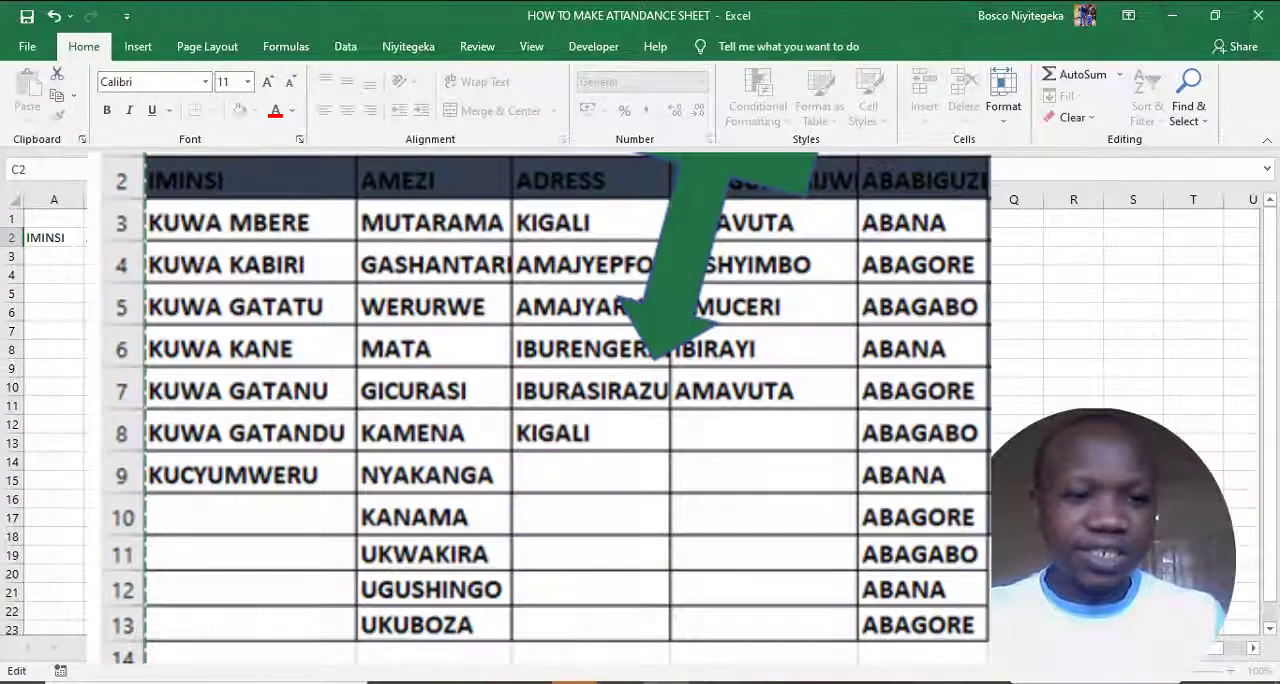
- Fill A3:A5 with the custom day series starting from KUWA MBERE and fit column A's width to its contents
left_click(72, 291)
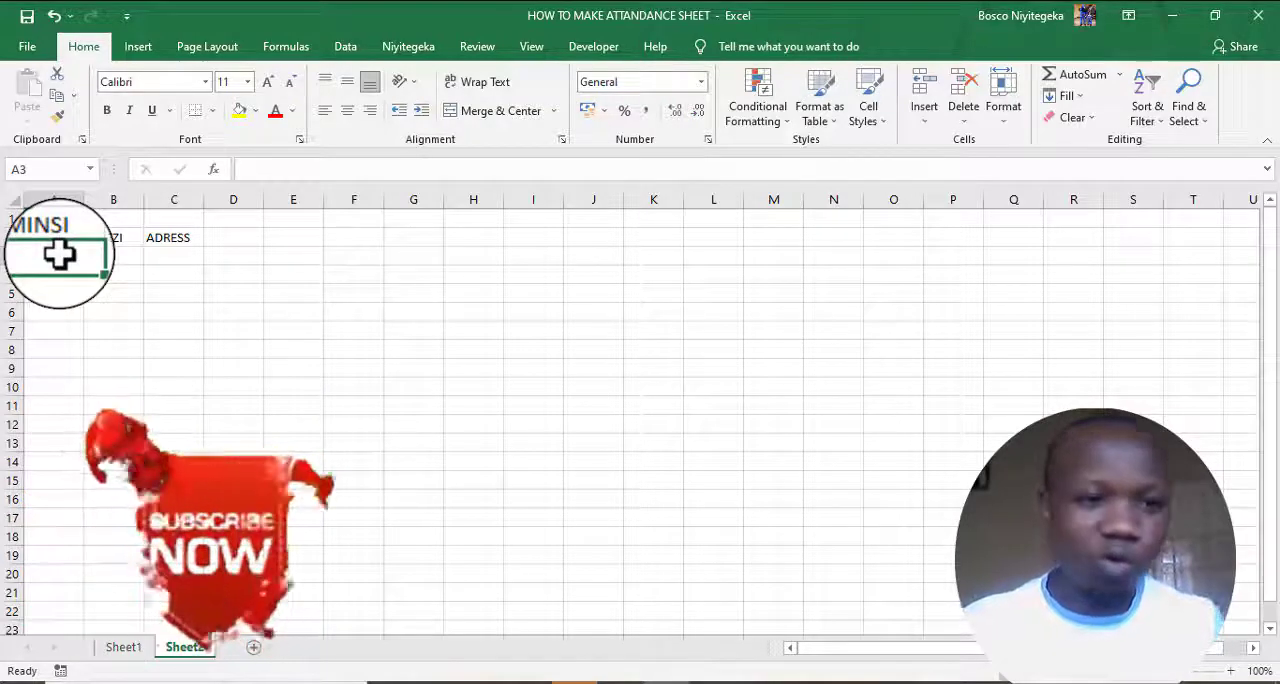
type("KUWA")
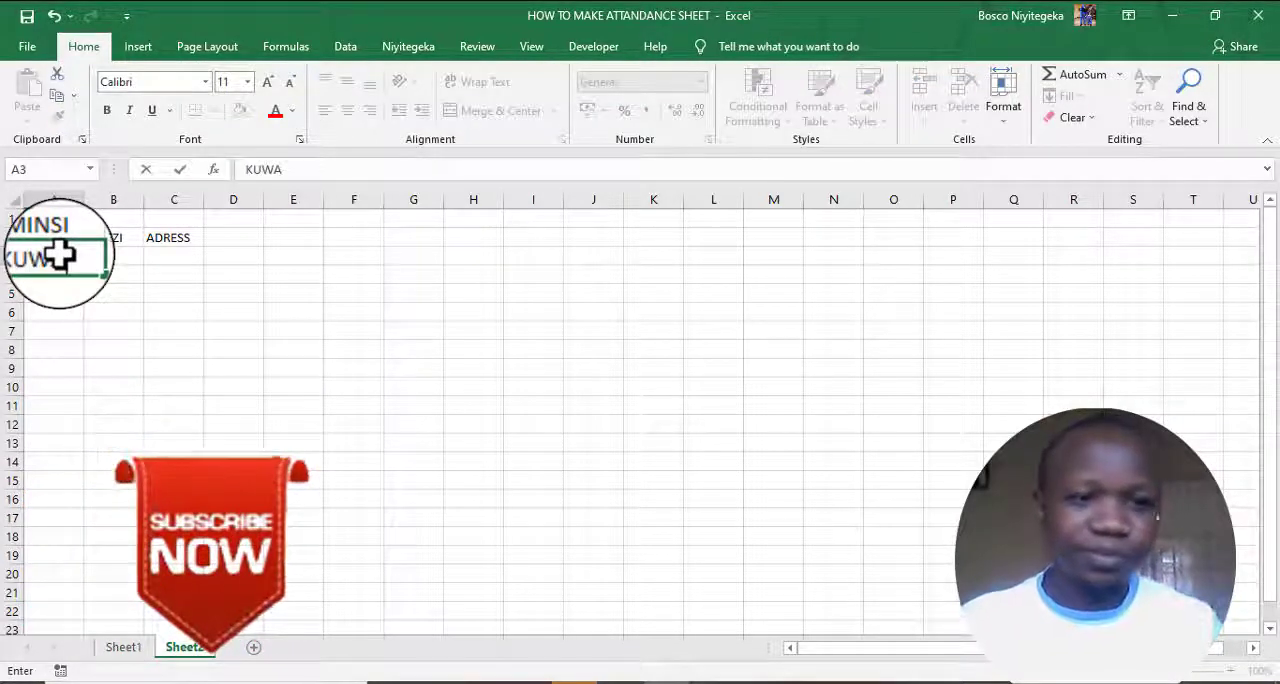
type(" MBERE")
left_click(245, 352)
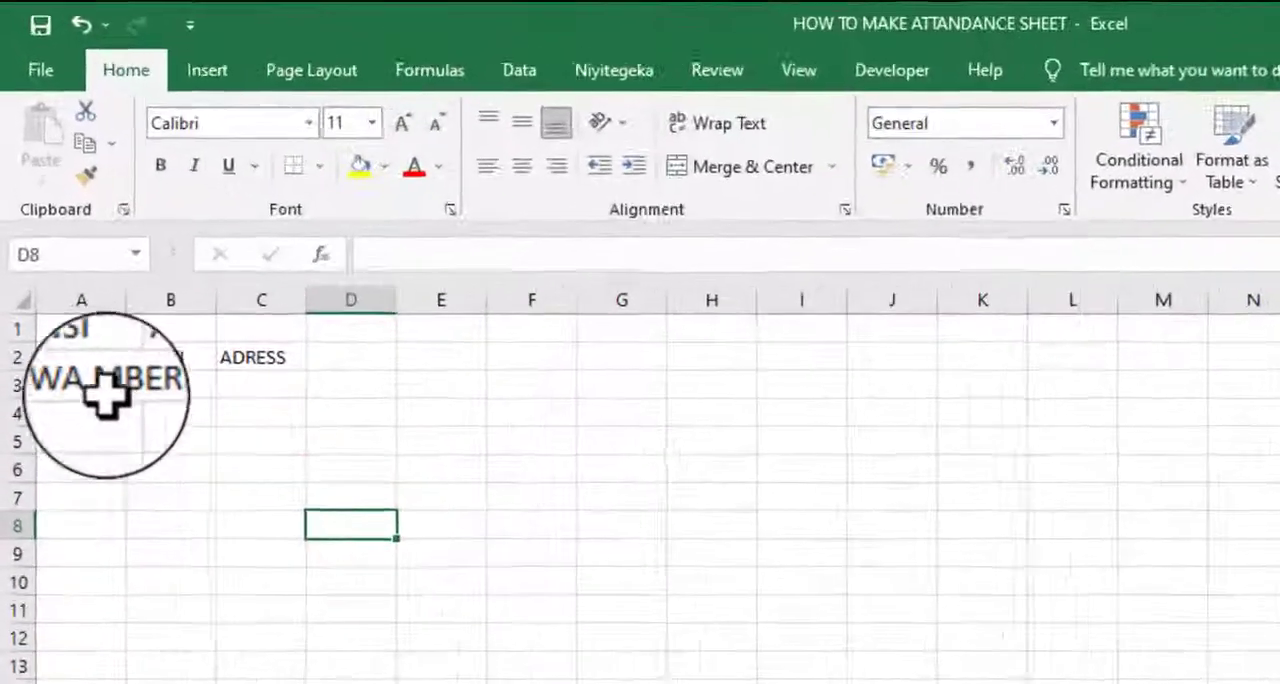
left_click(45, 272)
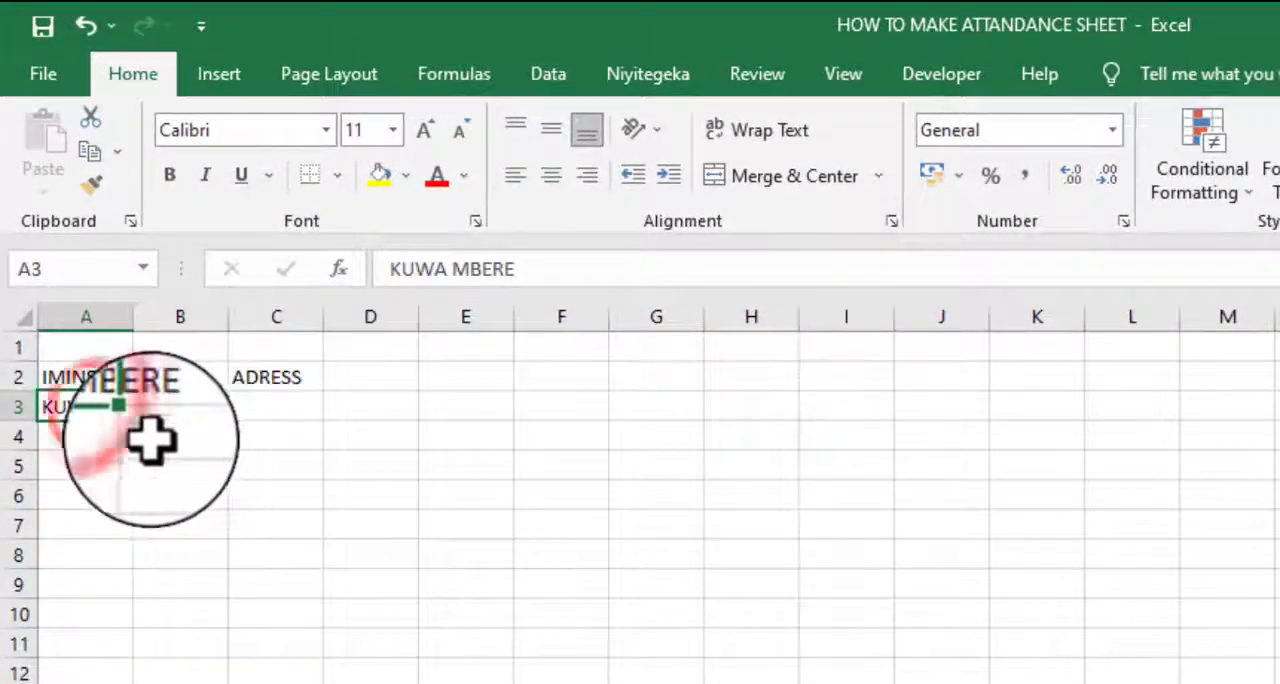
left_click_drag(133, 421, 132, 492)
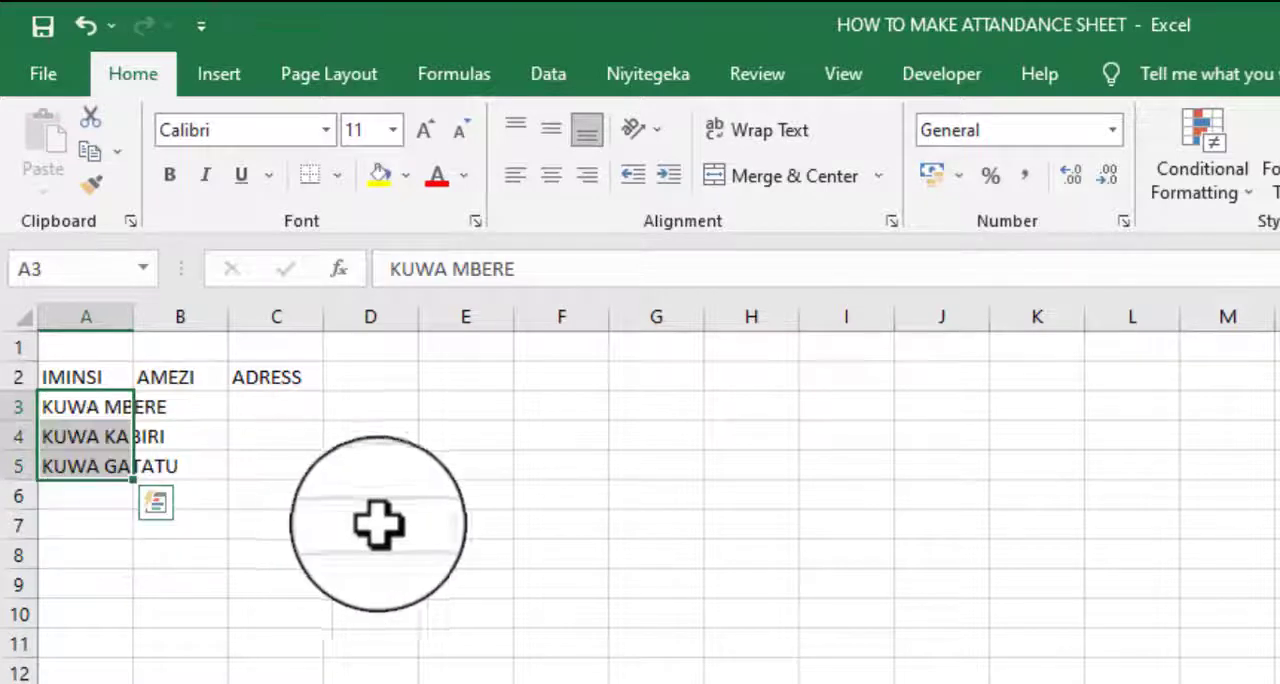
double_click(132, 320)
- Fill B3:B5 with the custom month series starting from MUTARAMA and fit column B's width to its contents
left_click(224, 407)
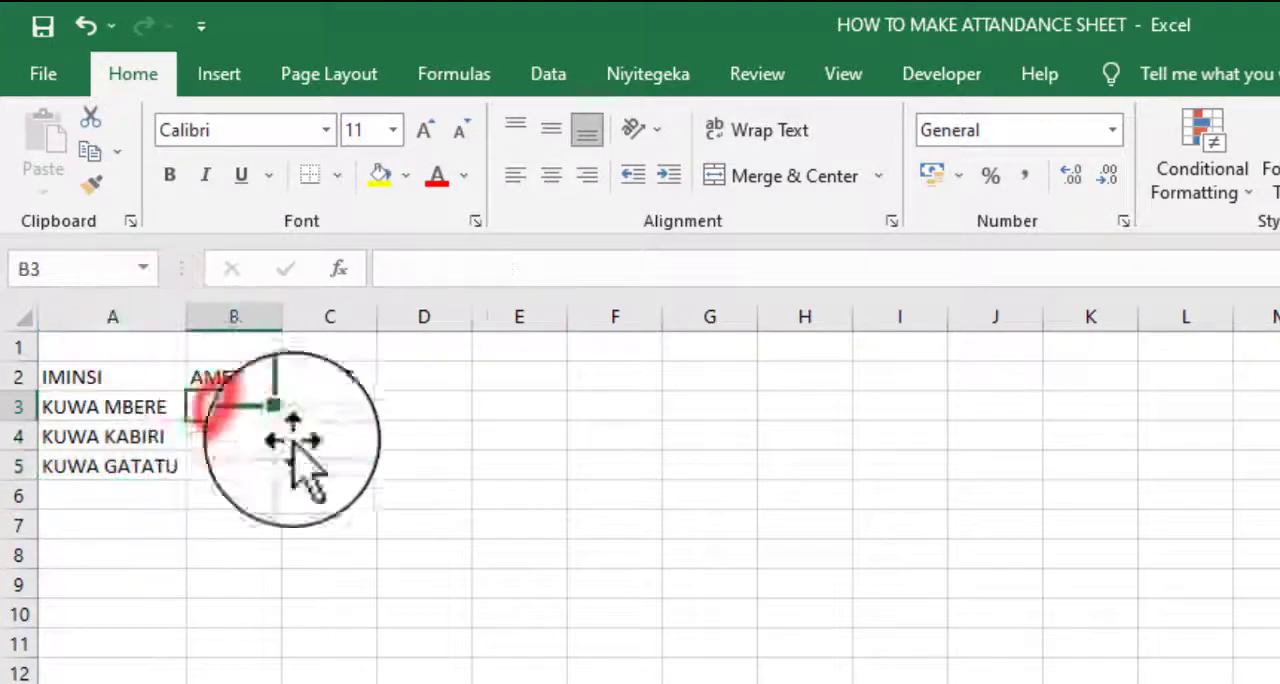
type("MUTARAMA")
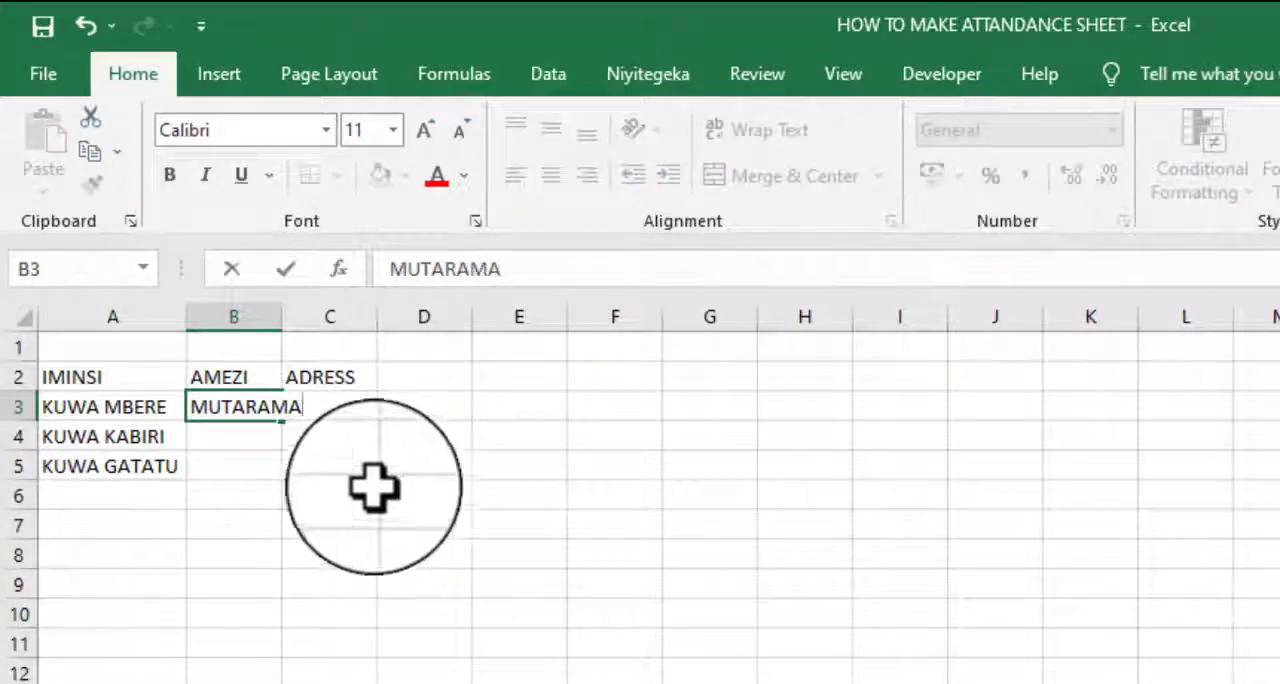
left_click_drag(283, 422, 283, 481)
left_click(610, 642)
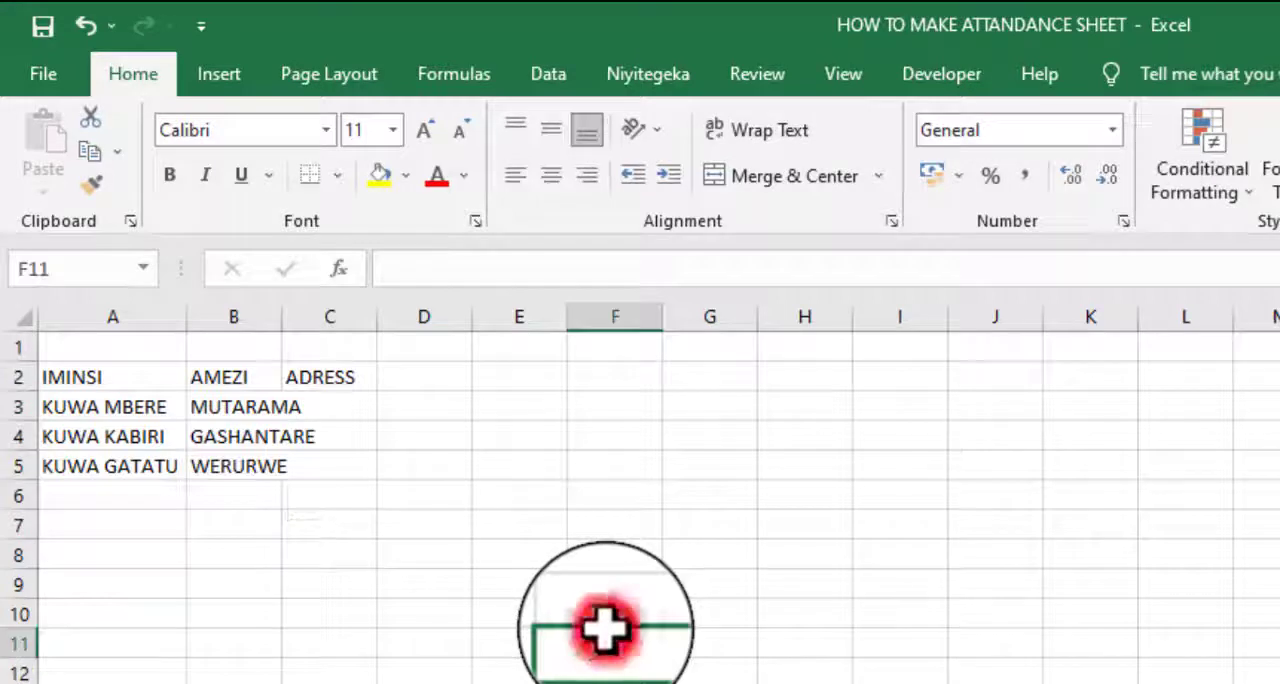
double_click(278, 318)
- Enter KIGALI in C3 and extend it down to C5 as a custom series under the ADRESS heading
left_click(367, 408)
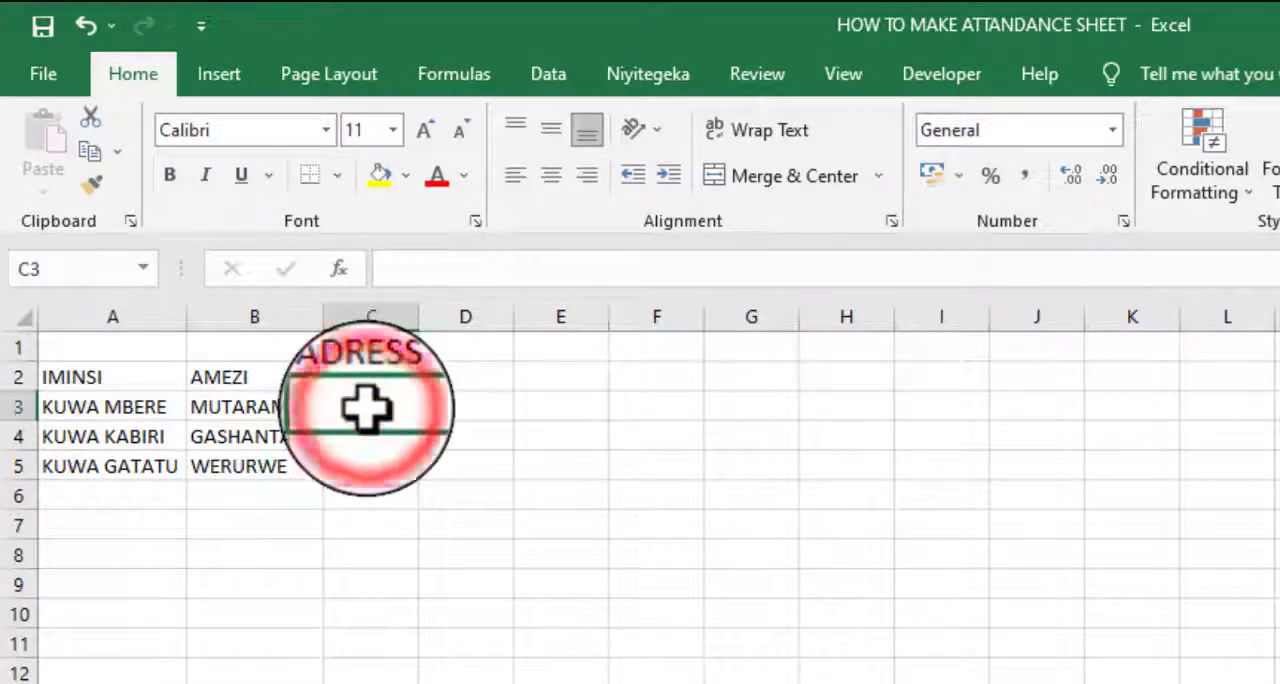
type("KIGALI")
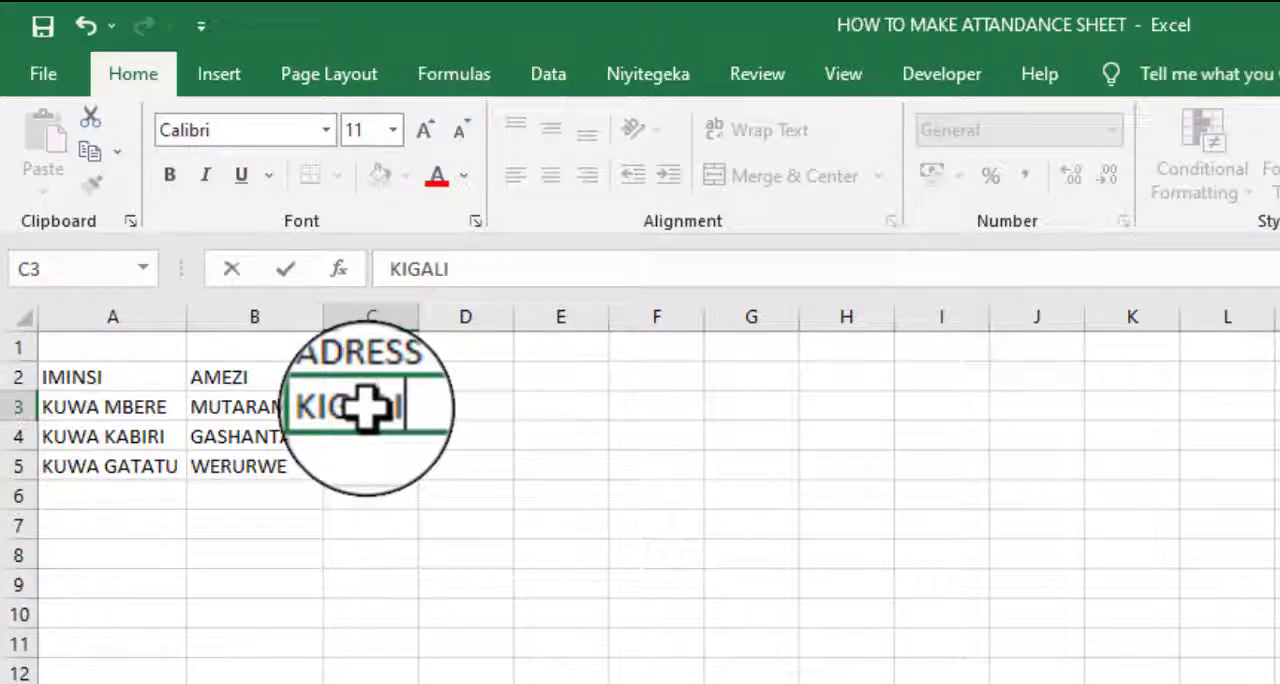
left_click(370, 468)
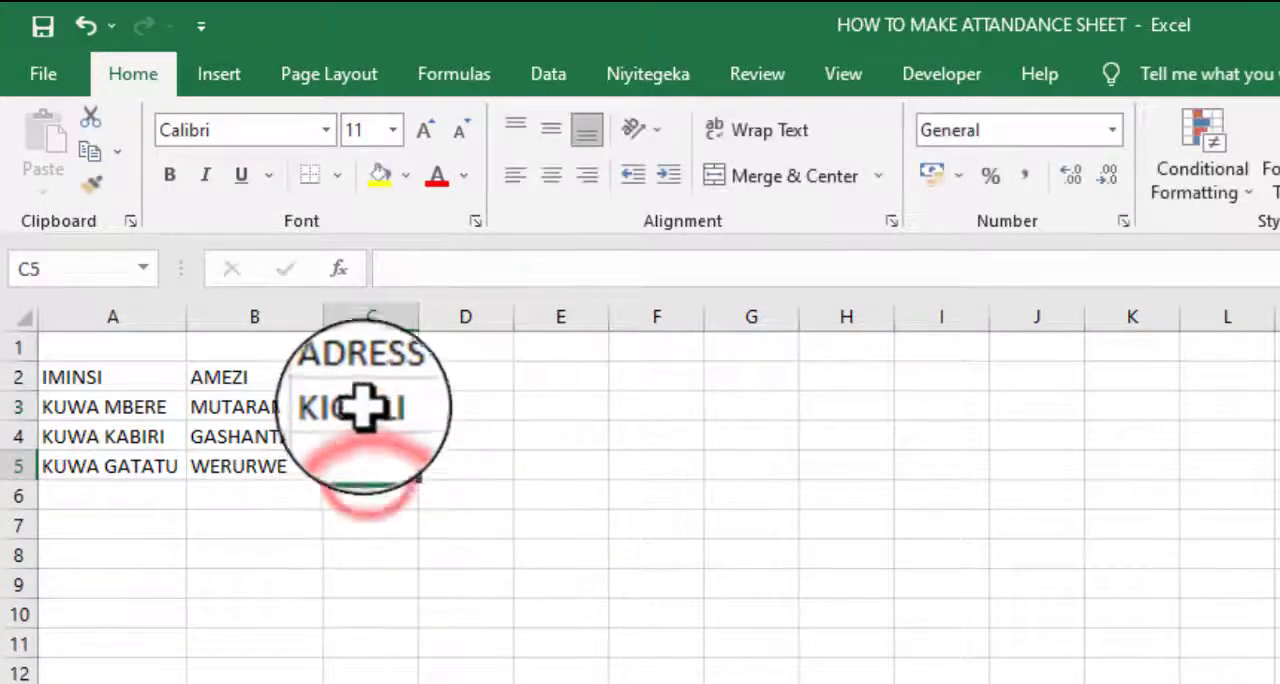
left_click(398, 408)
left_click_drag(423, 430, 422, 485)
left_click(563, 646)
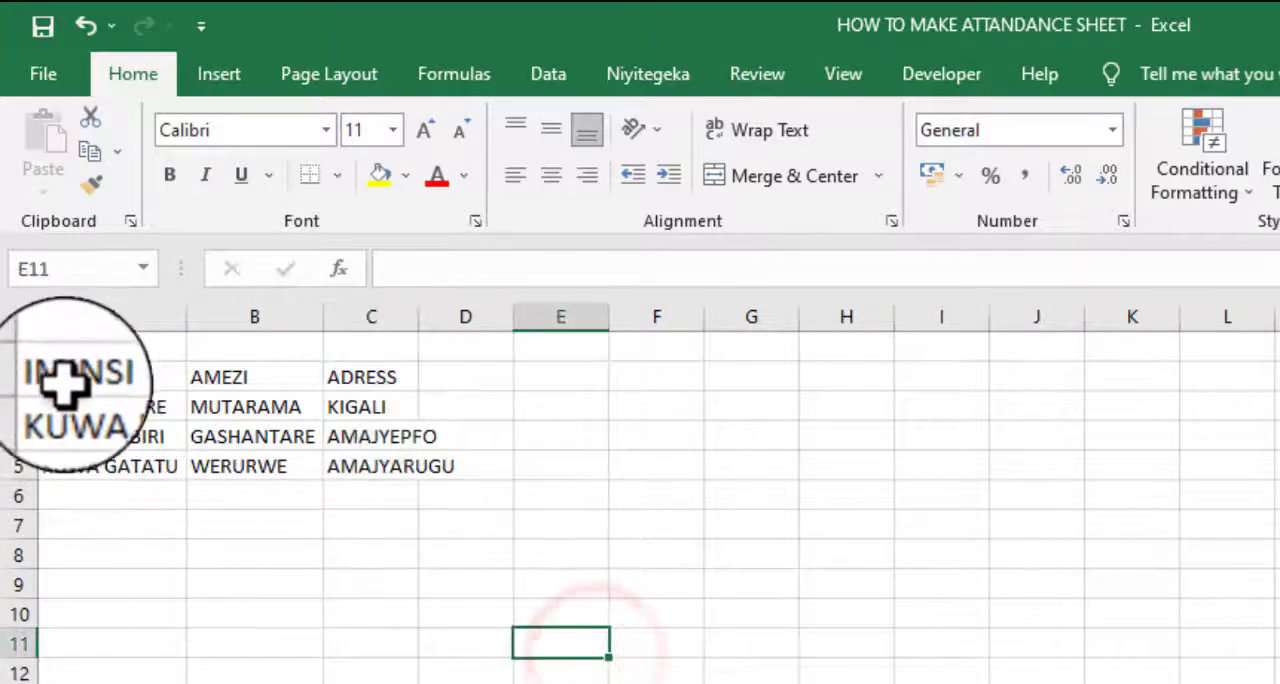
- Apply all borders to the table A2:C5 and fit column C's width to its contents
left_click_drag(70, 378, 400, 466)
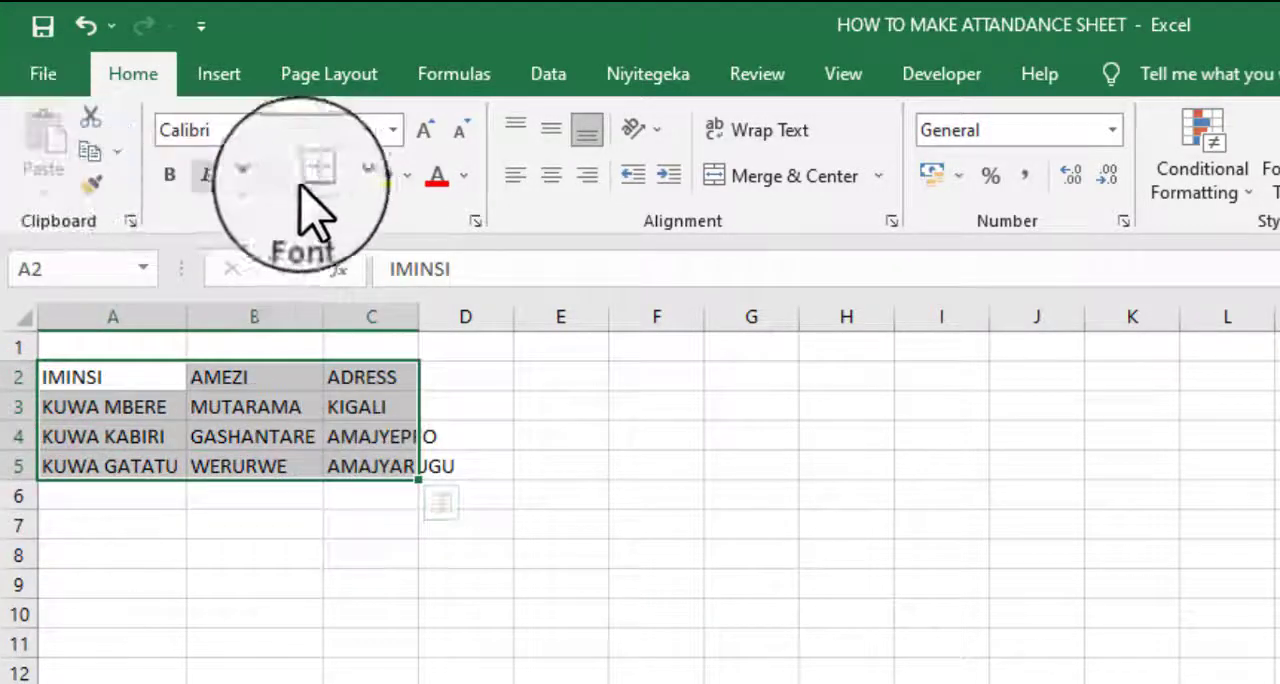
left_click(338, 178)
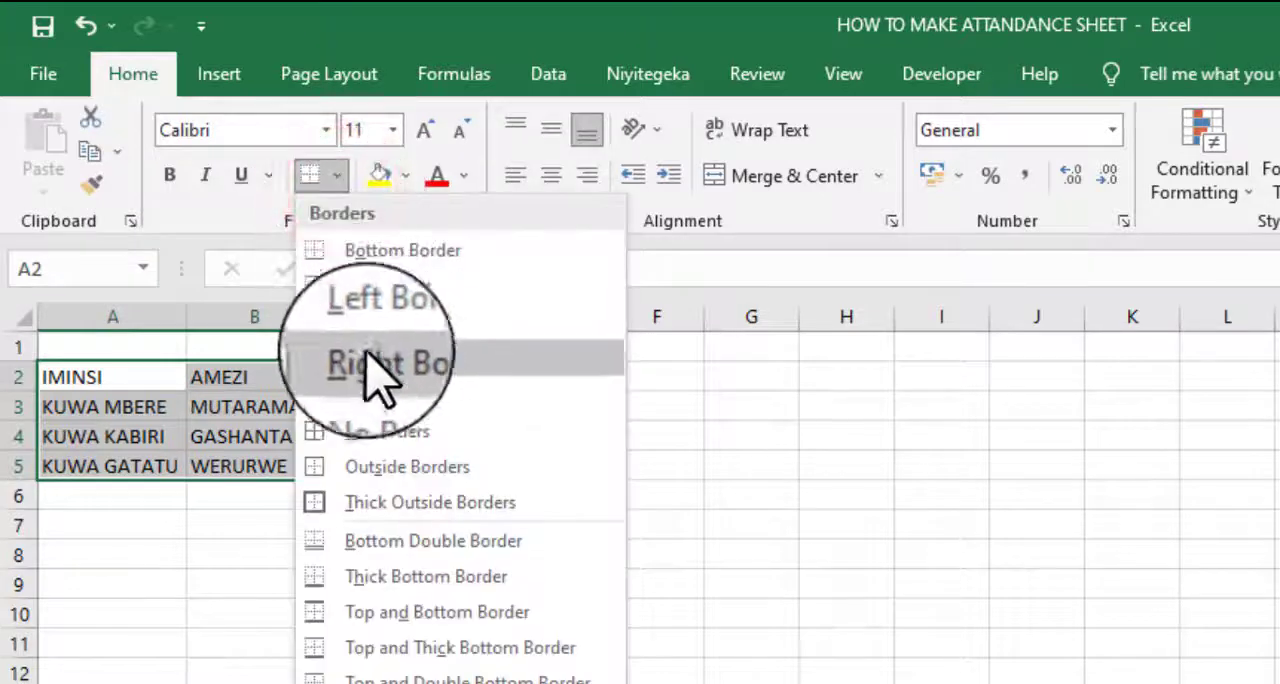
left_click(380, 428)
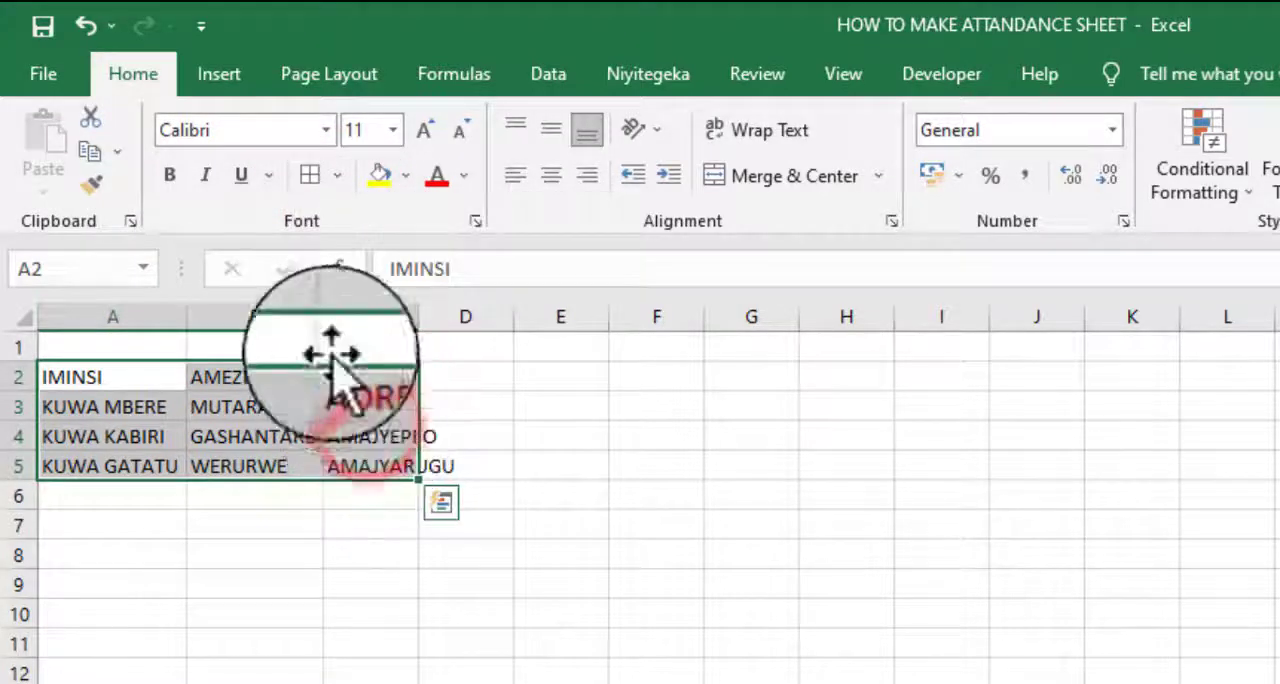
double_click(325, 321)
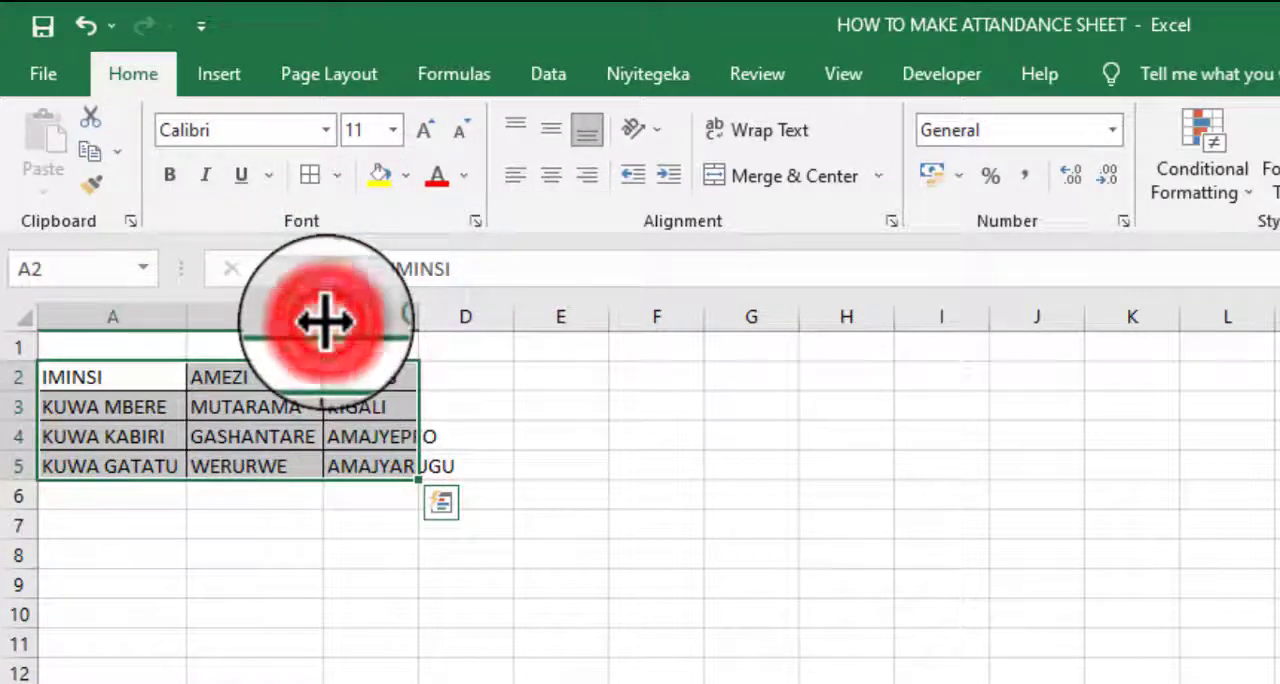
double_click(419, 319)
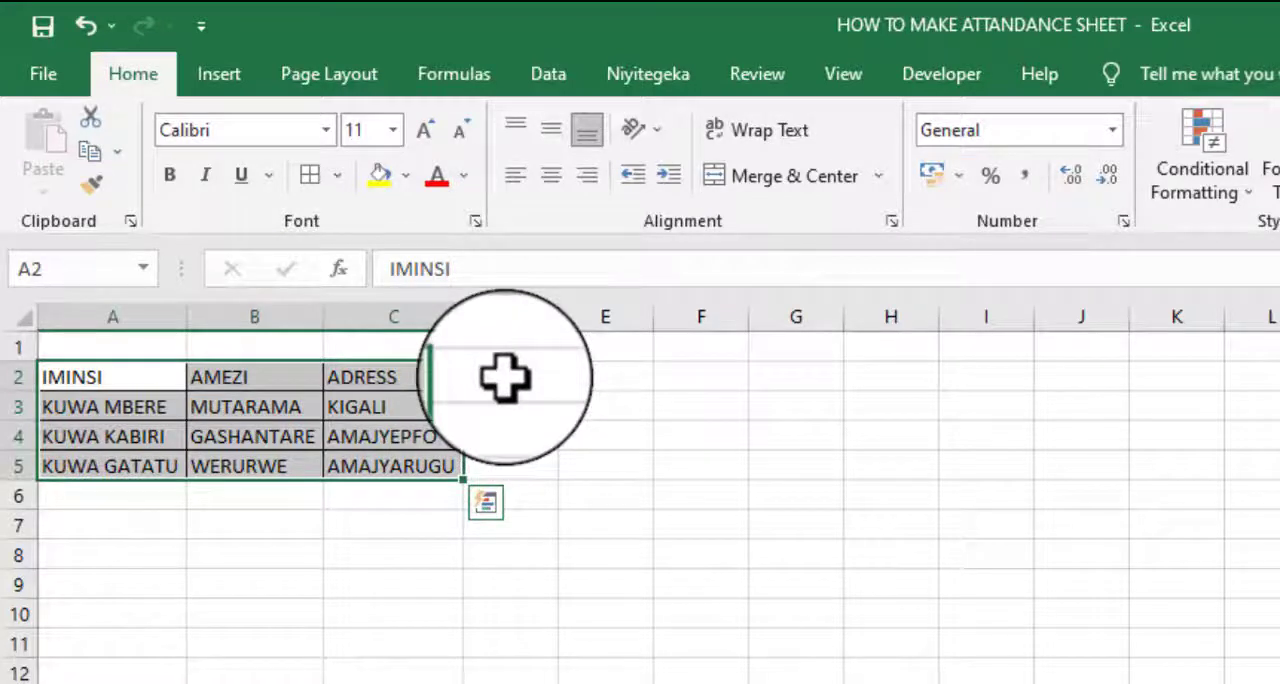
left_click_drag(74, 405, 95, 475)
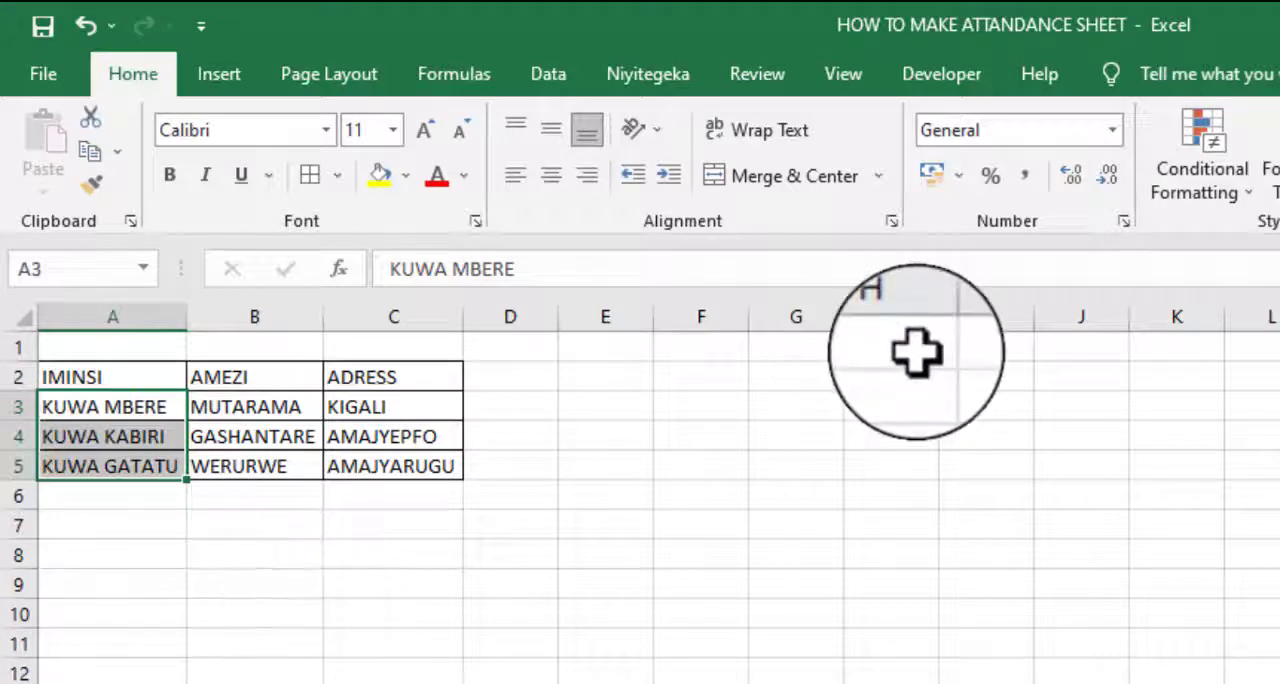
- Enter JAN in F2 and extend the abbreviated month series down to F10
left_click(712, 378)
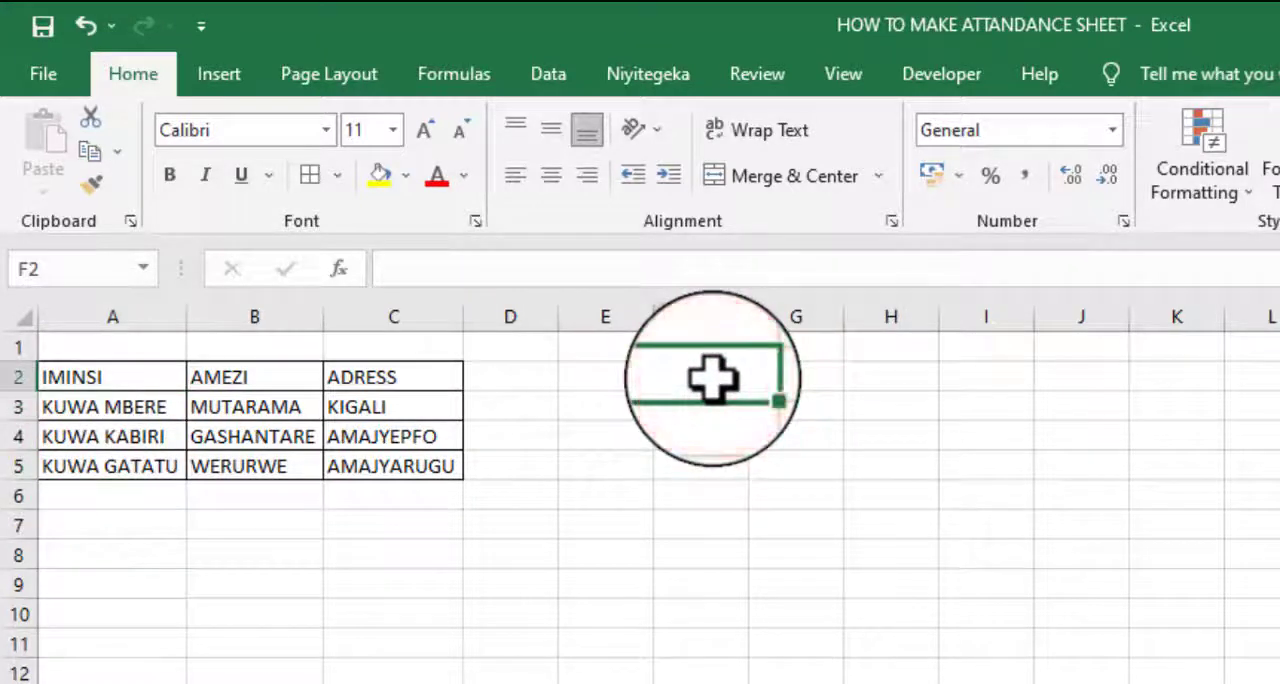
type("JNA")
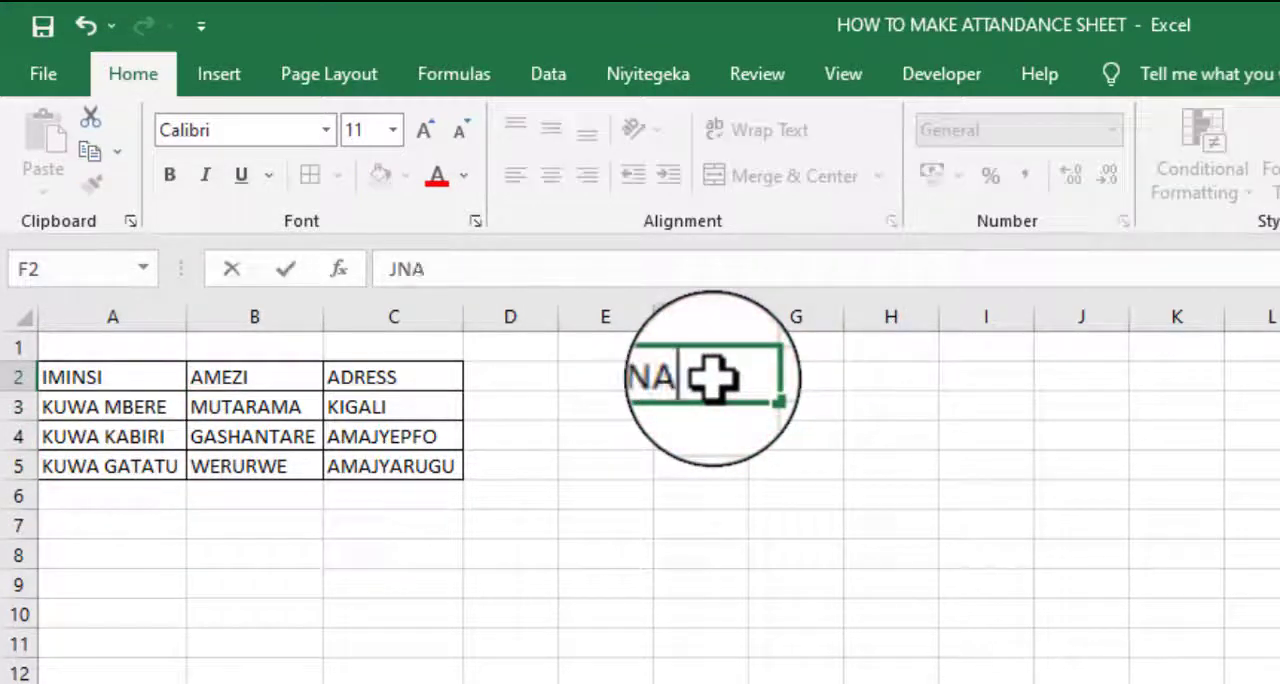
left_click(809, 470)
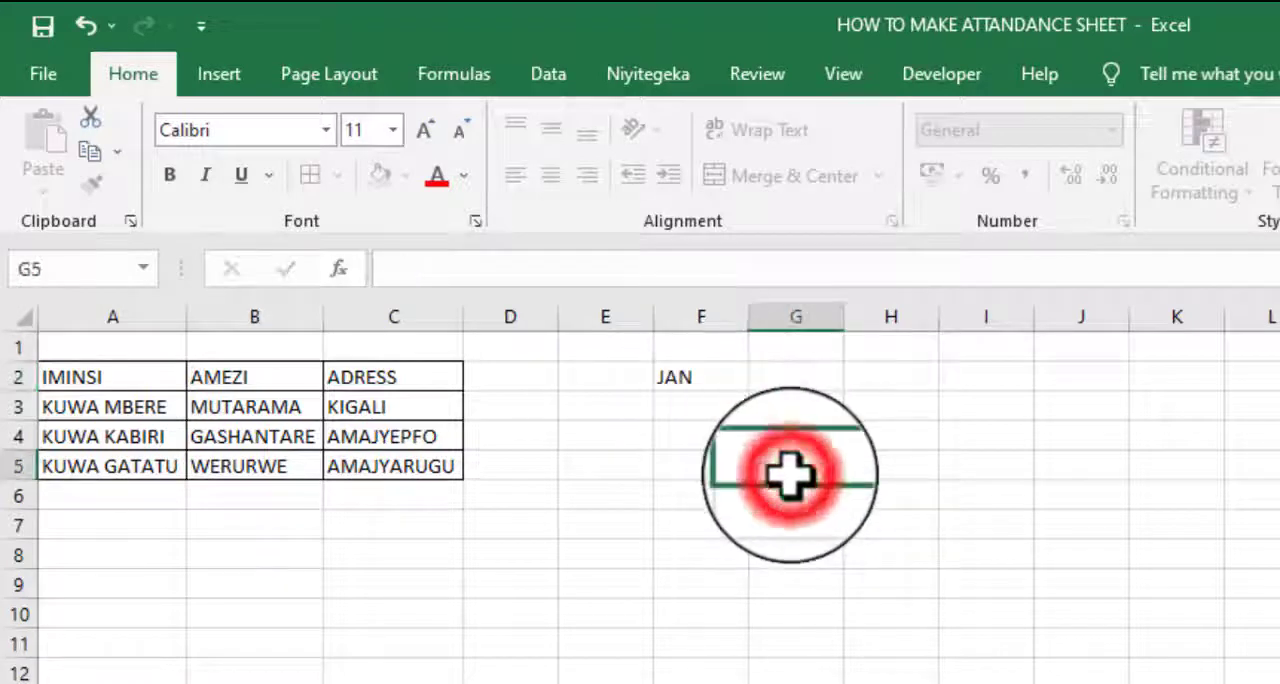
left_click(712, 385)
left_click_drag(749, 392, 738, 630)
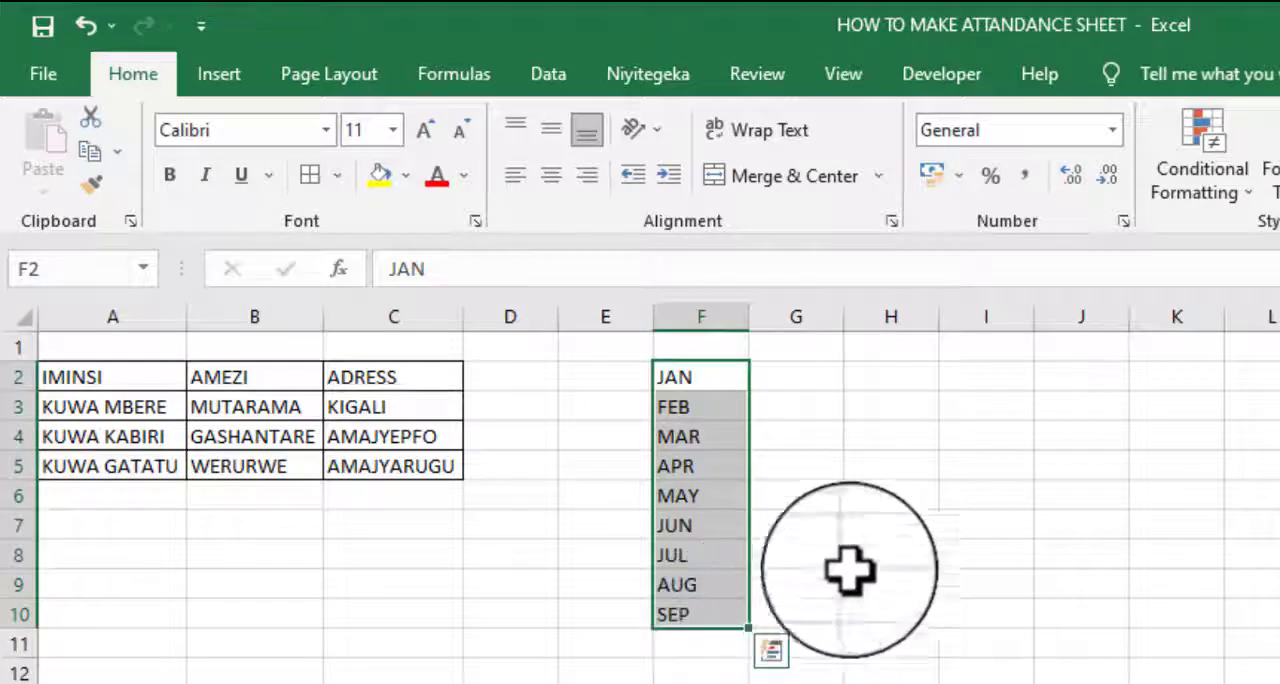
- Enter JANUARY in G2 and extend the full month name series down to G10
left_click(802, 378)
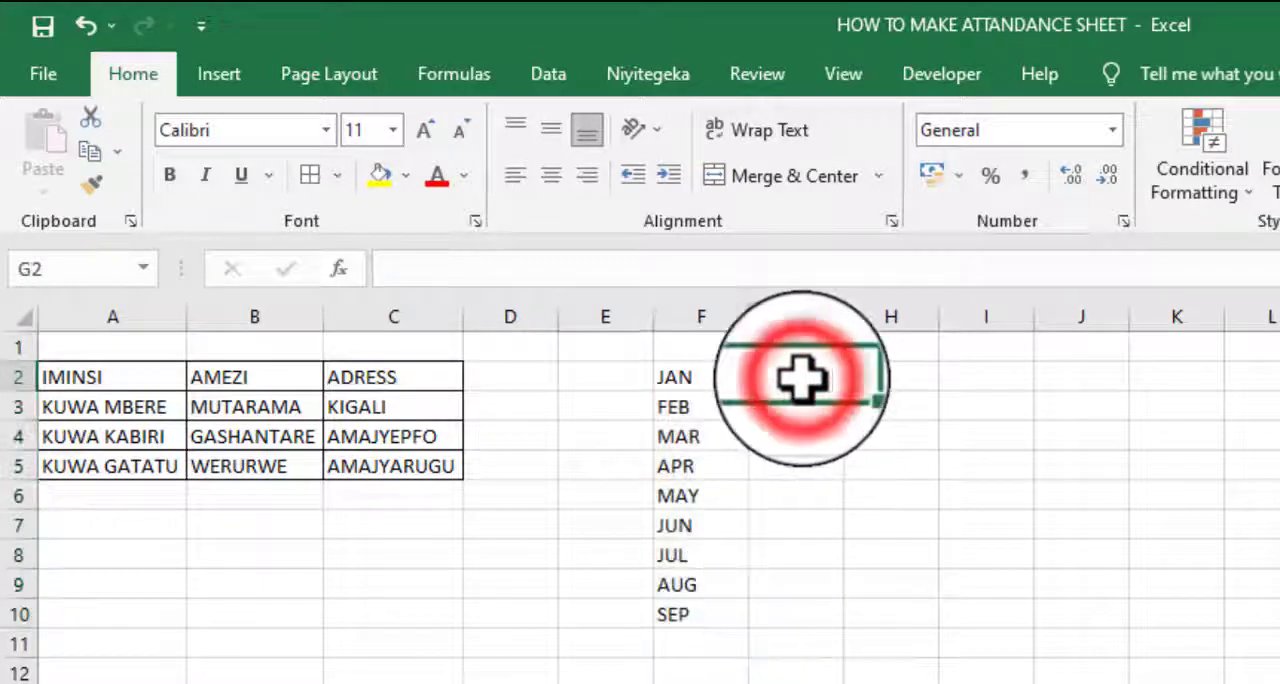
type("JANUARY")
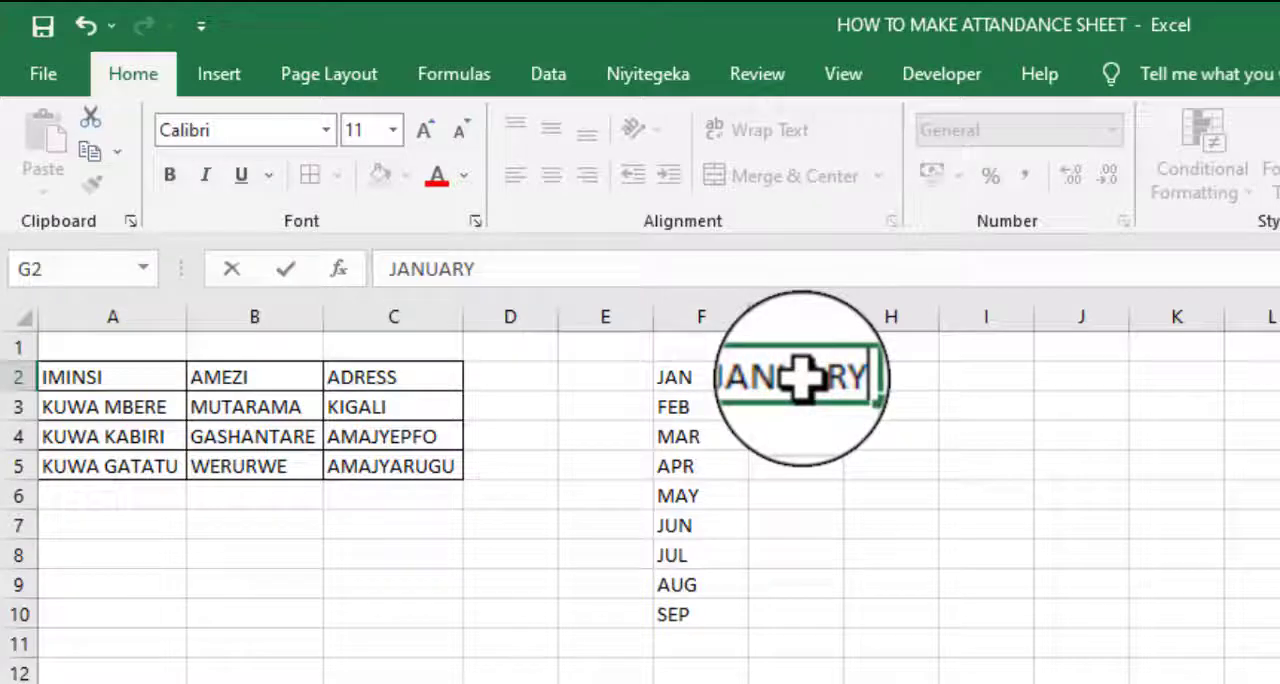
left_click(829, 486)
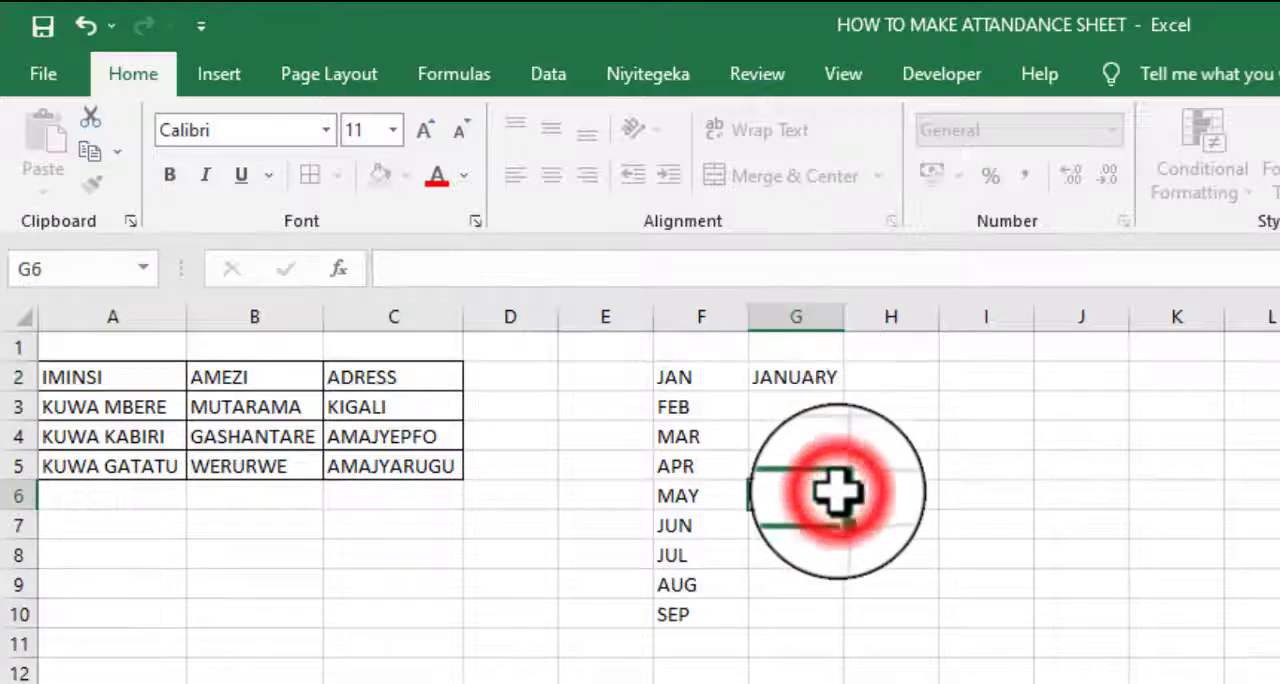
left_click(830, 388)
left_click_drag(845, 393, 831, 626)
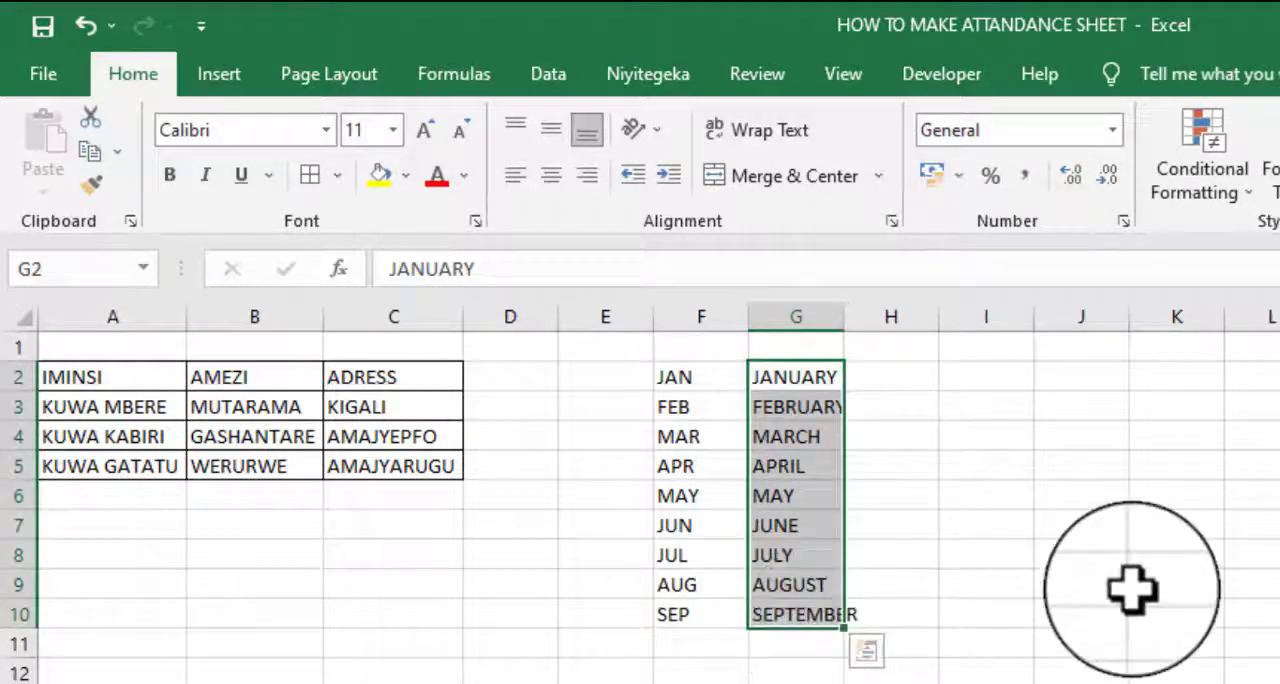
- Enter MONDAY in H2 and extend the full weekday name series down to H10
left_click(903, 386)
type("MON")
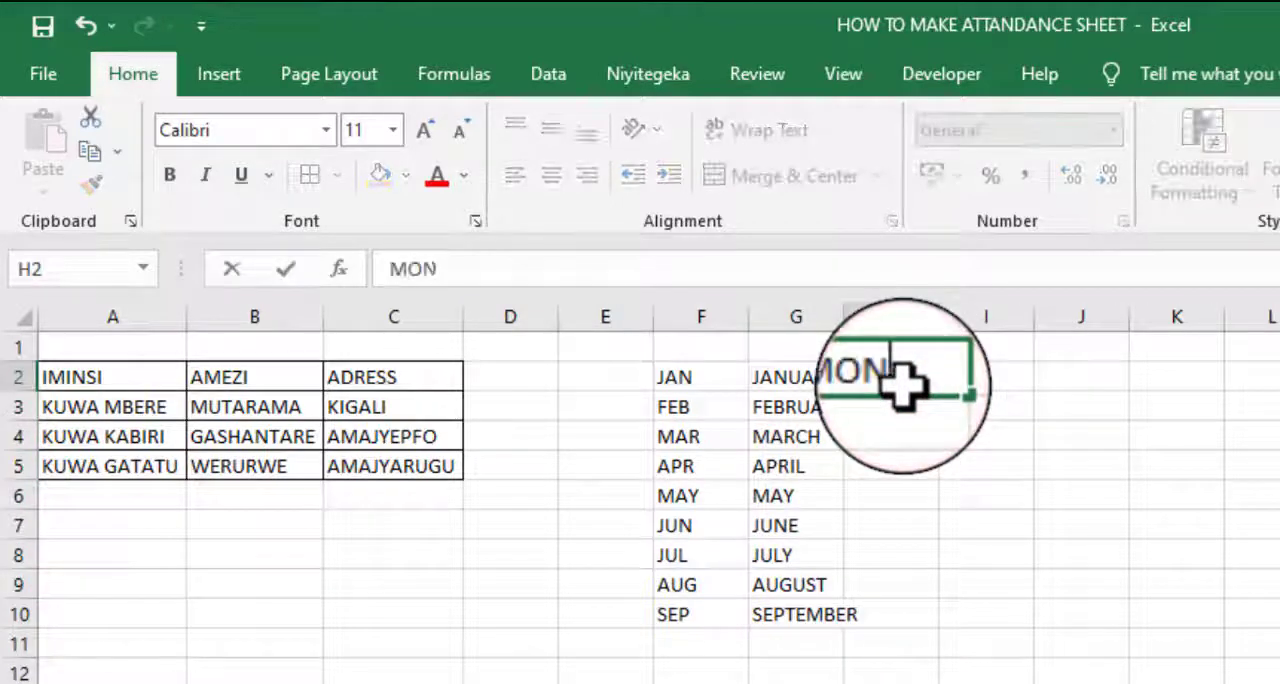
type("DAY")
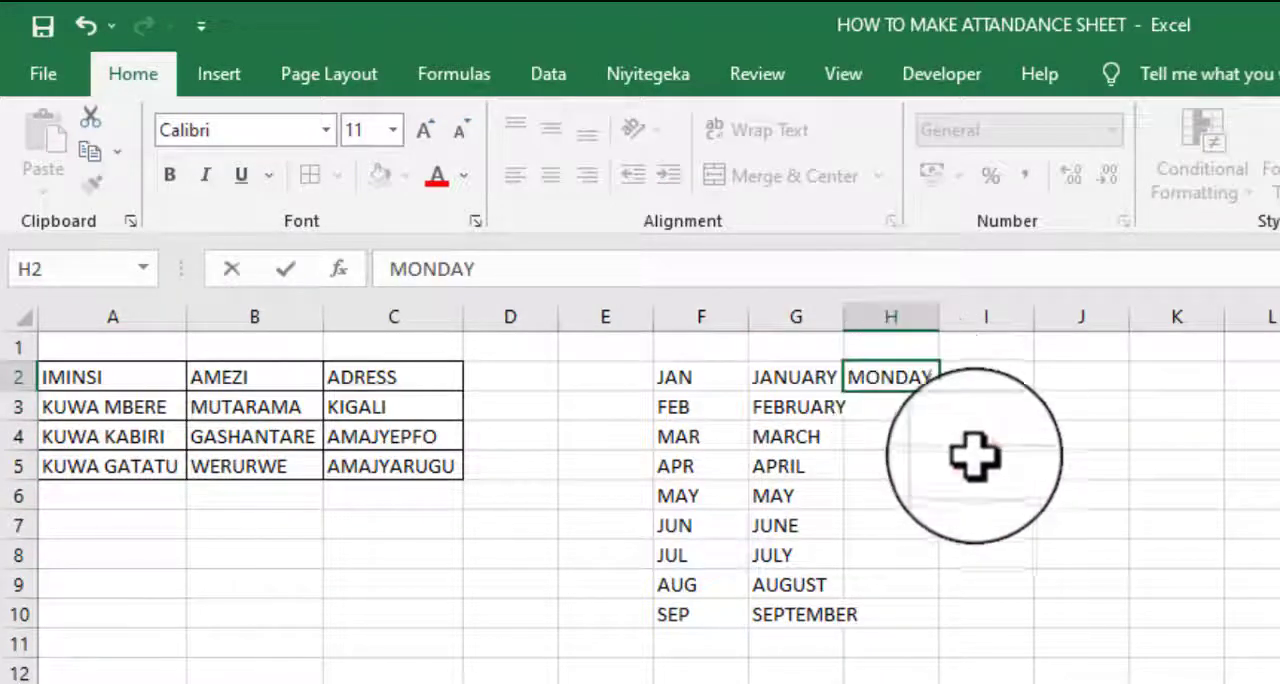
left_click(945, 435)
left_click(907, 386)
left_click_drag(943, 398, 951, 628)
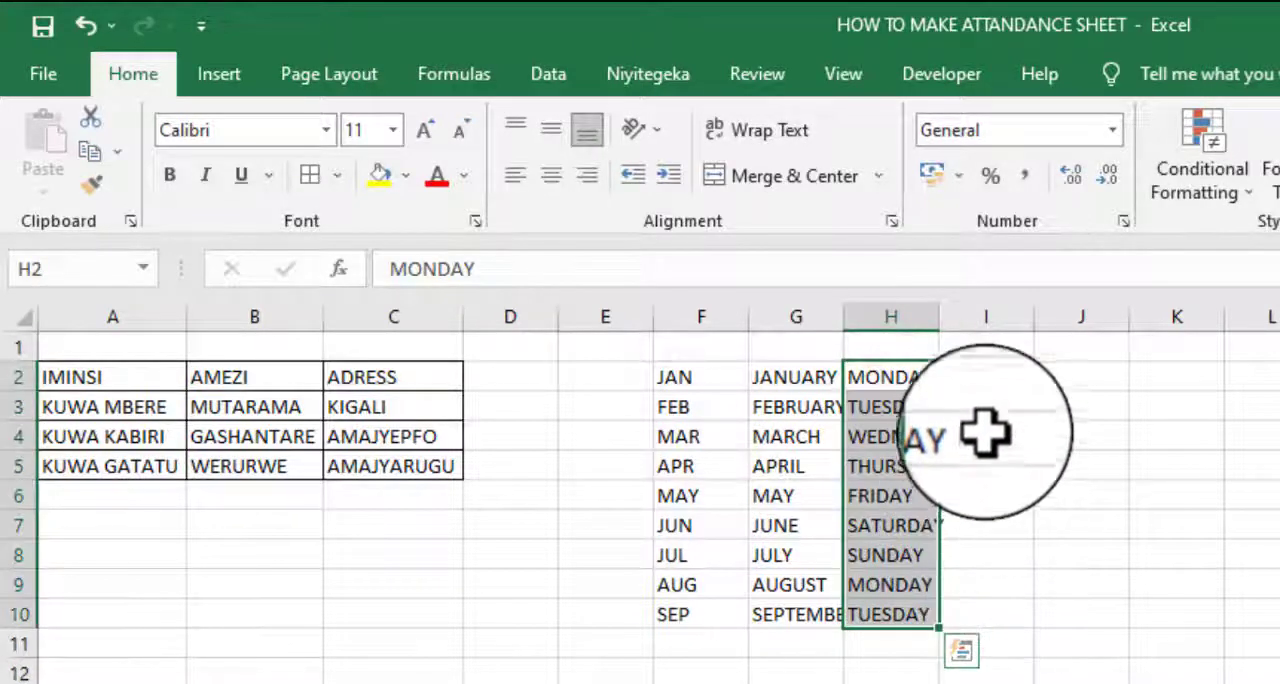
- Enter MON in I2, extend the abbreviated weekday series down to I10, and apply all borders to F2:I10
left_click(996, 370)
type("MON")
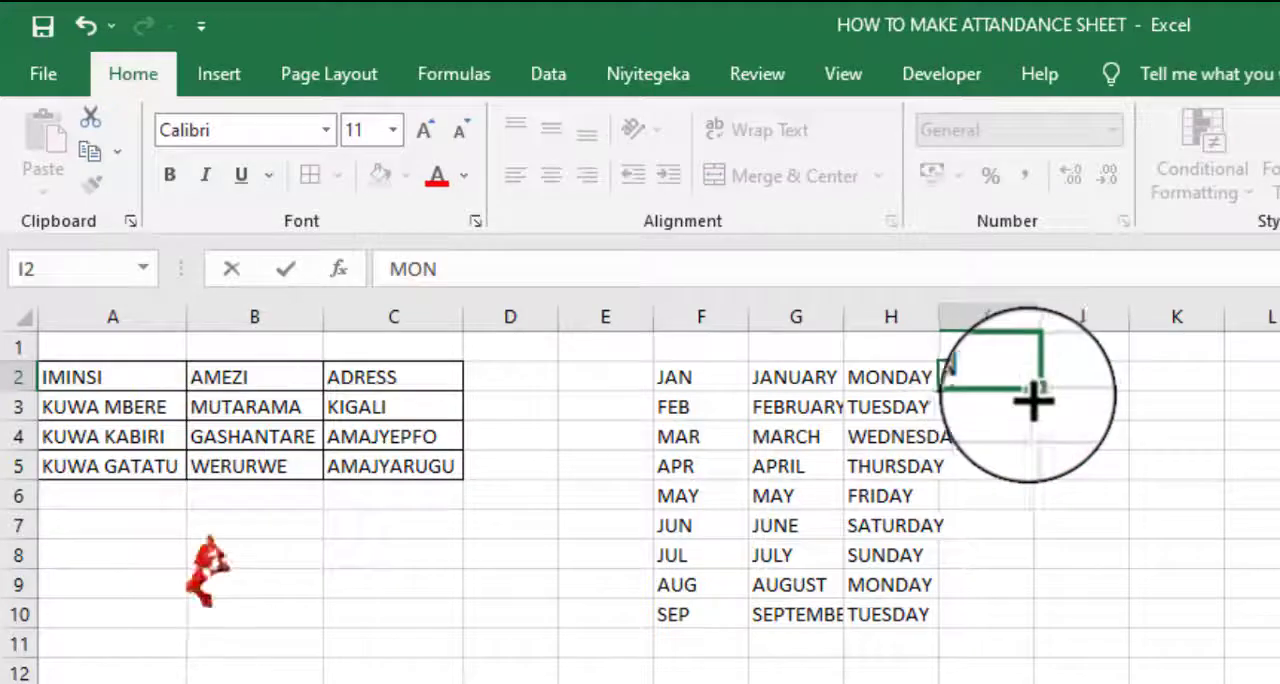
left_click_drag(1033, 395, 1040, 636)
left_click_drag(680, 380, 975, 610)
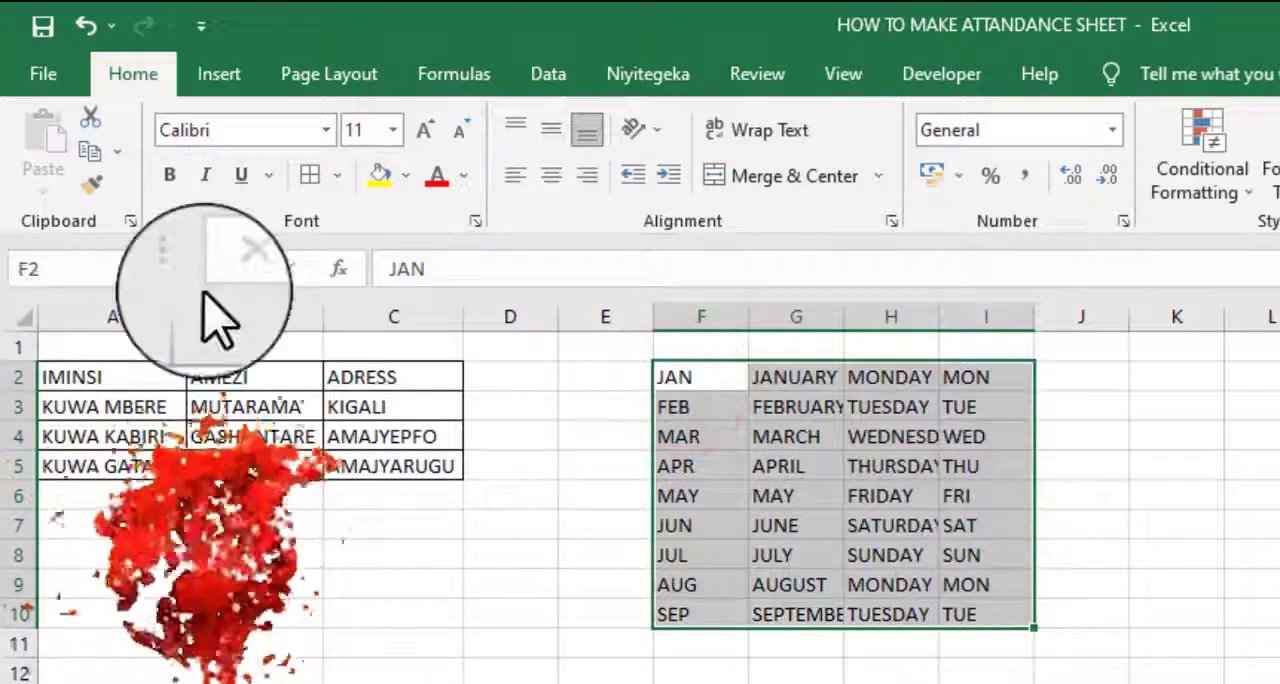
left_click(310, 175)
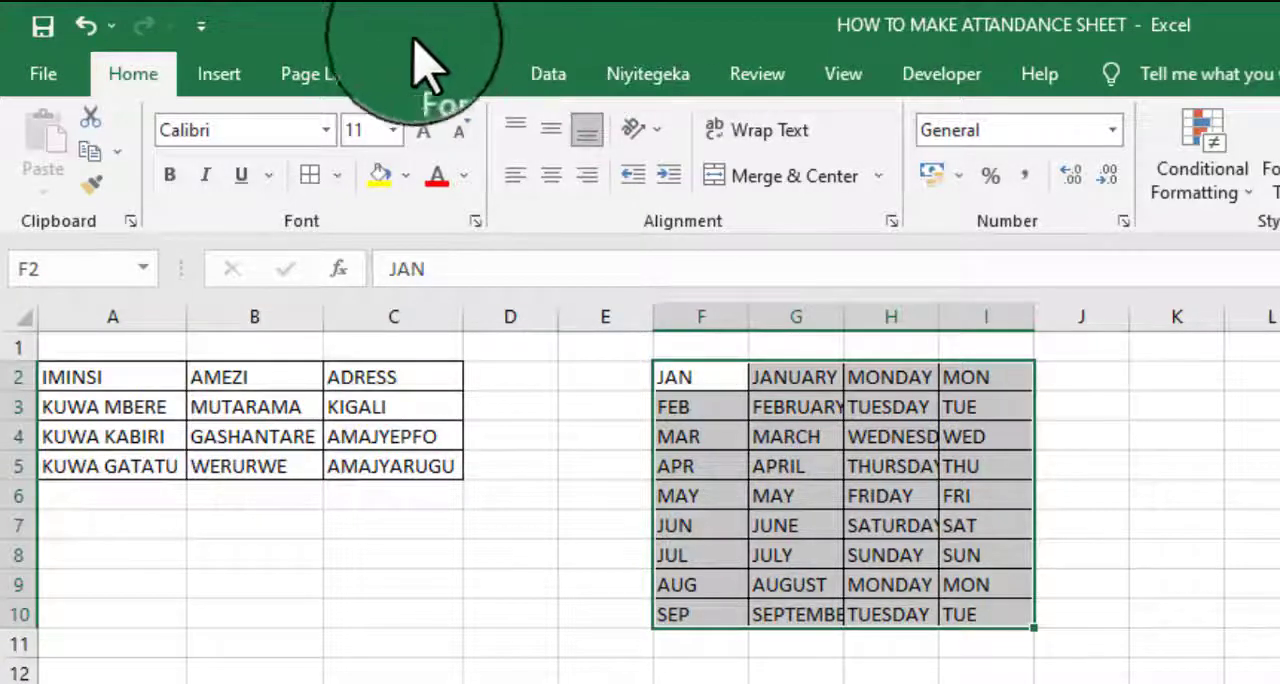
- Open the Custom Lists editor from the General section of the advanced Excel options
left_click(44, 76)
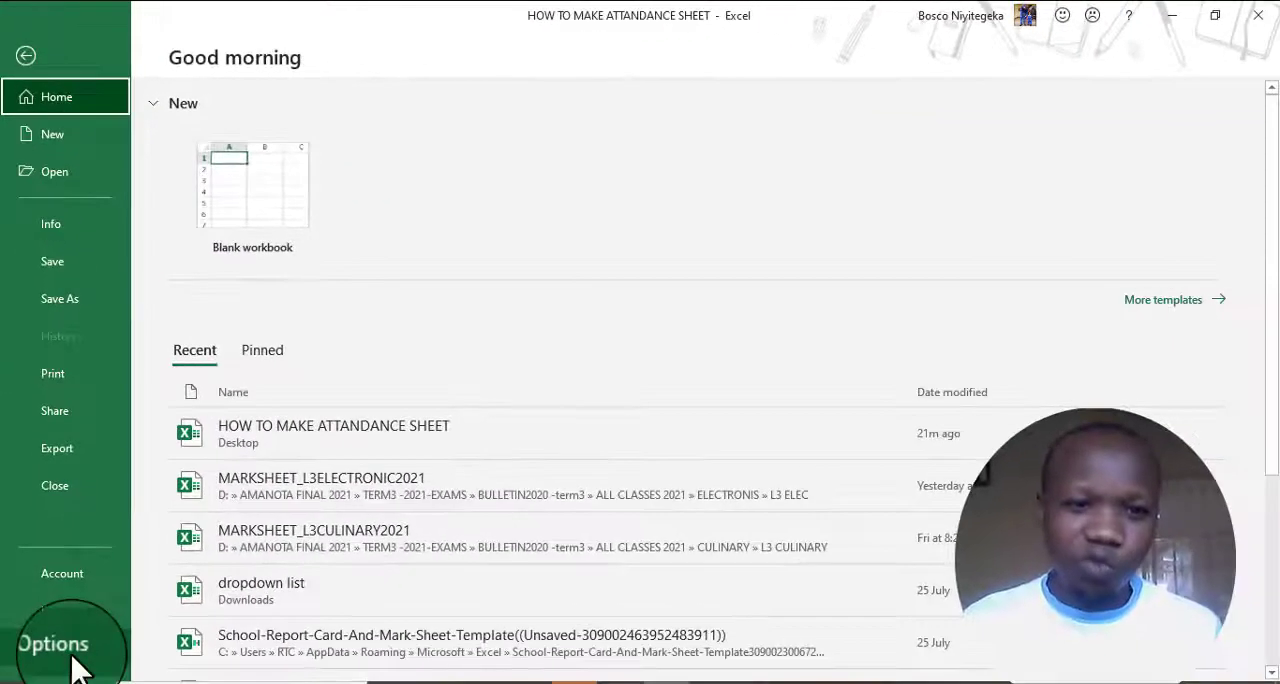
left_click(72, 660)
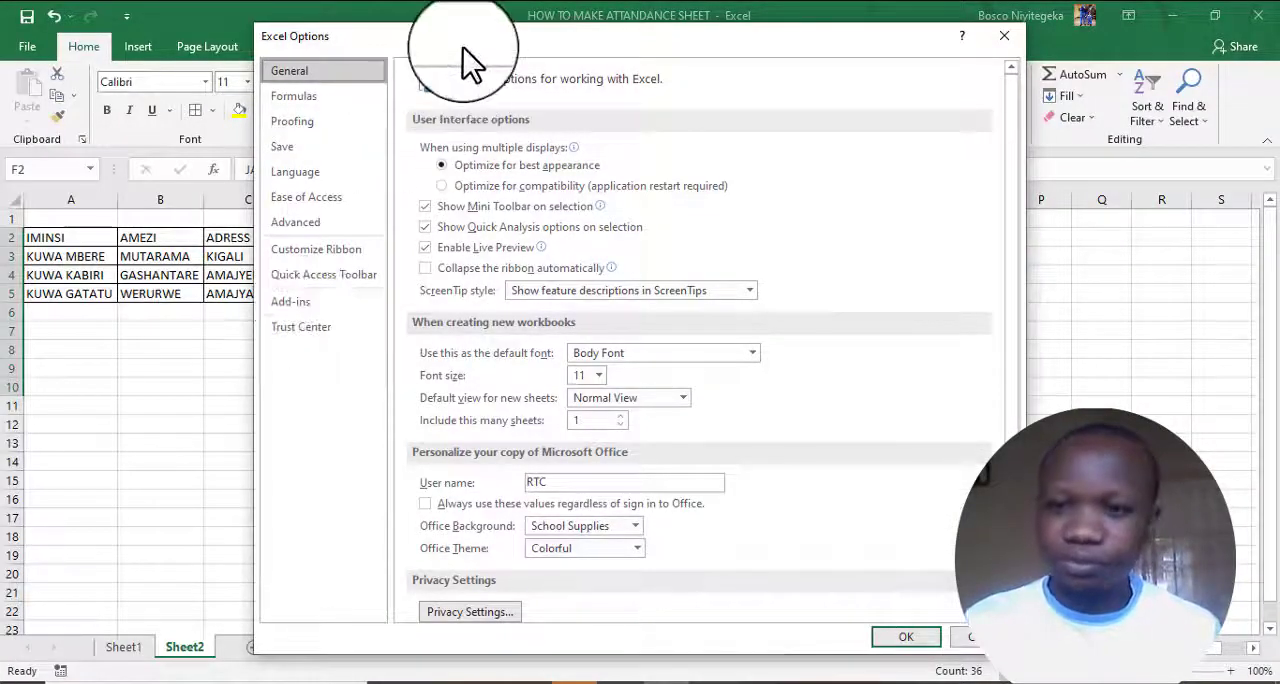
left_click_drag(463, 47, 452, 40)
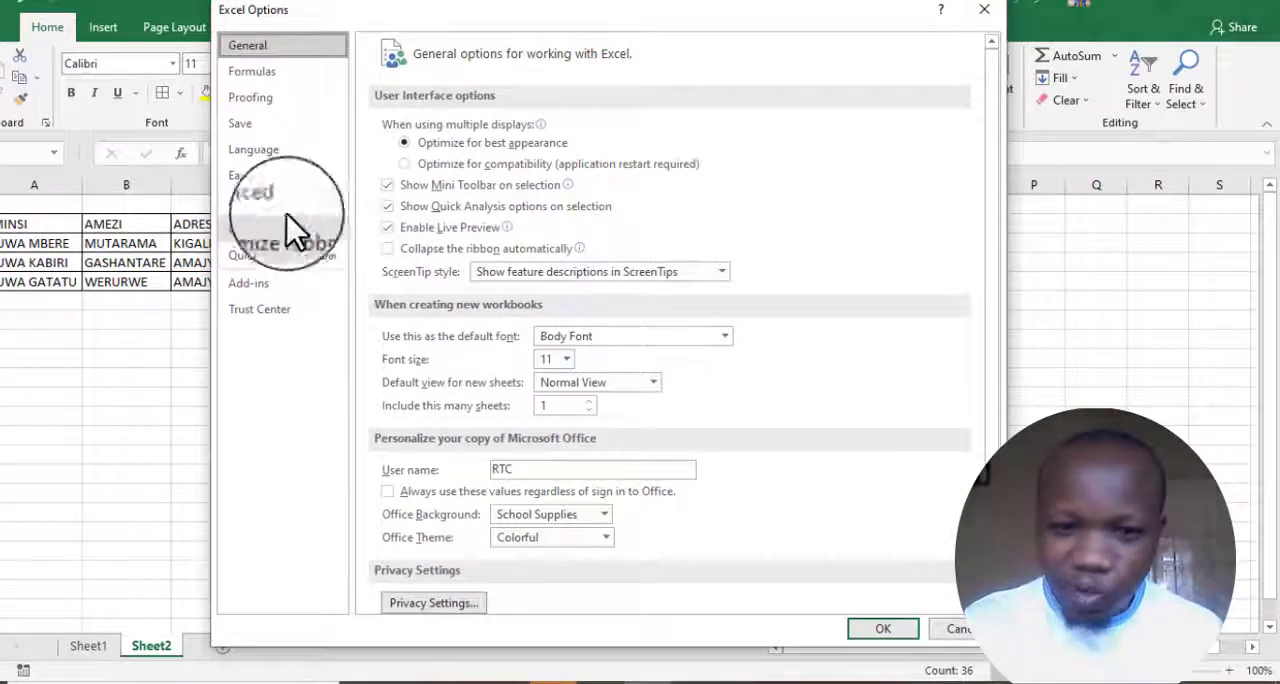
left_click(270, 201)
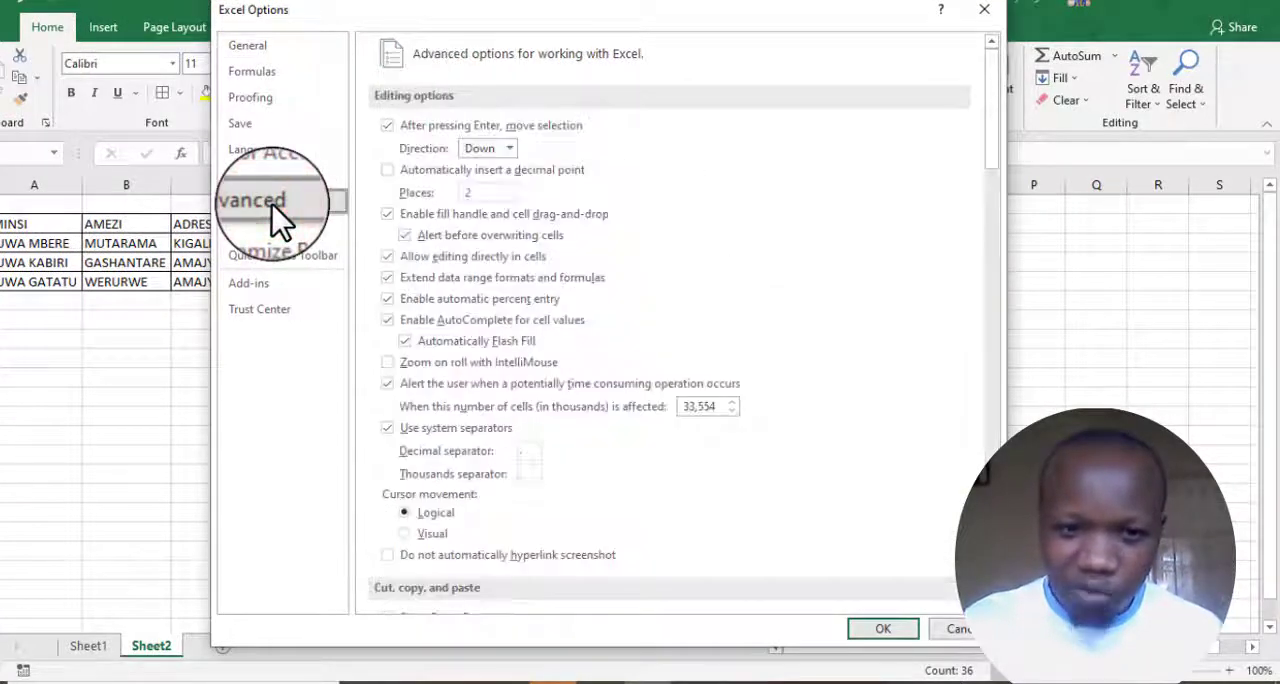
left_click_drag(991, 126, 990, 521)
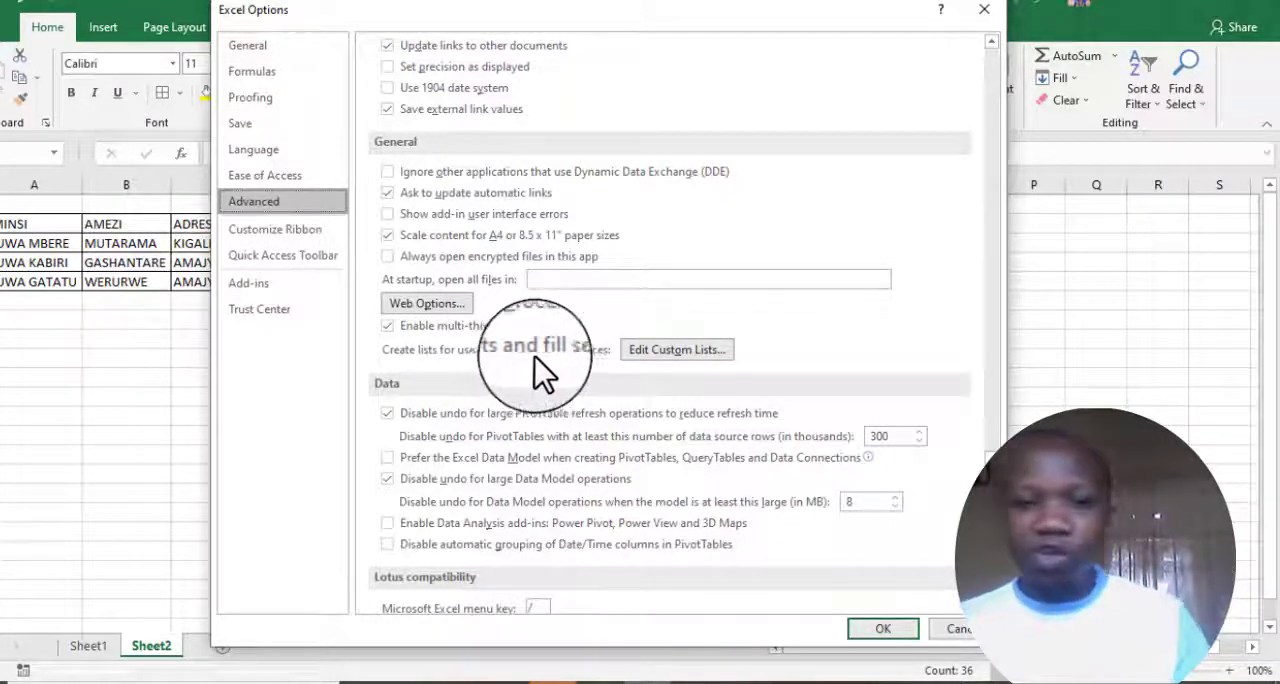
left_click(661, 352)
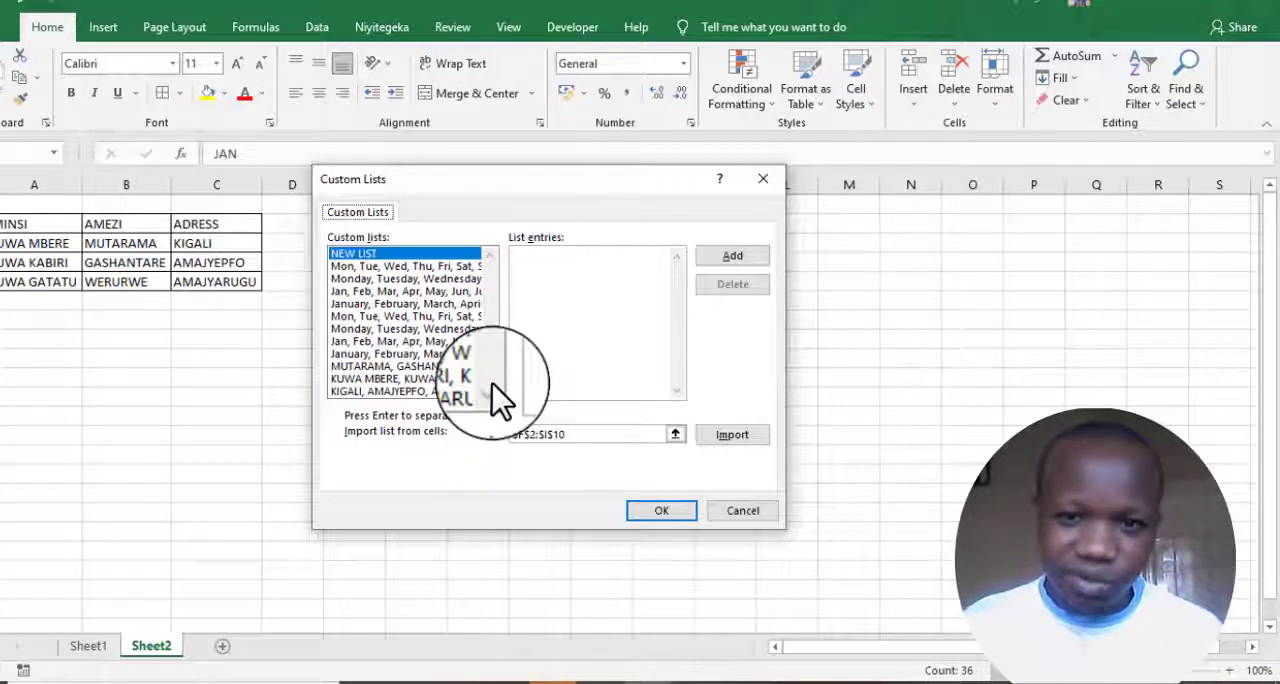
- Examine the entries of the built-in weekday and month lists, in both short and full forms
left_click(408, 266)
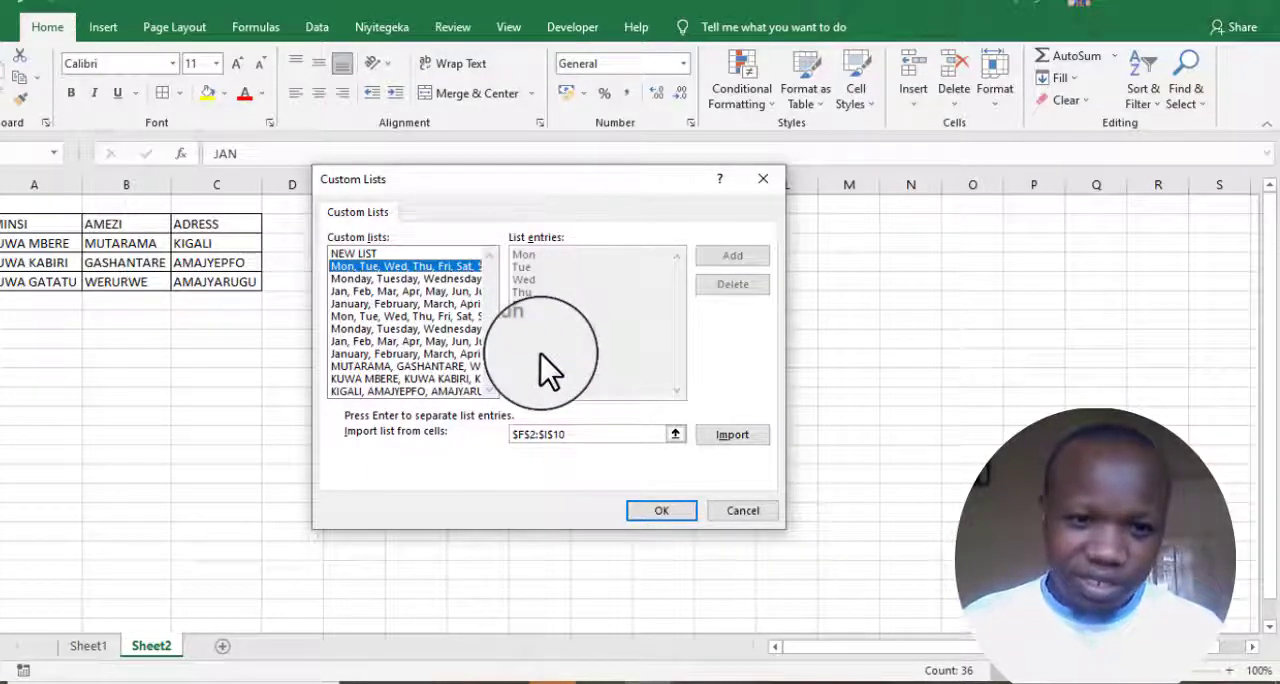
left_click(411, 280)
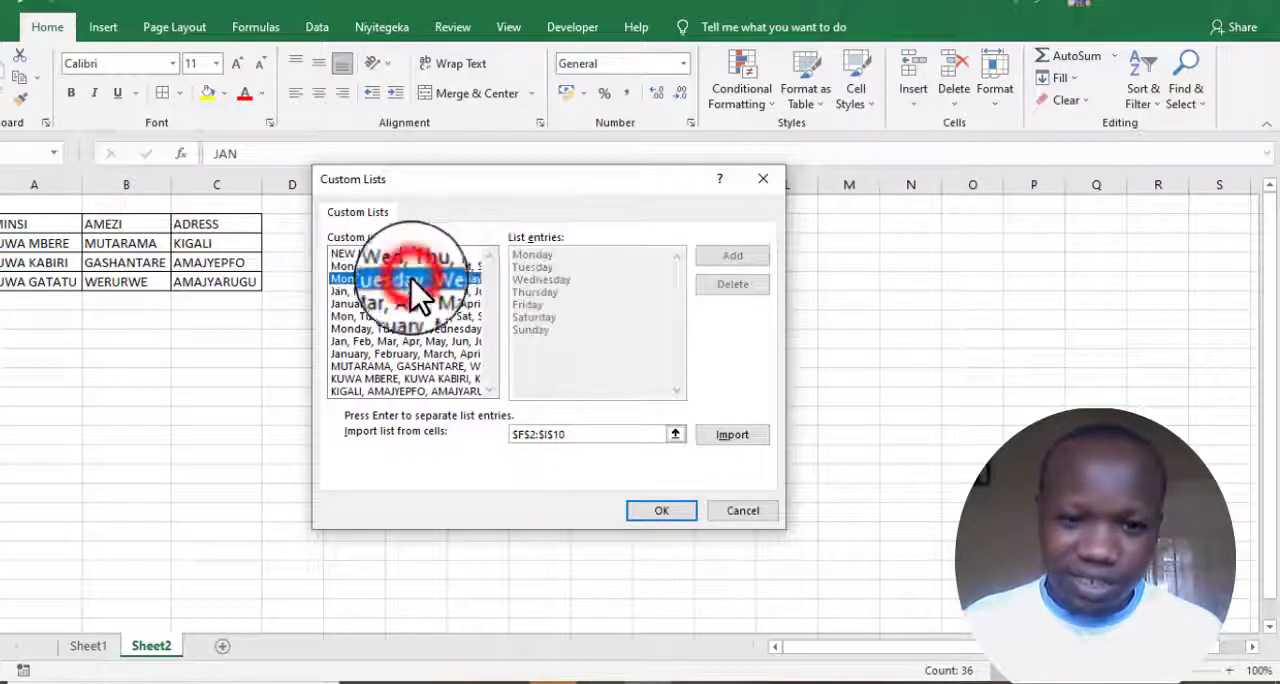
left_click(392, 303)
left_click(394, 316)
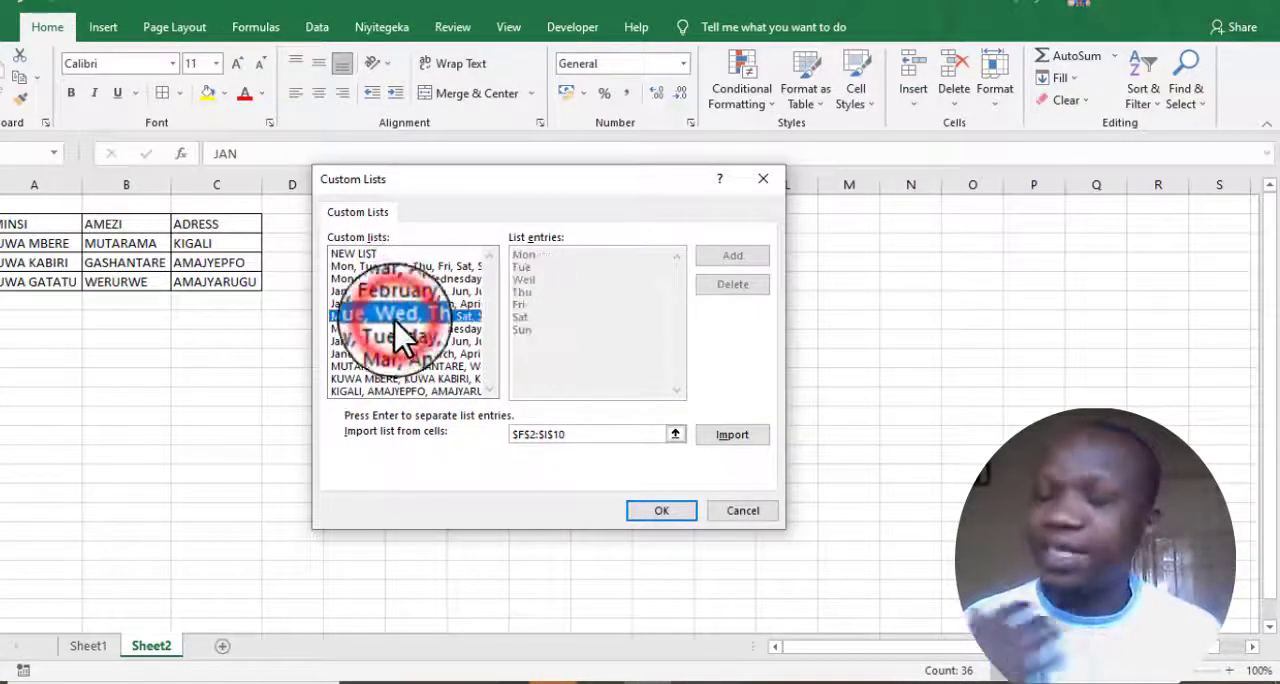
left_click(400, 328)
left_click(402, 354)
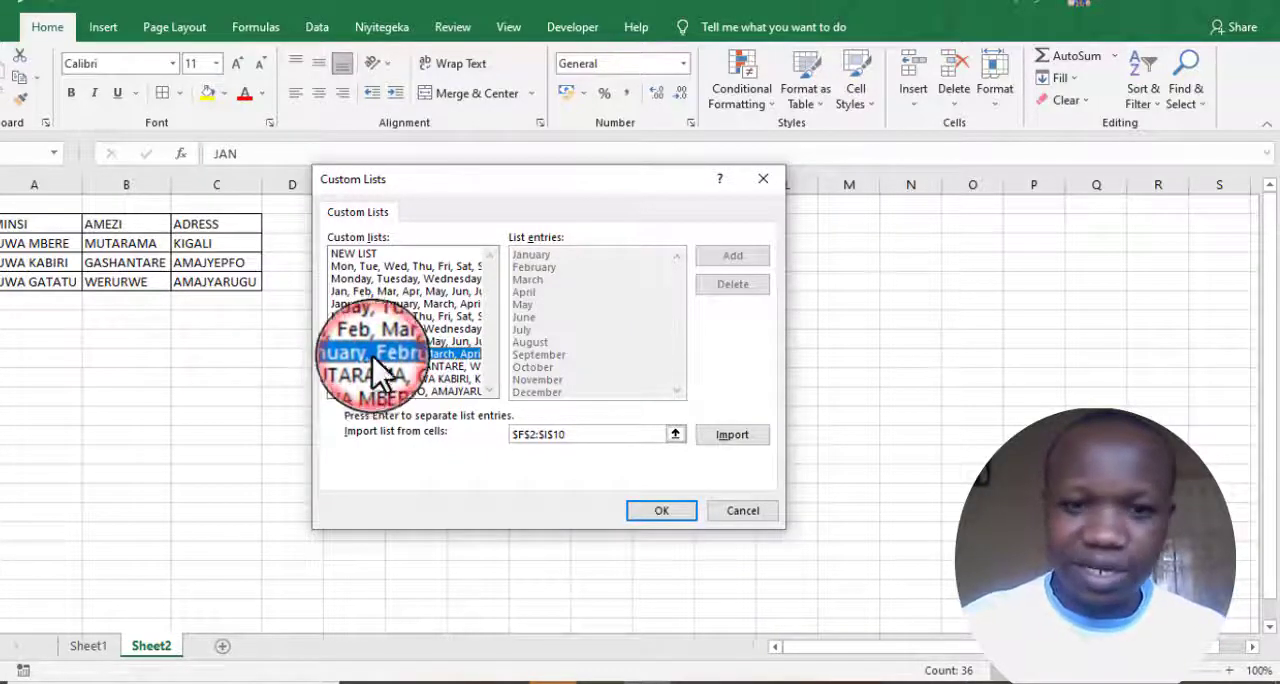
- Complete the custom month list starting with MUTARAMA with the entries UKWAKIRA, UGUSHINGO and UKUBOZA, and add it
left_click(374, 366)
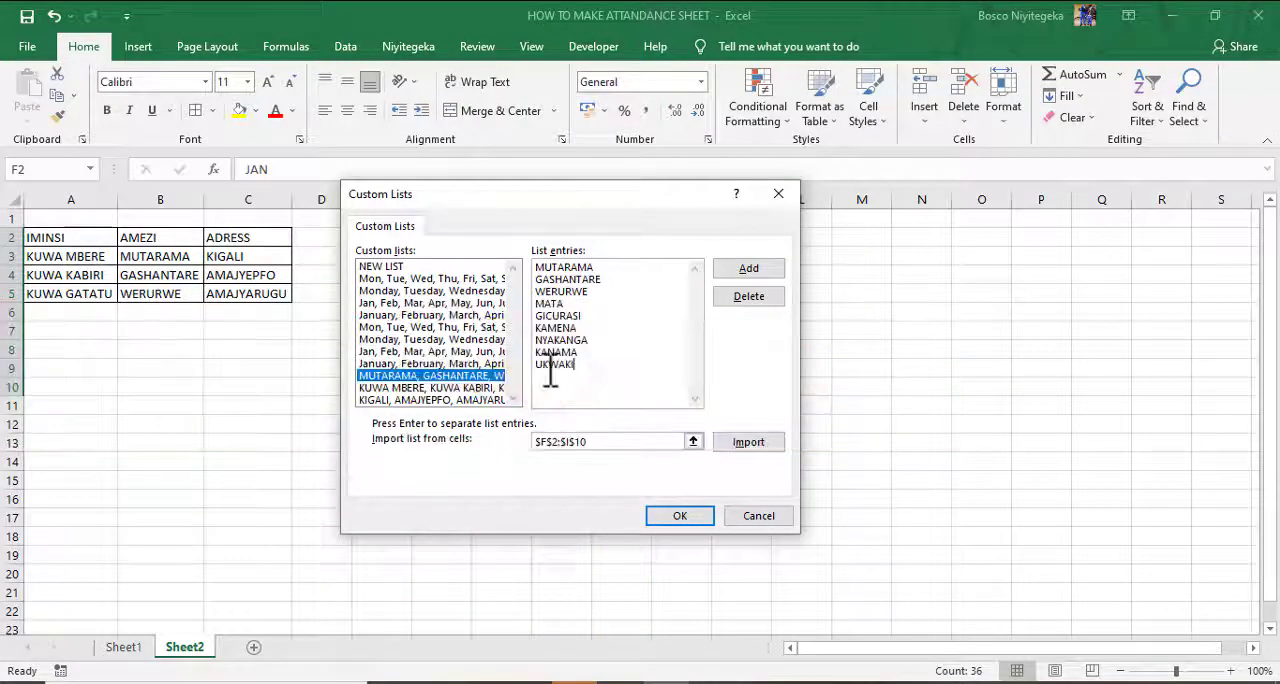
type("RA")
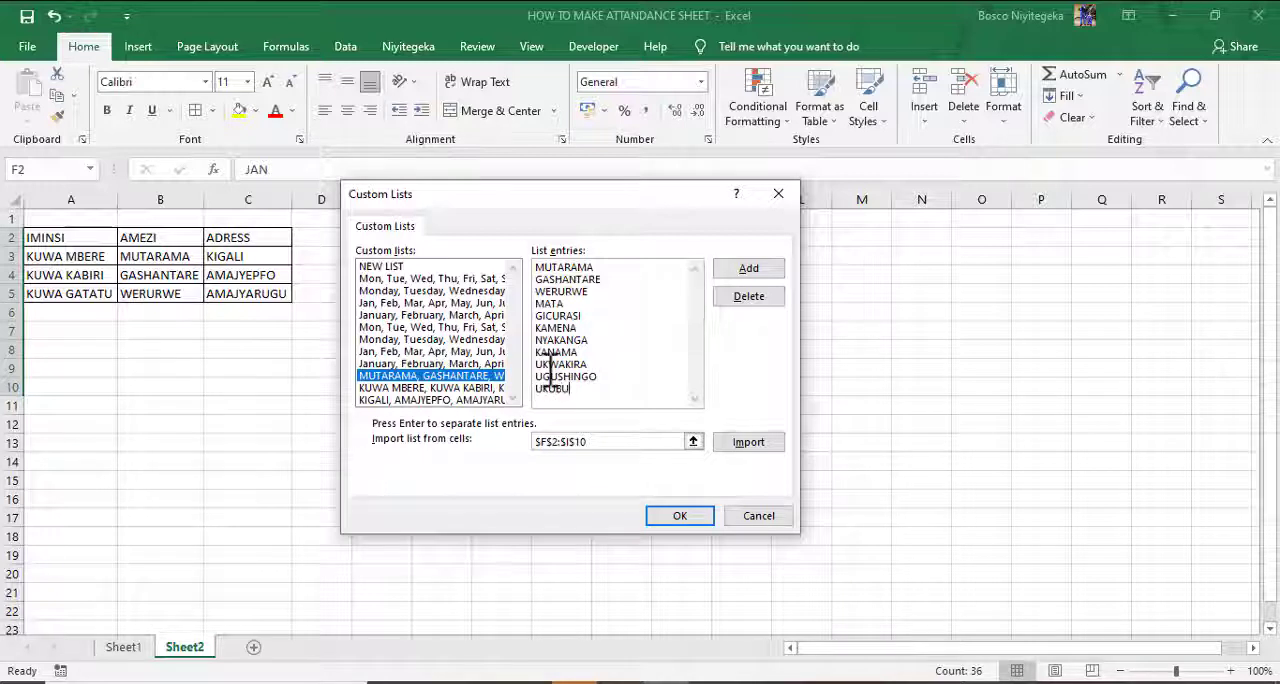
left_click(753, 268)
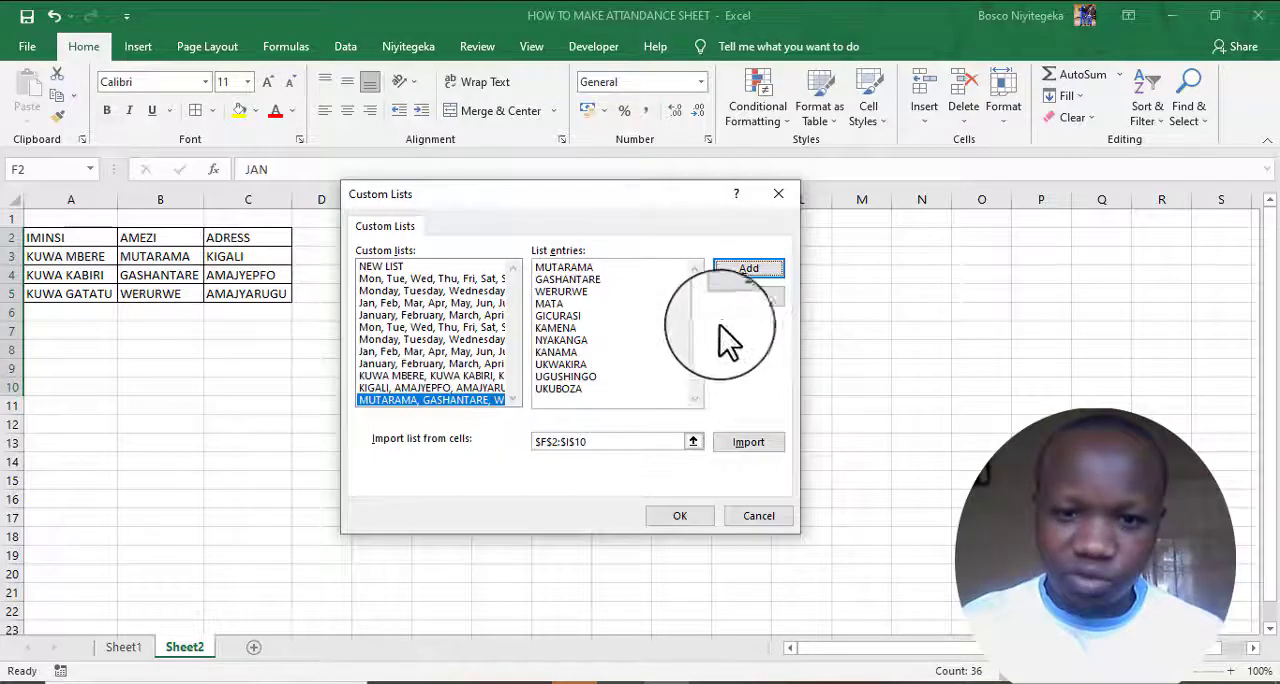
- Extend the custom weekday list starting with KUWA MBERE with KUWA GATANU, KUWA GATANDU and KUCYUMWERU, and add it
left_click(400, 375)
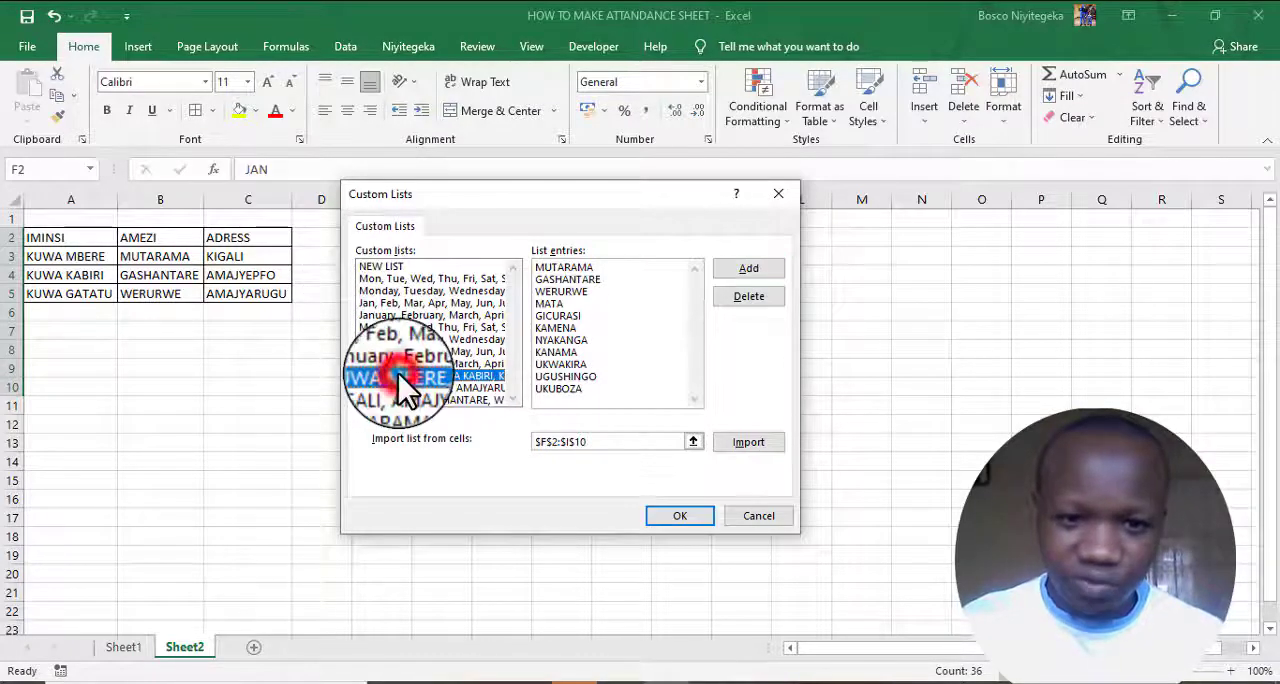
left_click(600, 310)
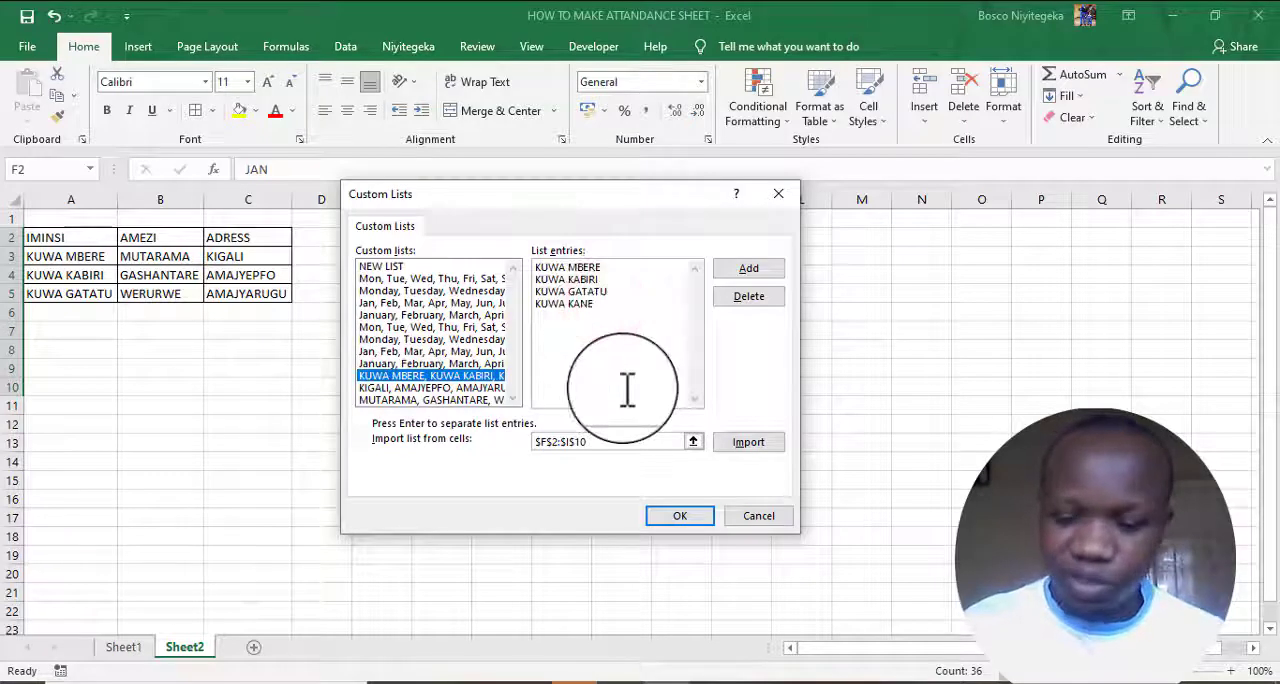
key("Return")
type("KU")
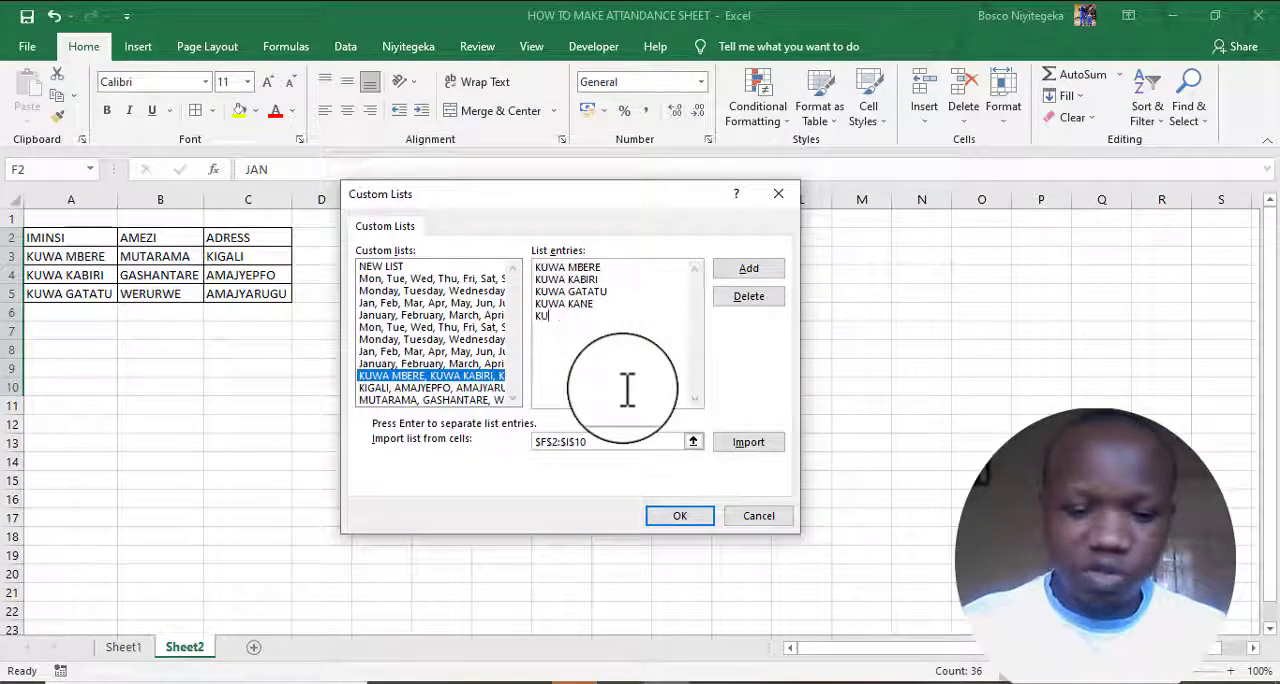
type("WA GATANU ")
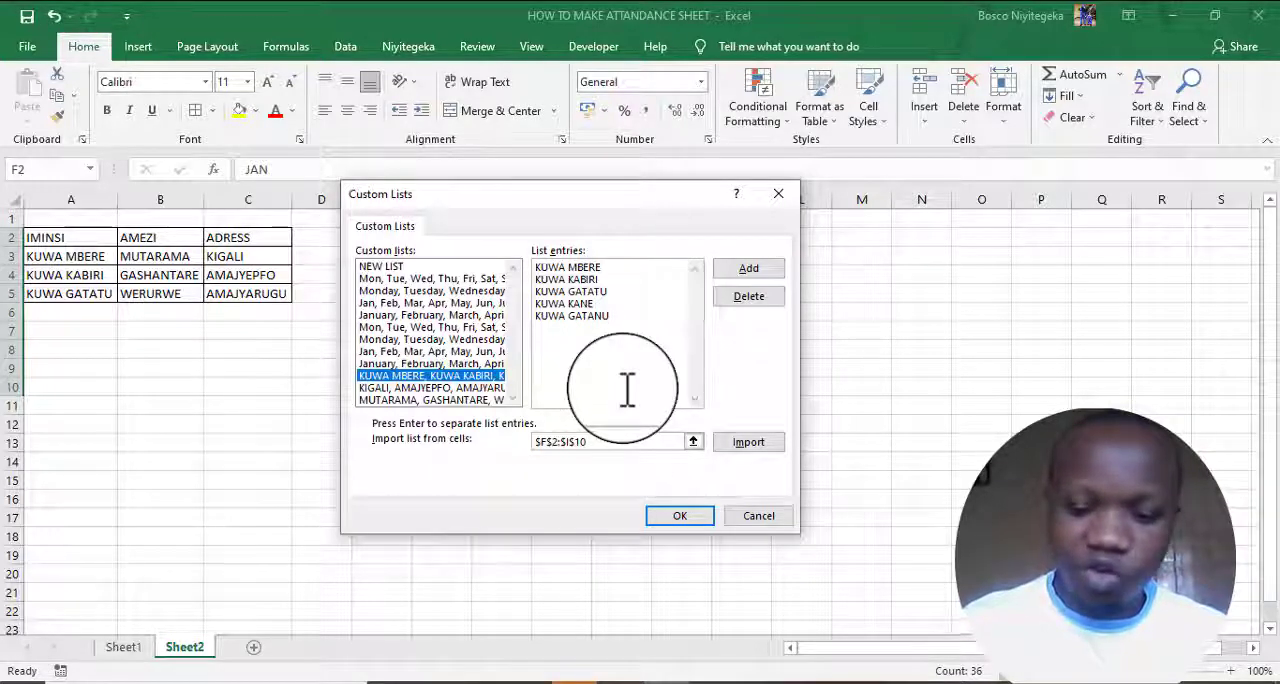
type("KUWA GAT")
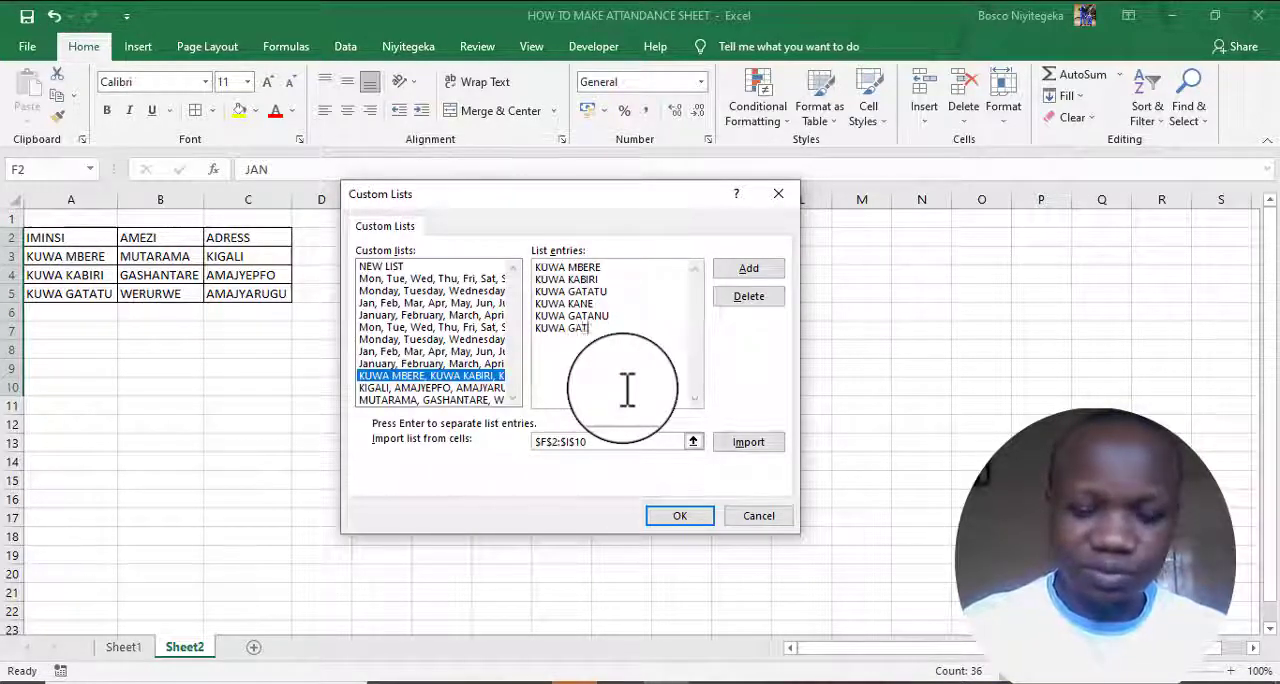
type("ANDU")
key("Return")
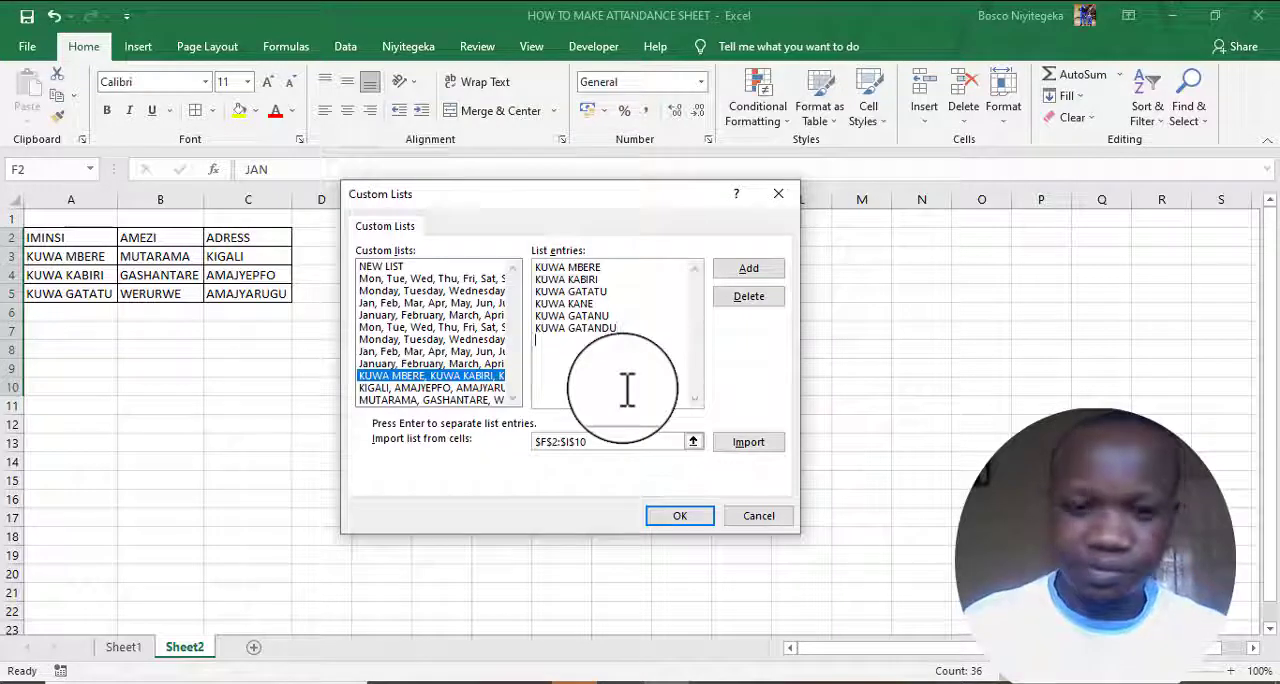
type("KUWA")
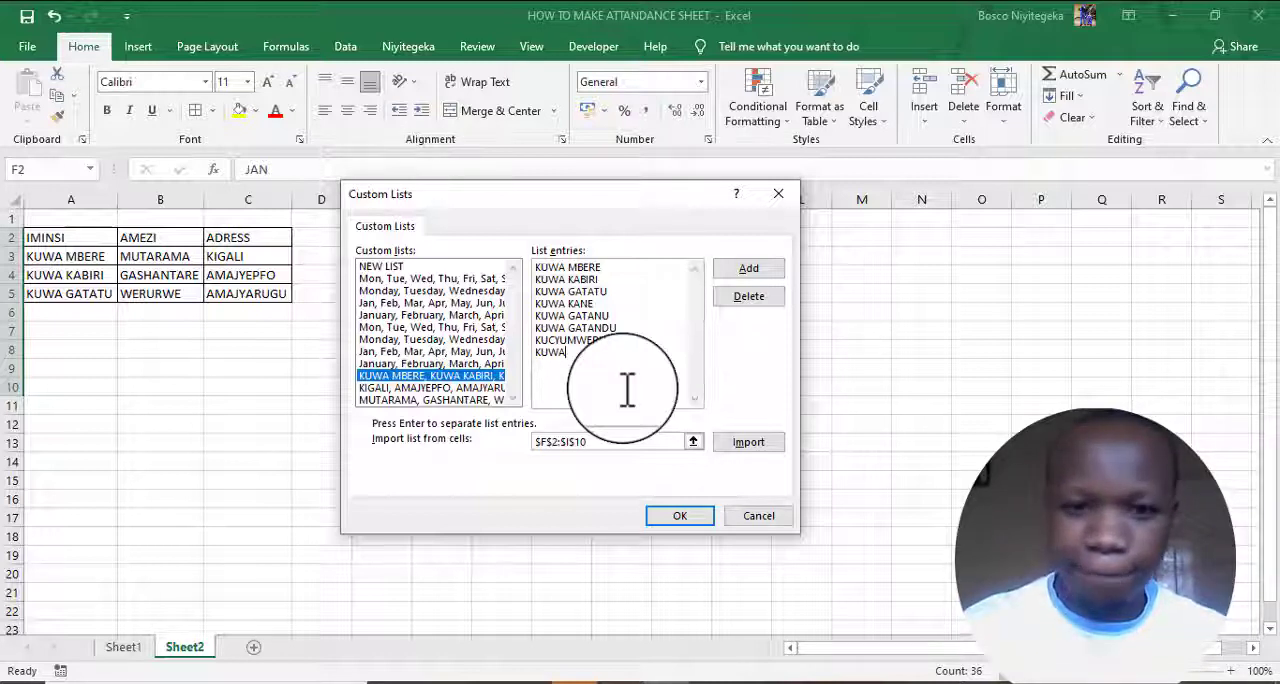
key("BackSpace")
key("BackSpace")
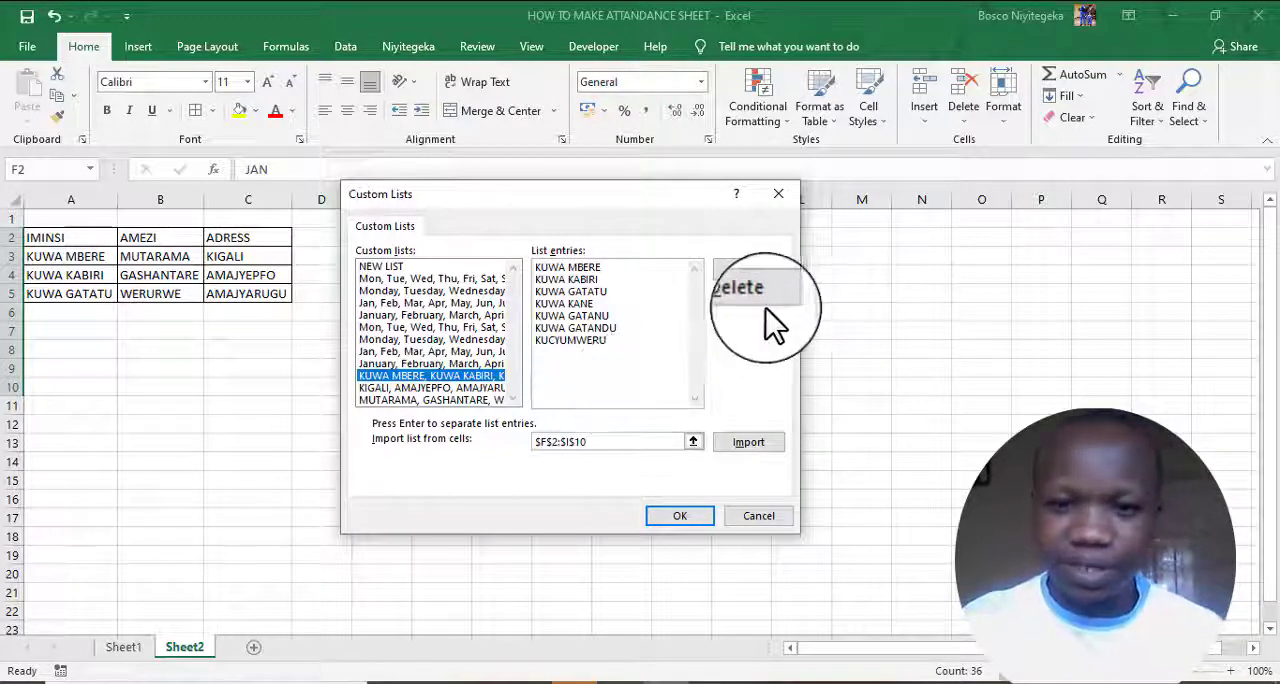
left_click(757, 266)
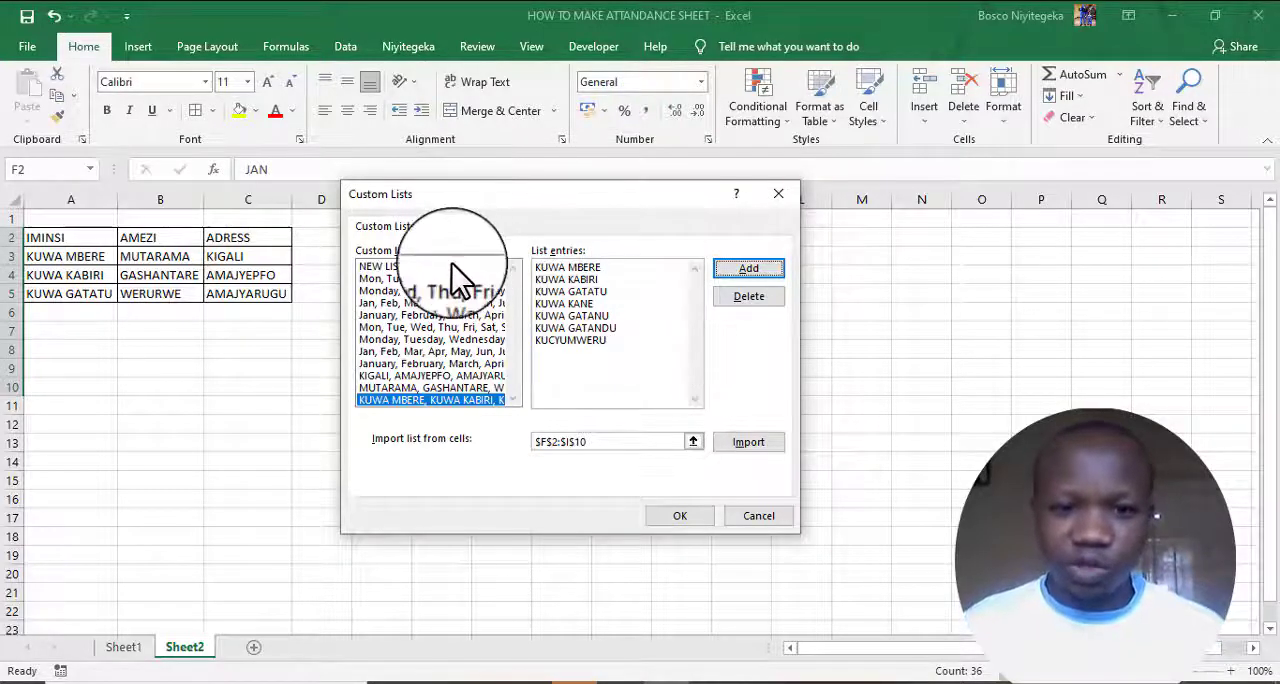
- Create a new custom list with the entries ABANA, ABAGORE and ABAGABO, and add it
left_click(381, 267)
left_click(557, 268)
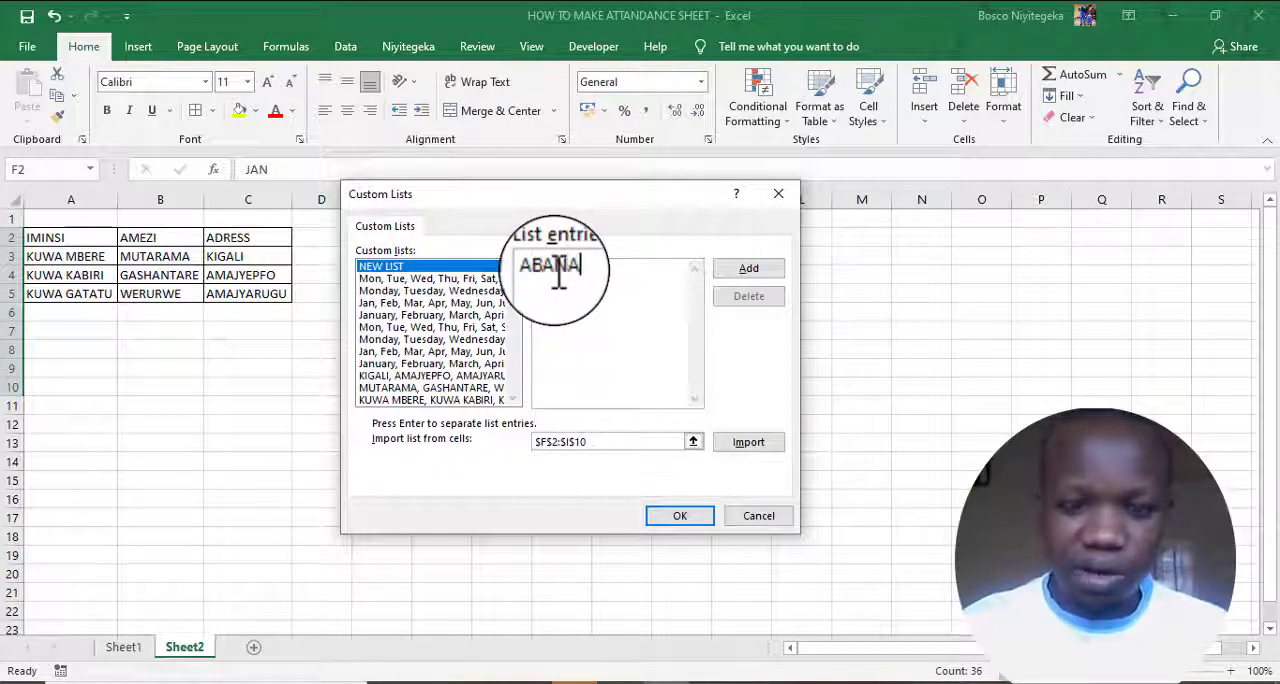
type("ABANA")
key("Return")
type("ABAGO")
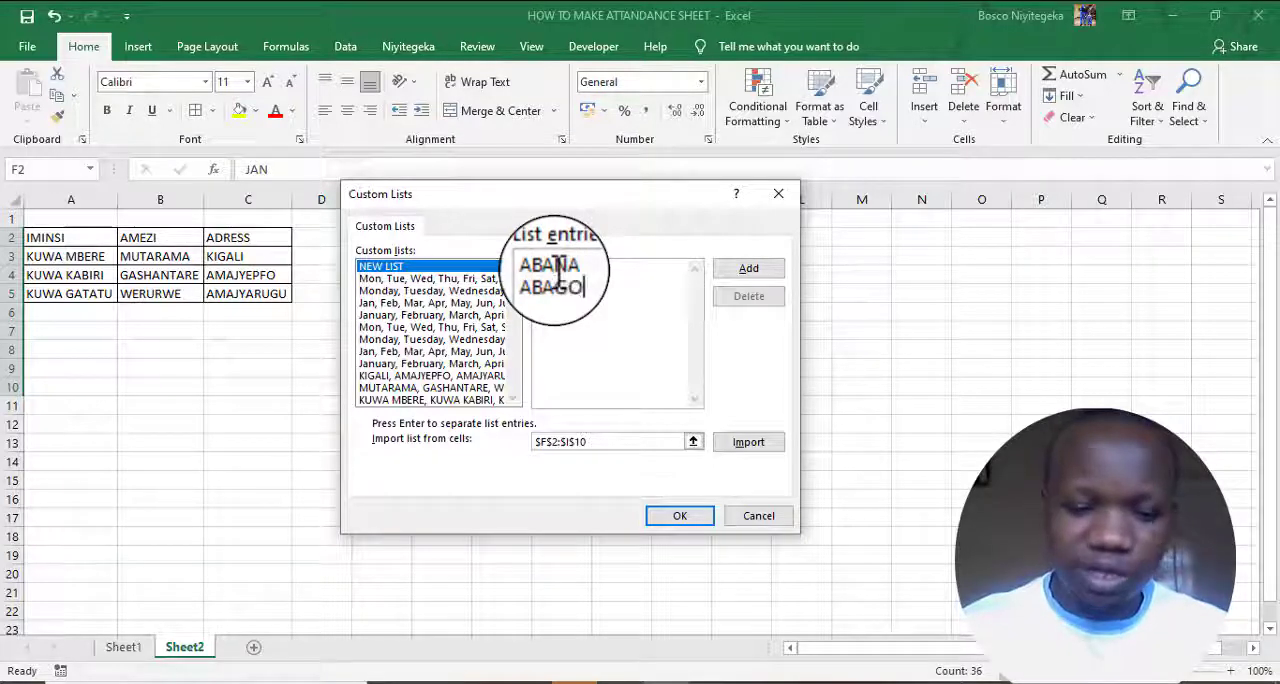
type("RE")
key("Return")
type("ABAG")
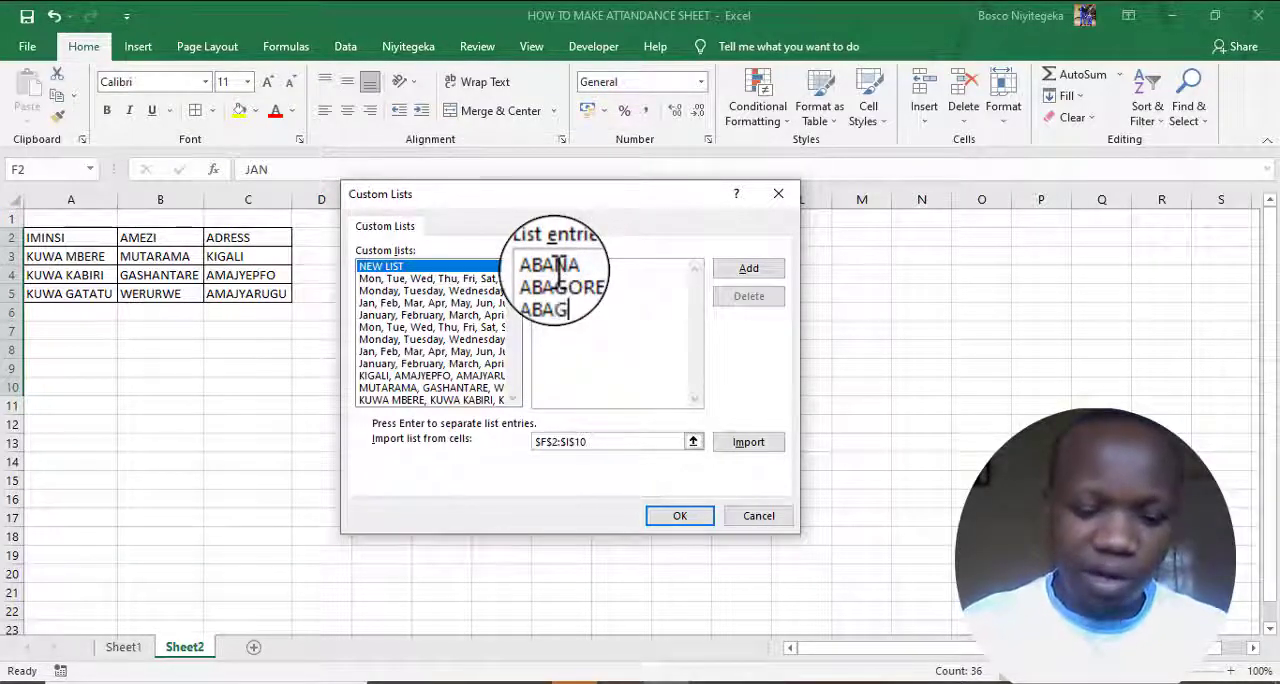
type("ABO")
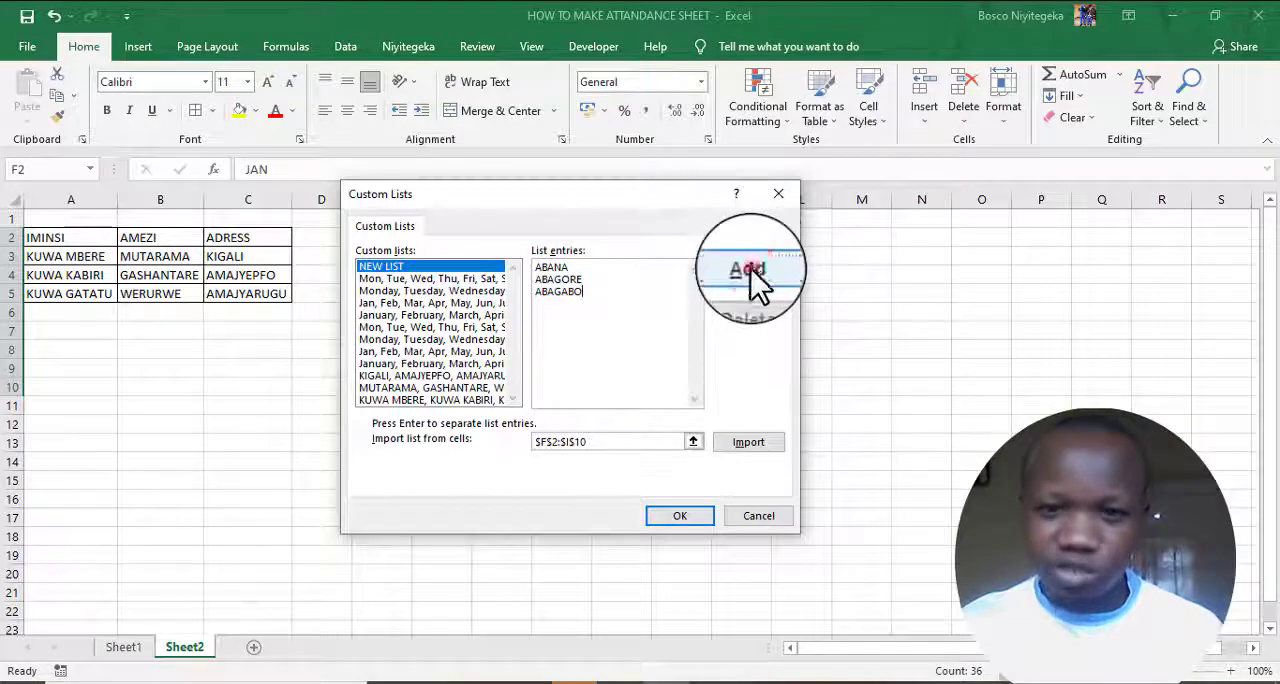
left_click(750, 268)
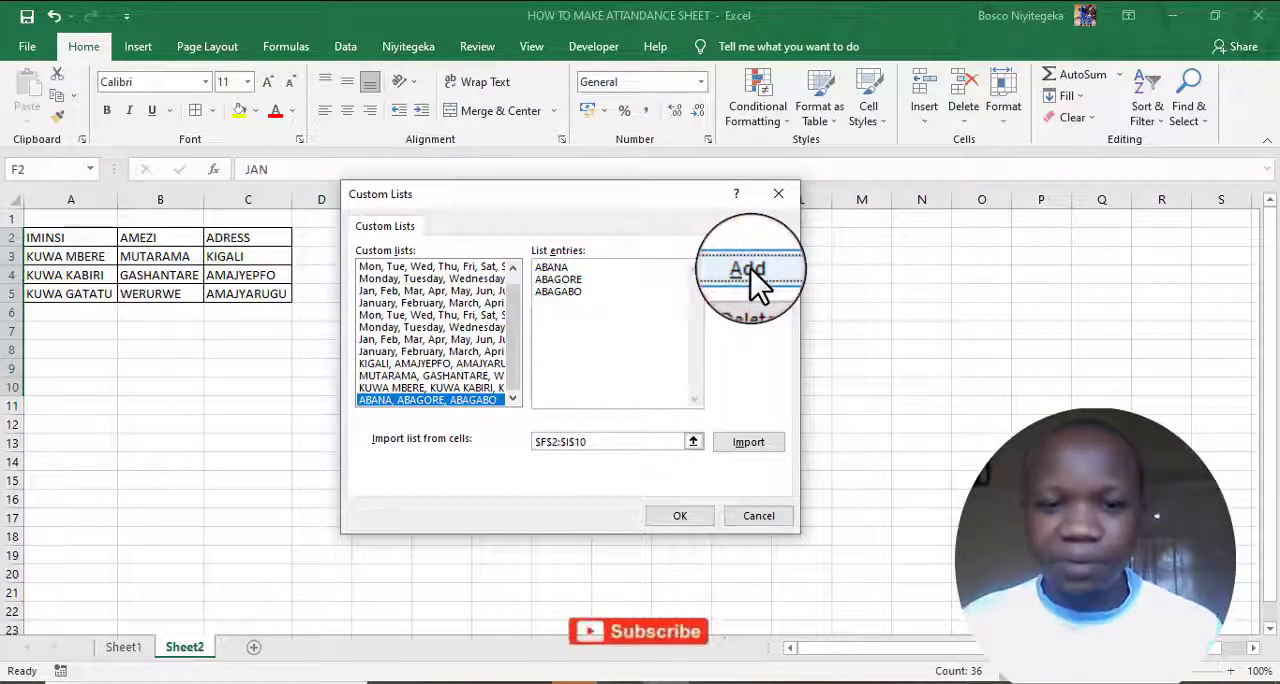
- Create a new custom list with the entries AMAVUTA, IBISHYIMBO, UMUCERI and IBIRAYI, add it, and accept the custom list settings
left_click(601, 300)
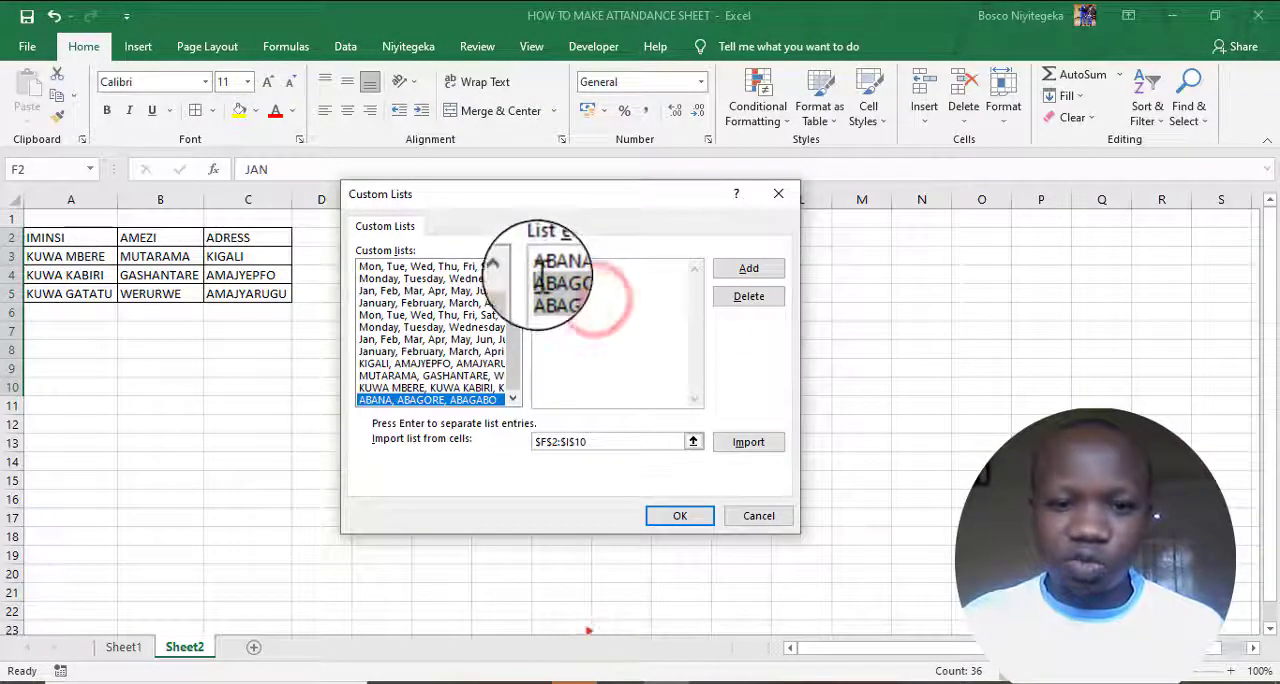
left_click_drag(513, 315, 504, 263)
left_click(419, 265)
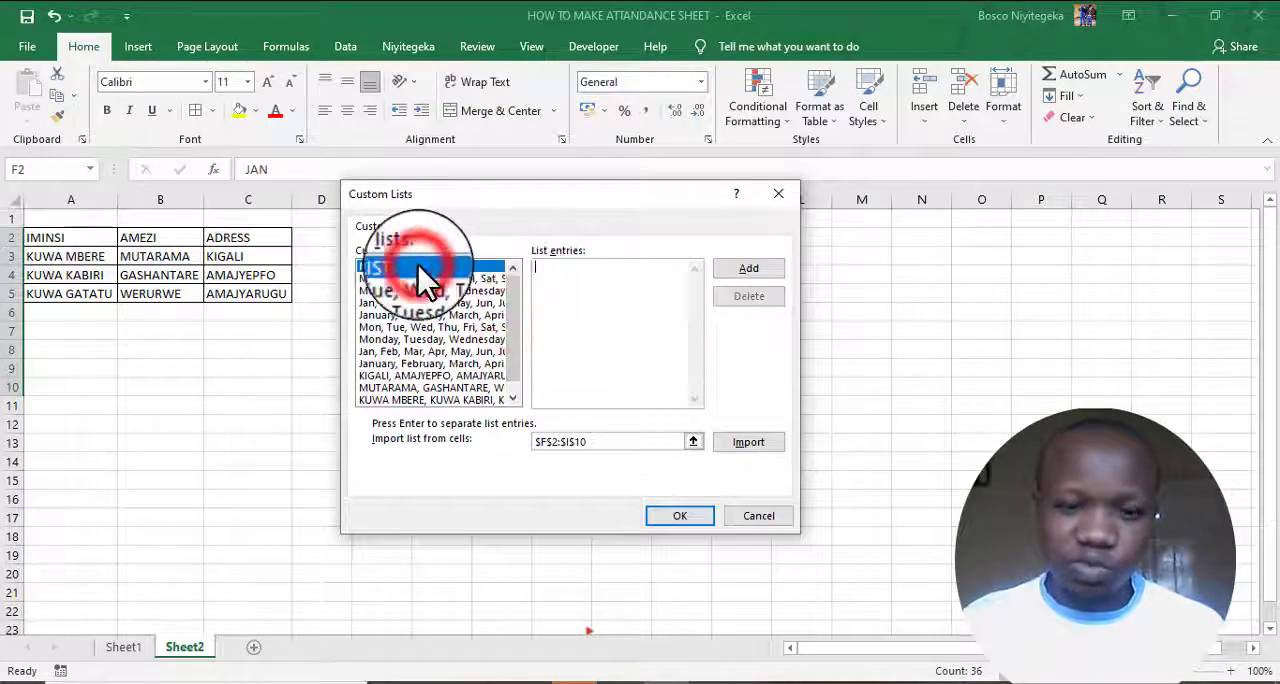
left_click(565, 280)
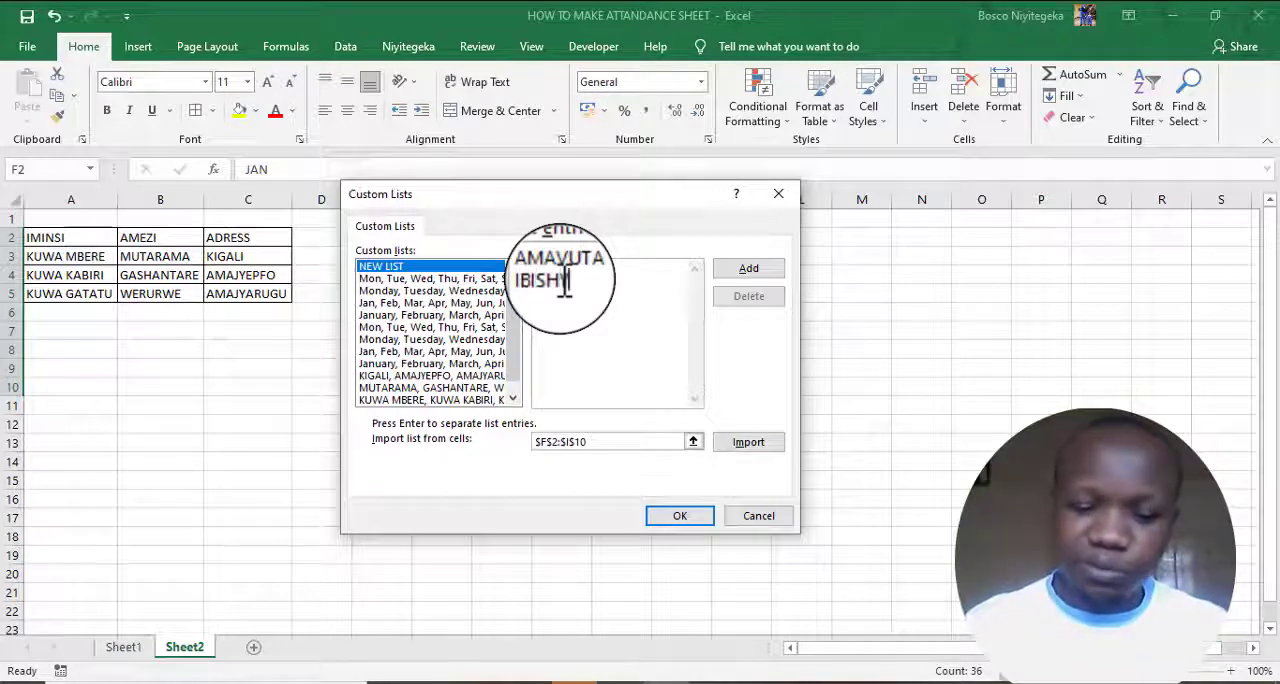
type("Y")
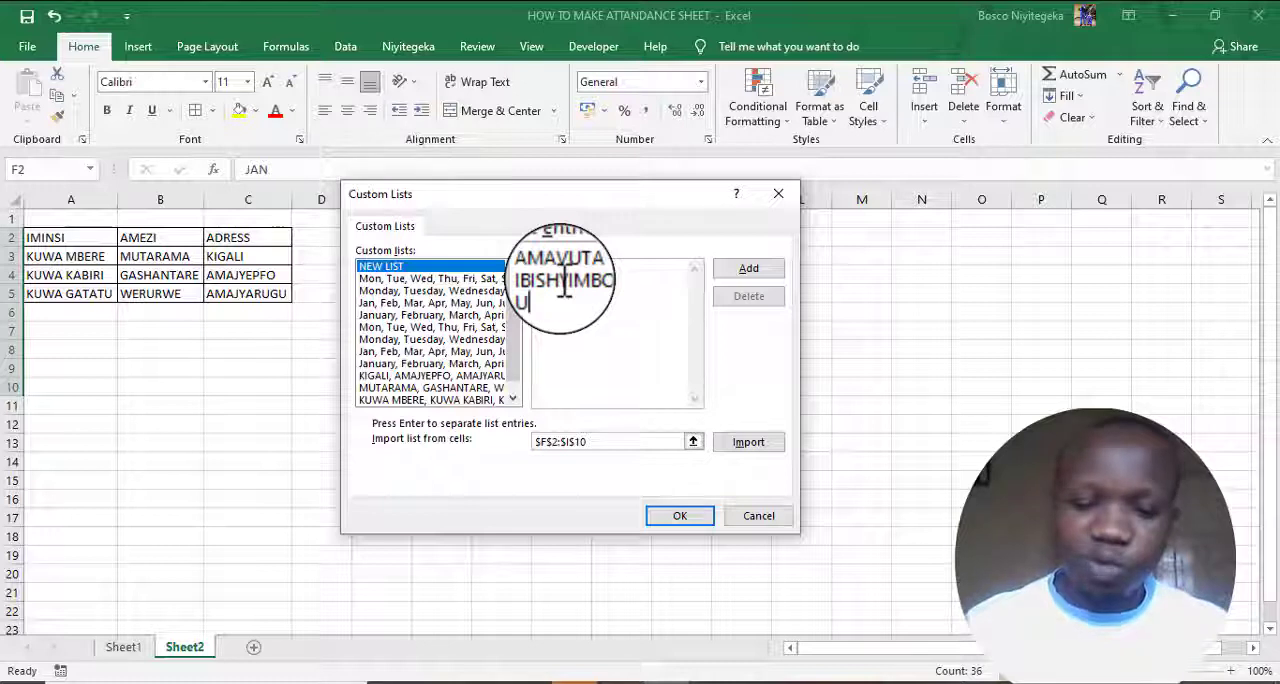
type("I")
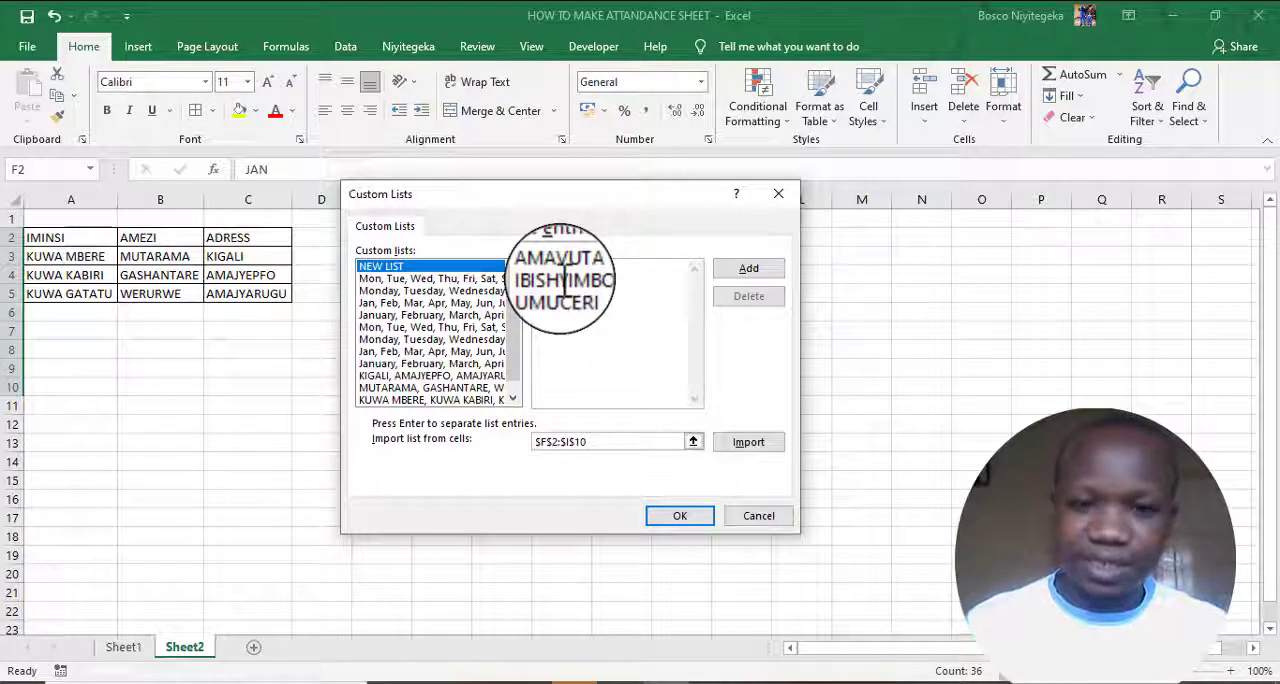
type("MBO UMUCERI IBIRAY")
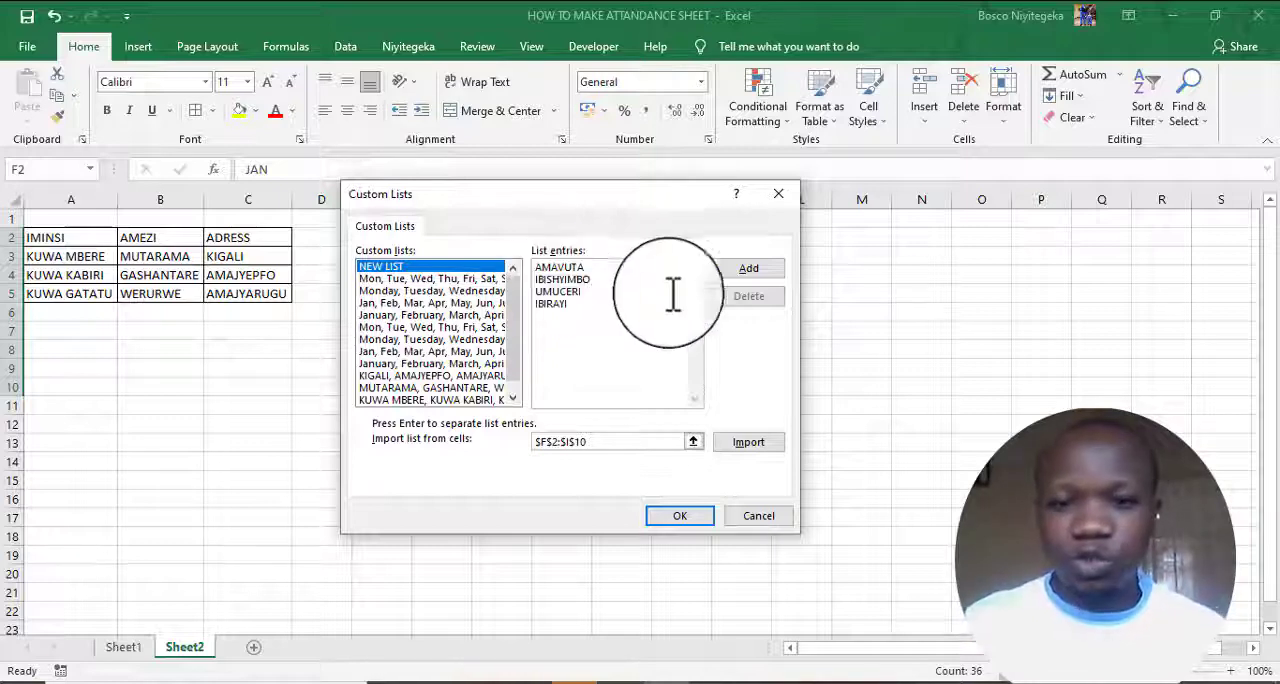
left_click(741, 272)
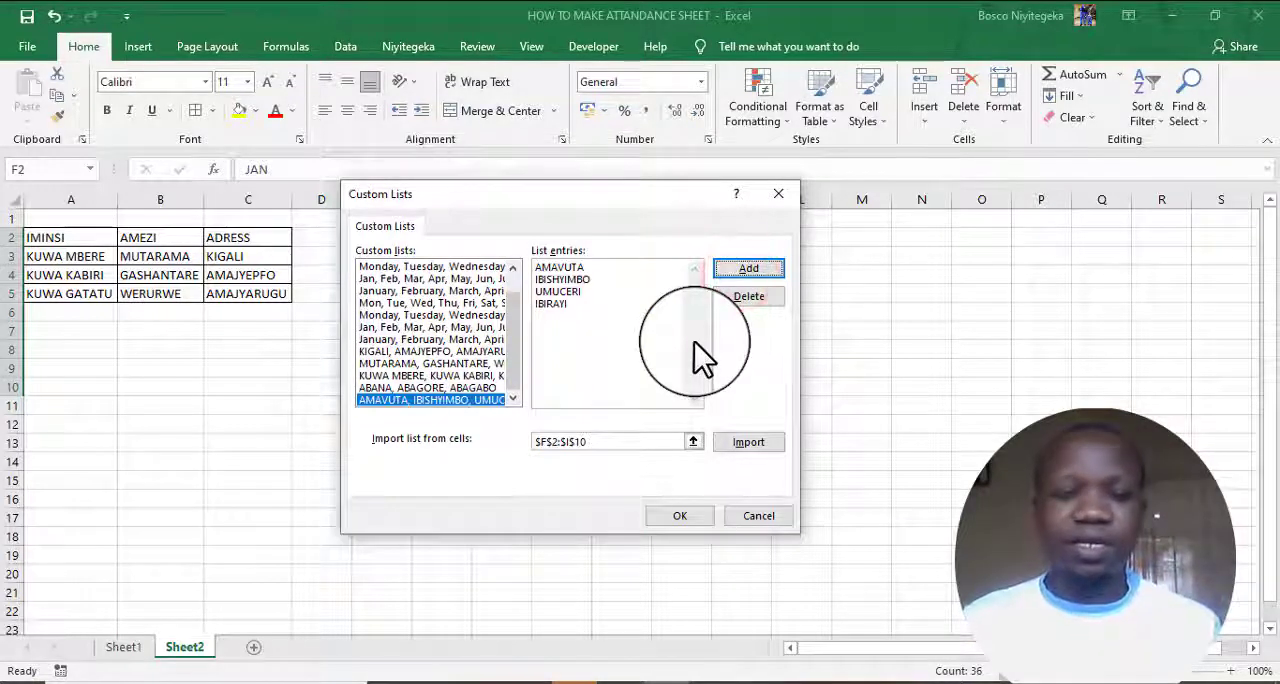
left_click(679, 514)
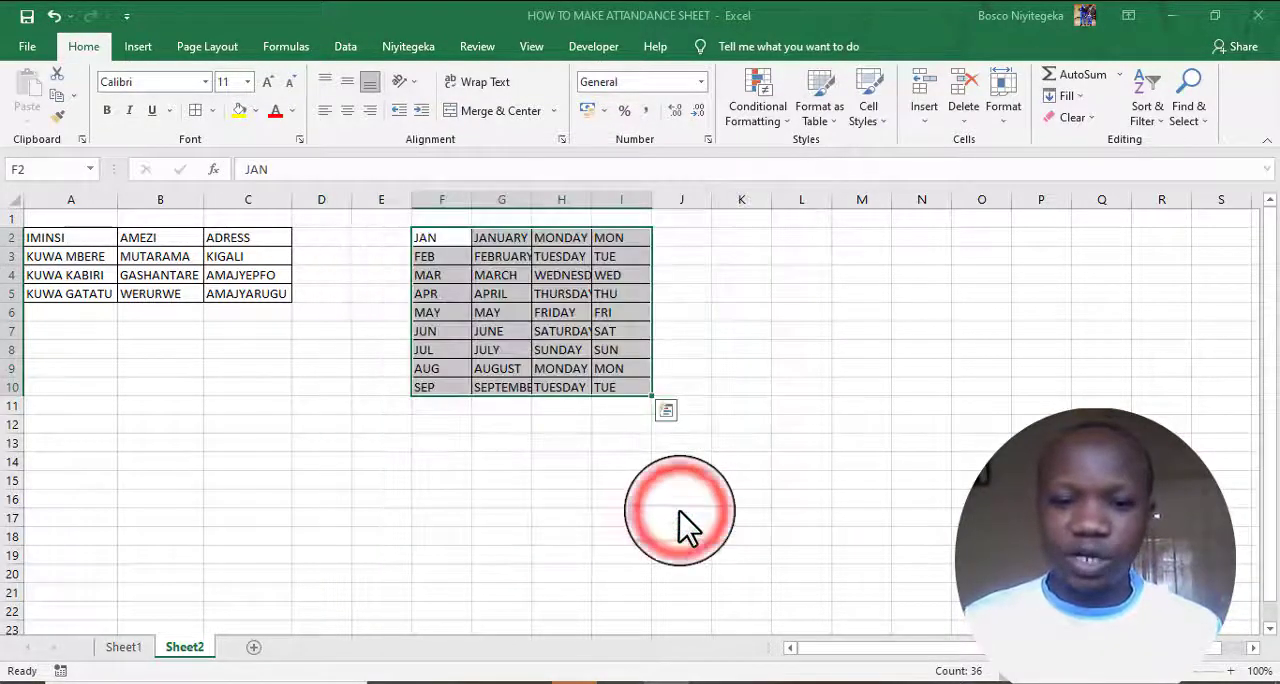
left_click(915, 630)
left_click(915, 630)
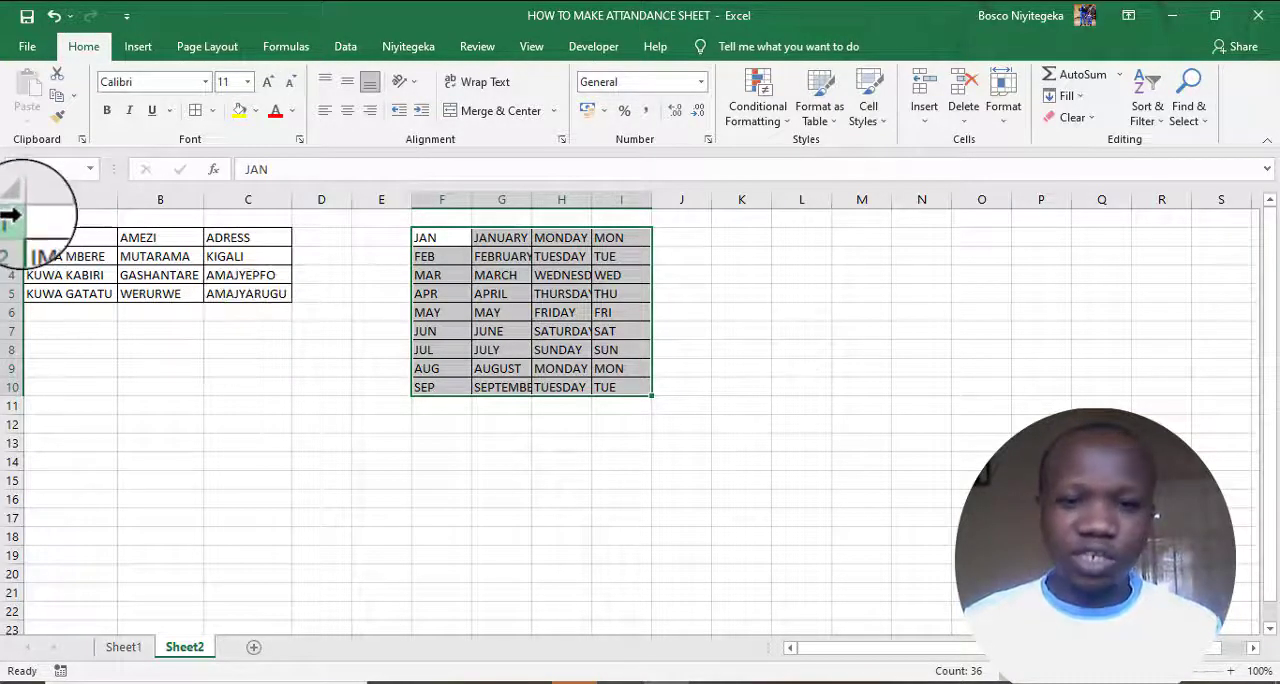
- Clear all contents and formatting from A3:C5 below the IMINSI, AMEZI and ADRESS headings
left_click_drag(14, 218, 640, 434)
left_click(131, 256)
left_click_drag(43, 256, 255, 294)
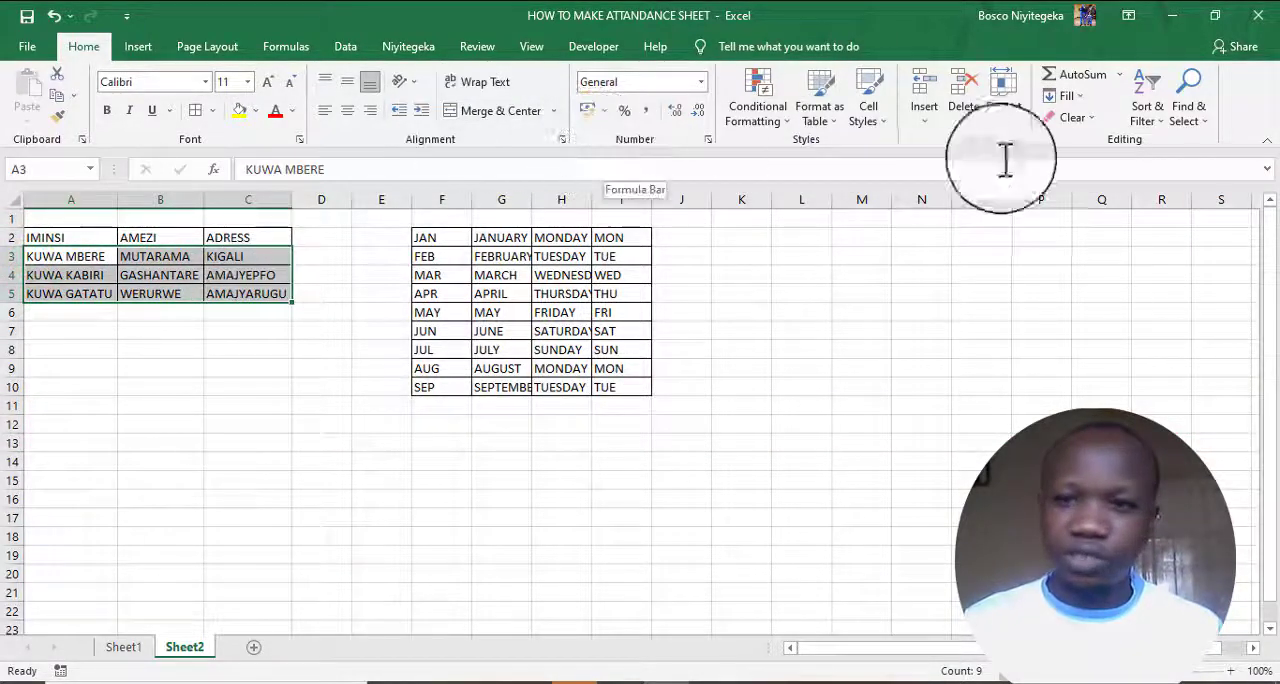
left_click(1085, 124)
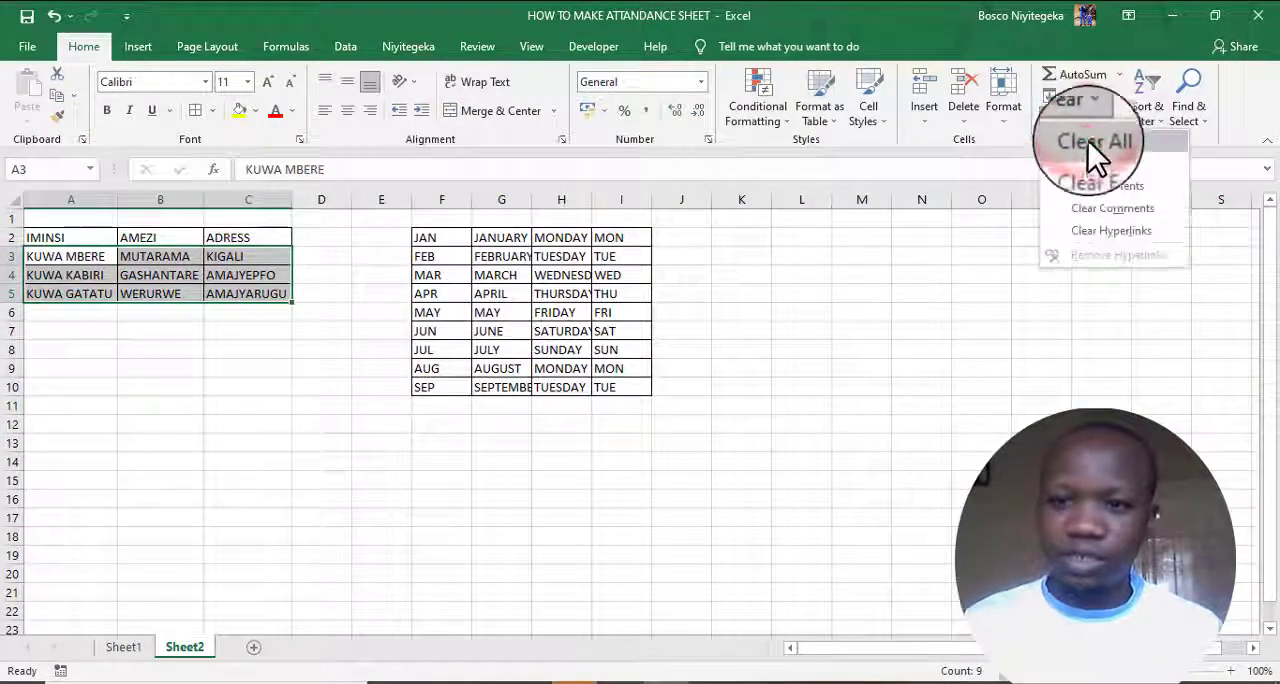
left_click(1088, 141)
left_click(215, 379)
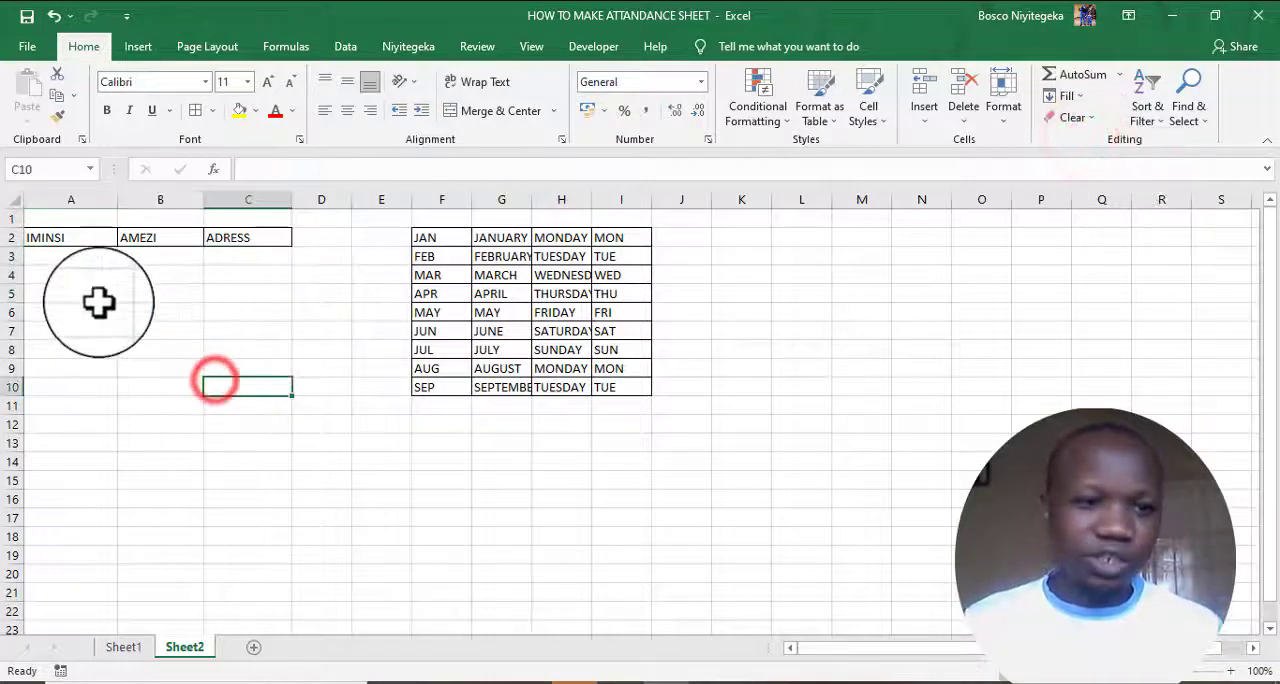
- Enter KUWA MBERE in A3 and fill the weekday series down to A9
left_click(66, 257)
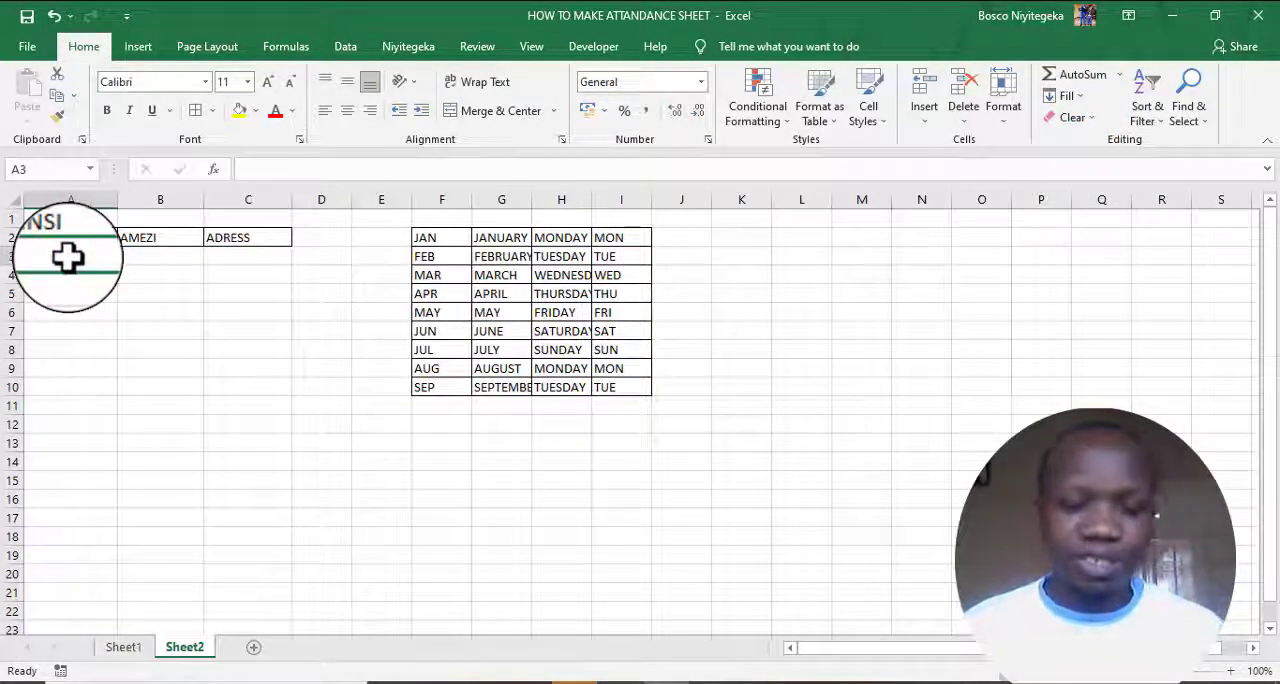
type("KU")
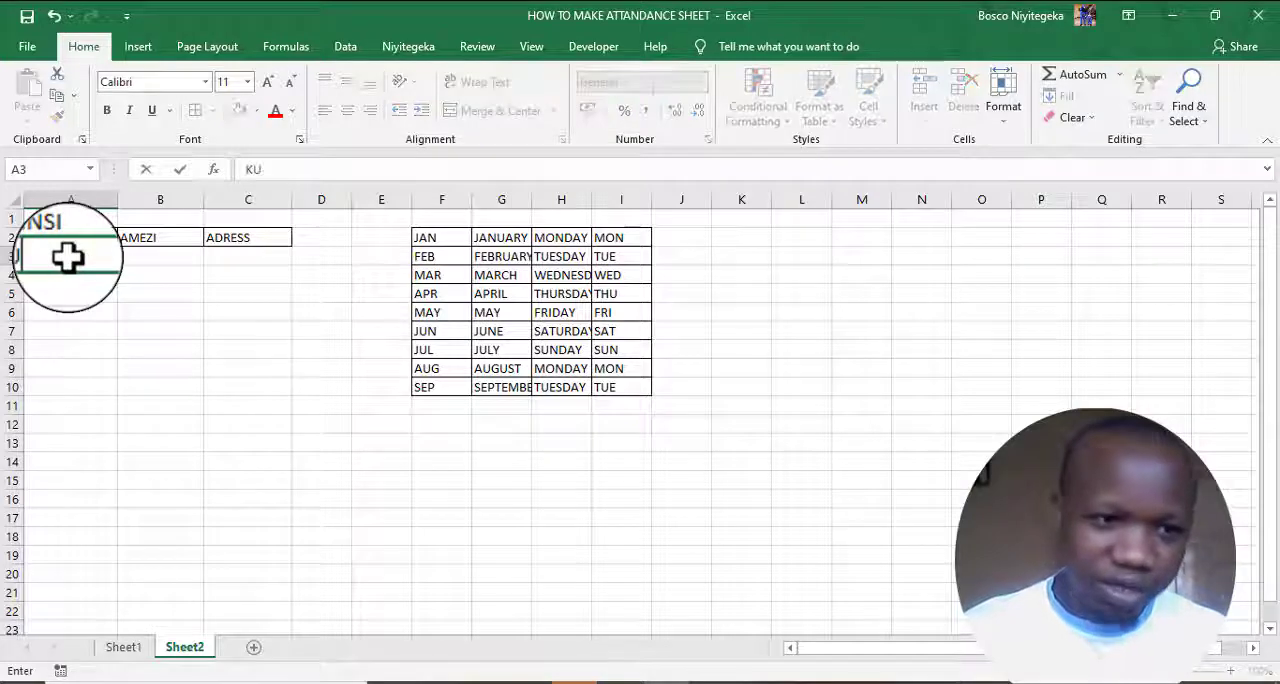
type("WA M")
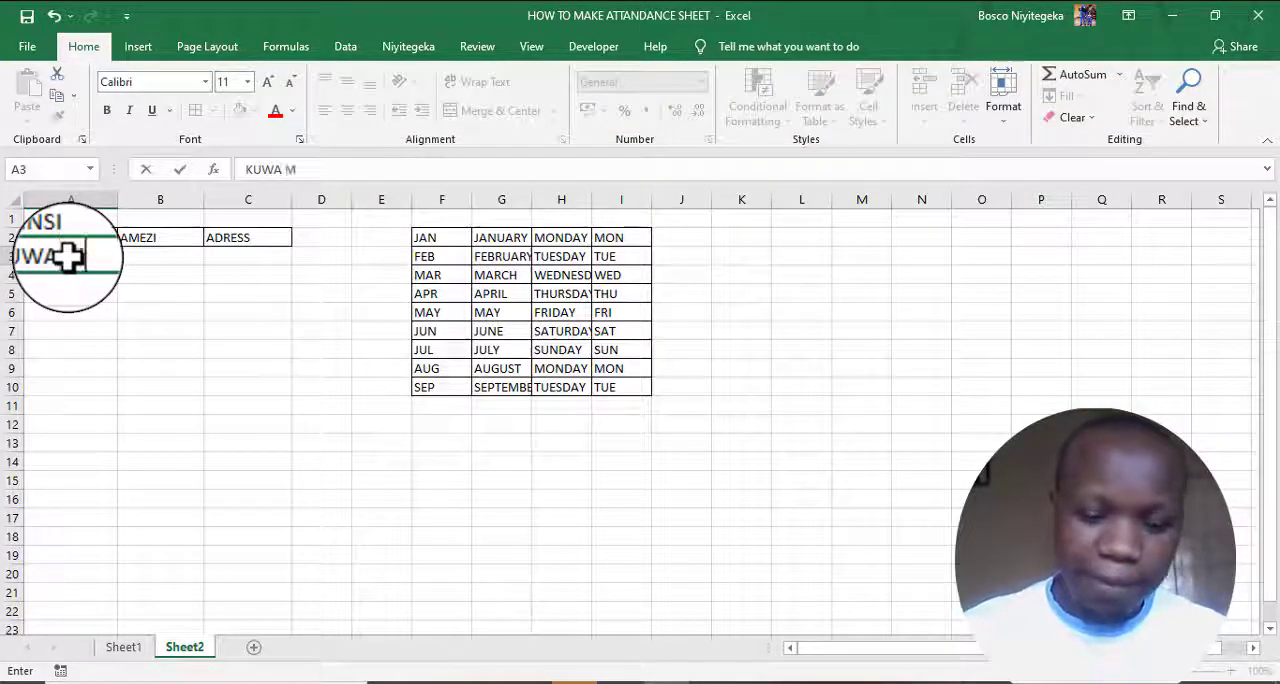
type("BERE")
key("Return")
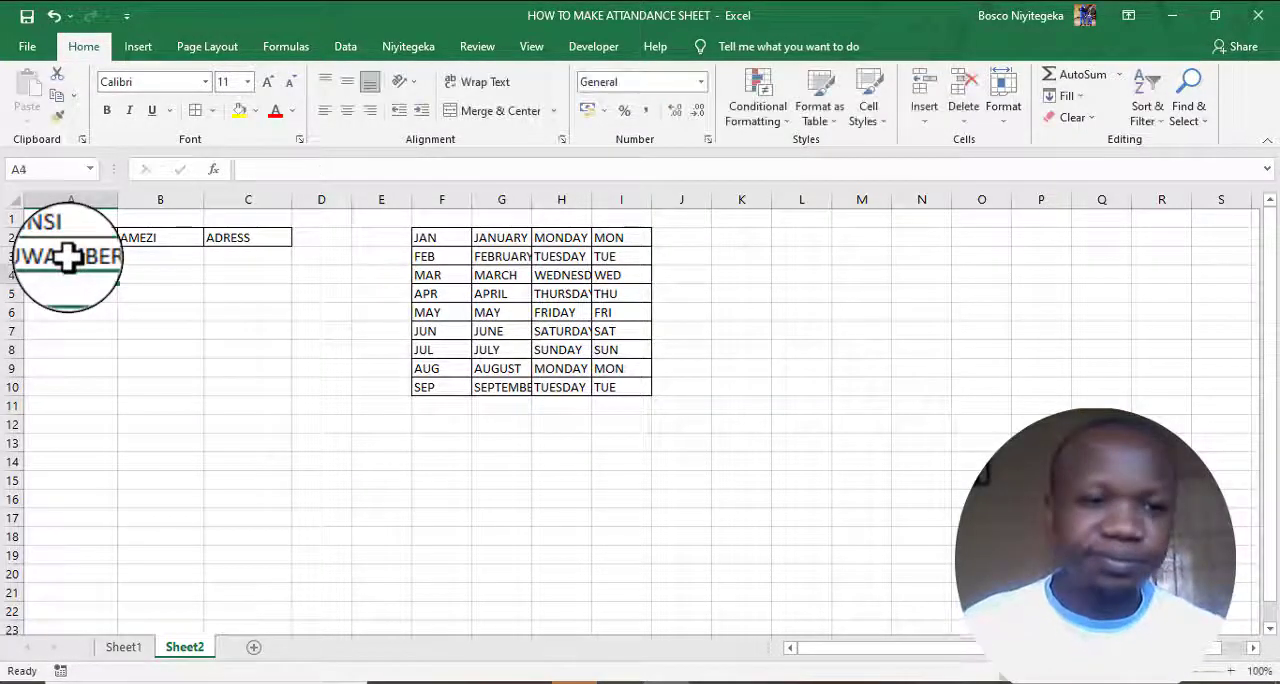
left_click(84, 257)
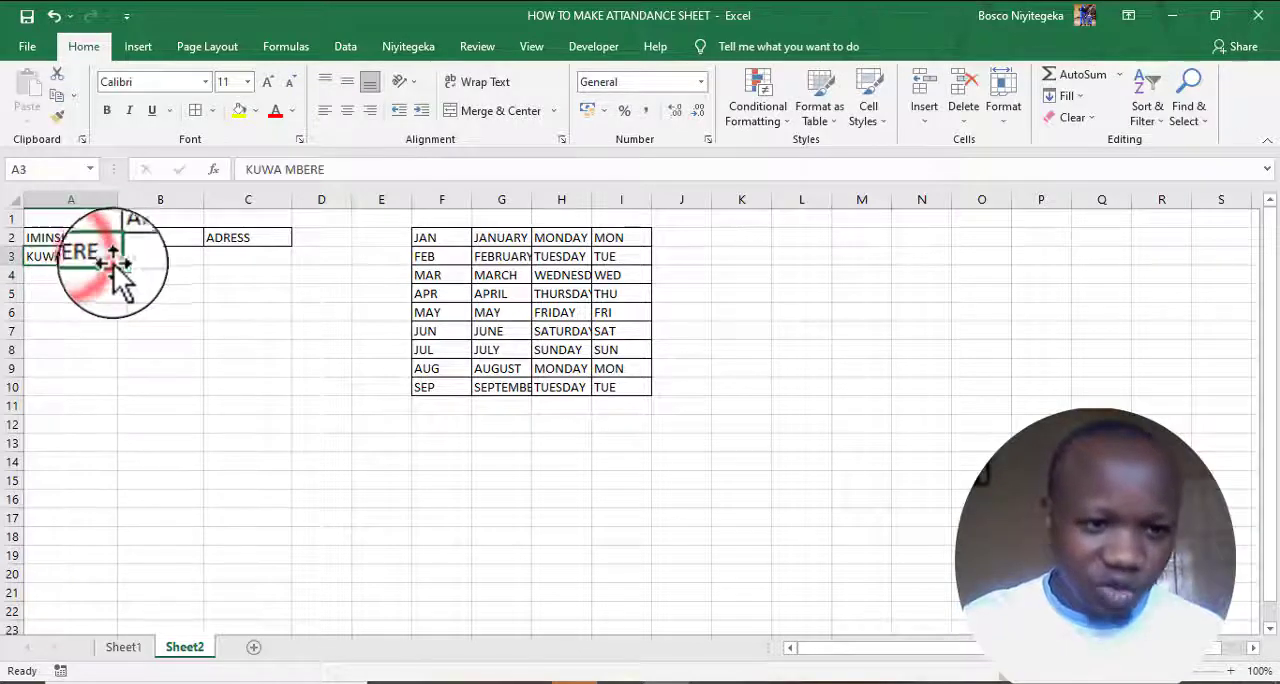
left_click_drag(117, 265, 105, 376)
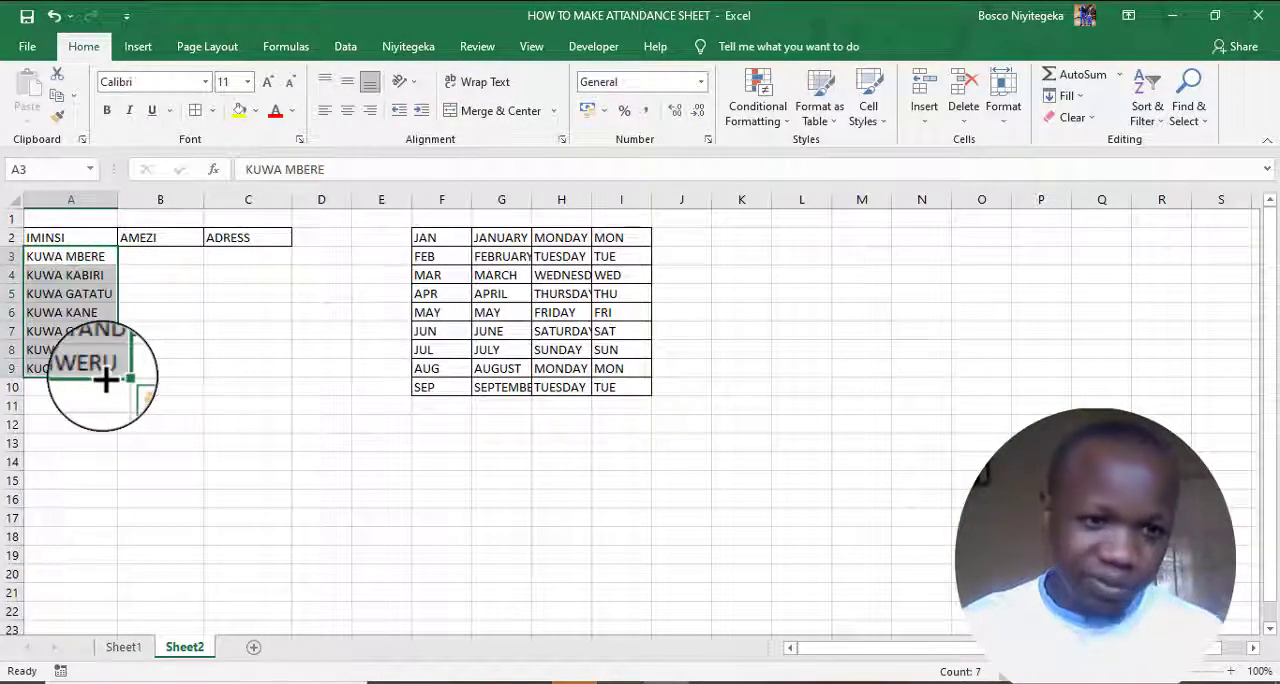
- Enter MUTARAMA in B3 and fill the month series down to B13
left_click(146, 258)
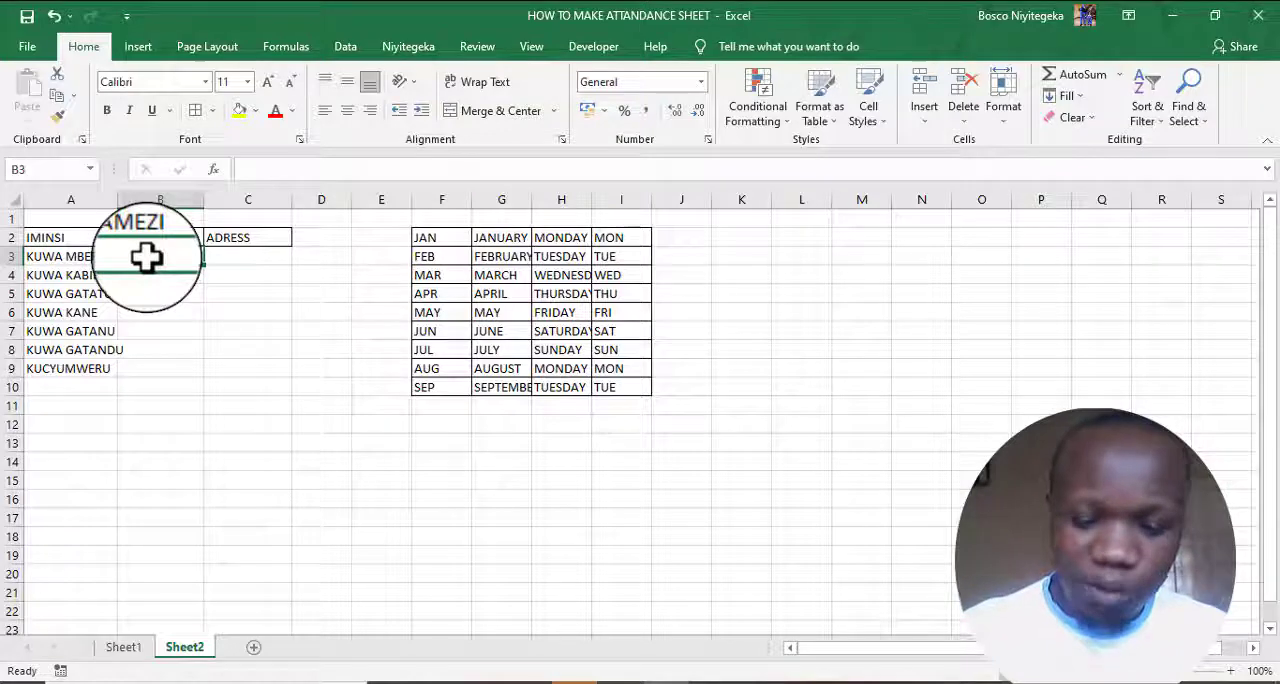
type("MUTAR")
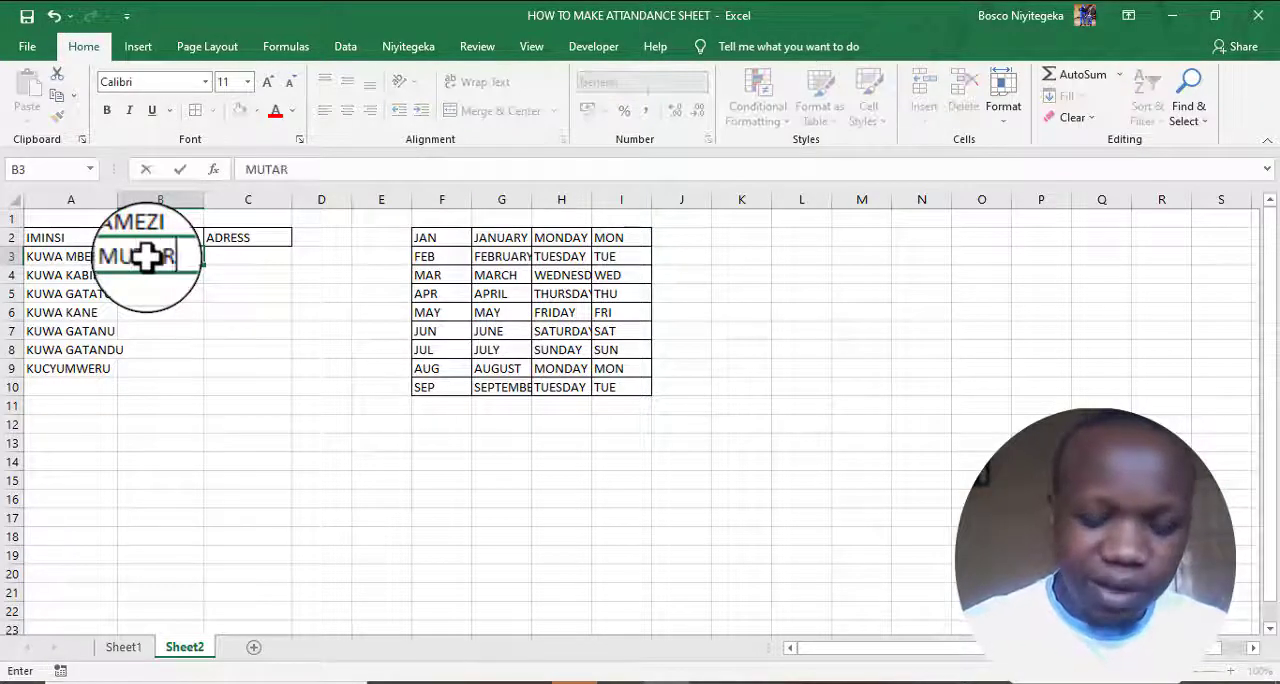
type("AMA")
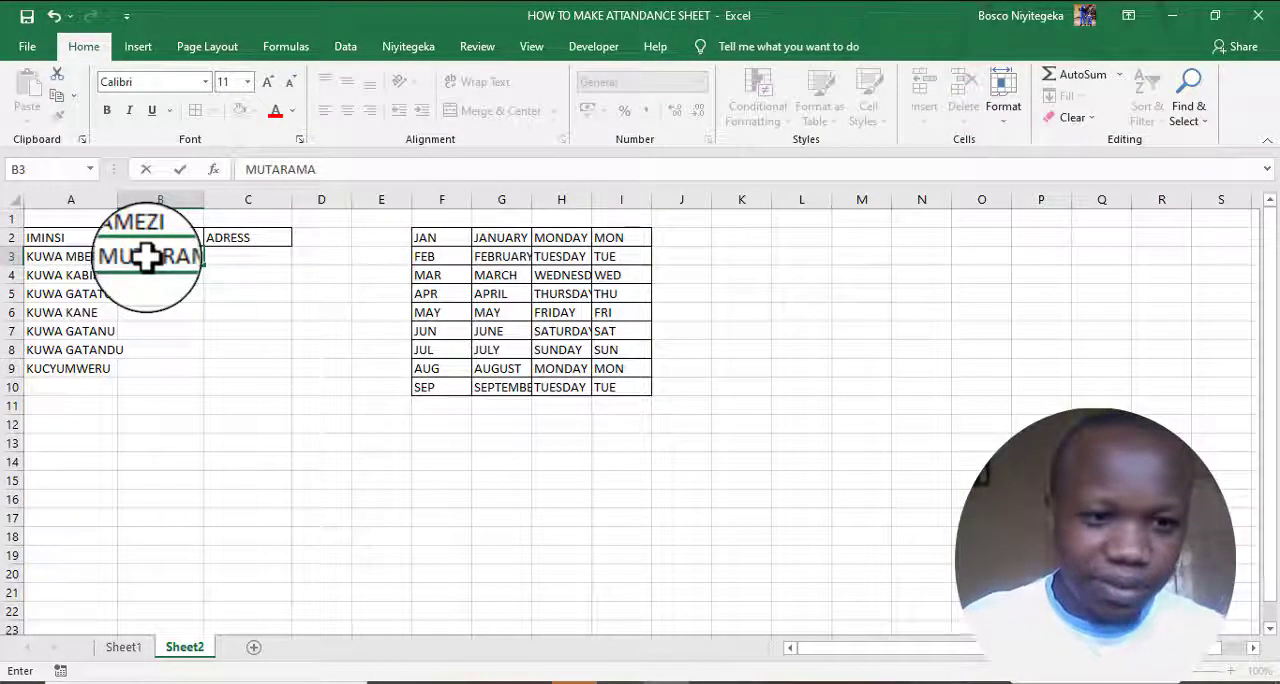
key("Return")
left_click(168, 253)
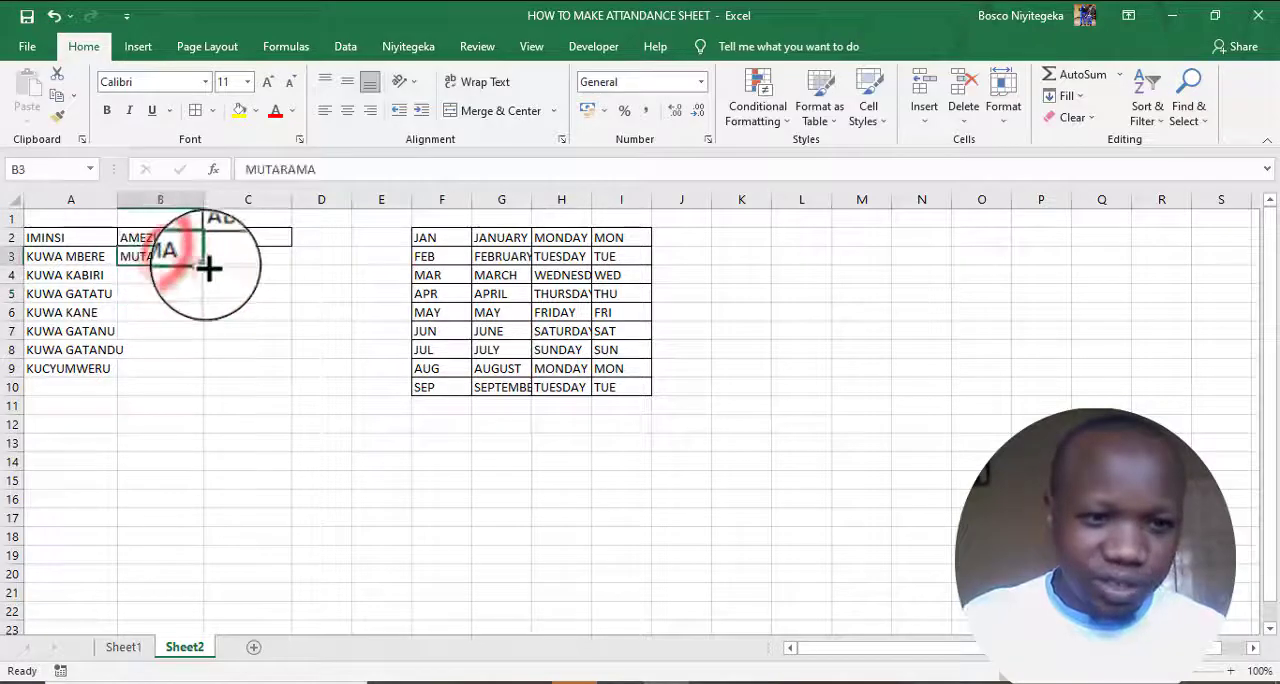
left_click_drag(205, 265, 209, 454)
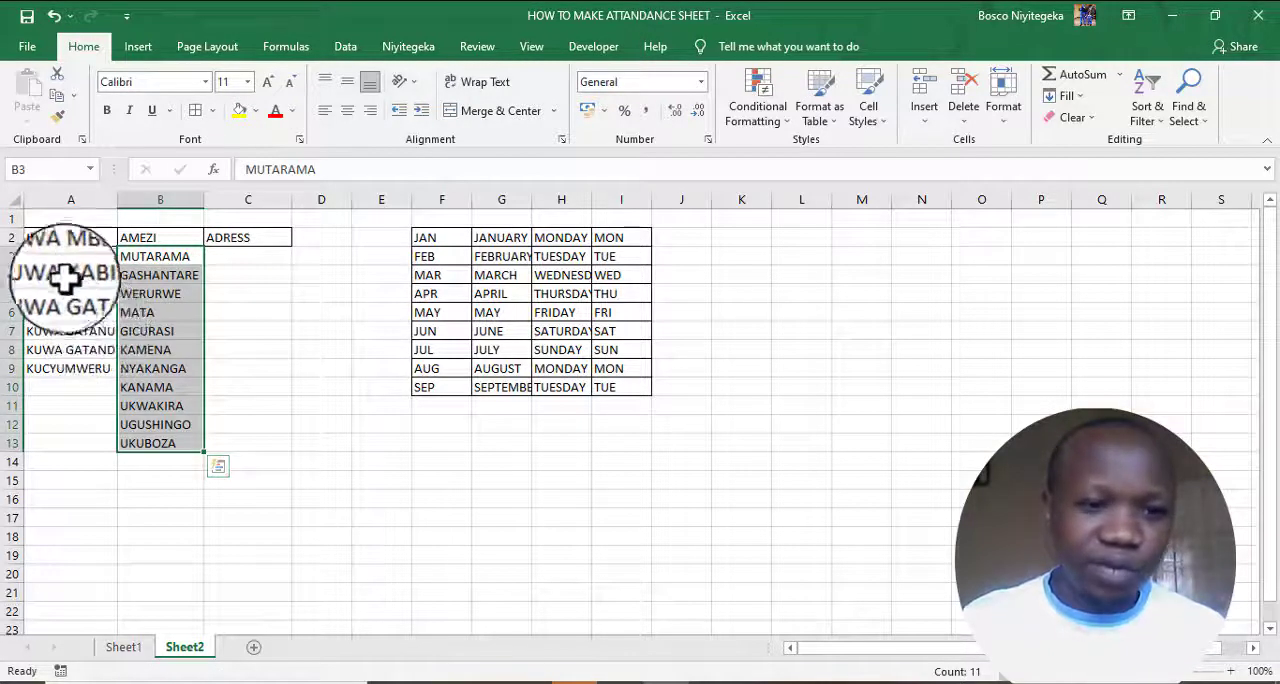
- Try to fill an address series from AMAJYARURU in C3 down to C12
left_click(231, 258)
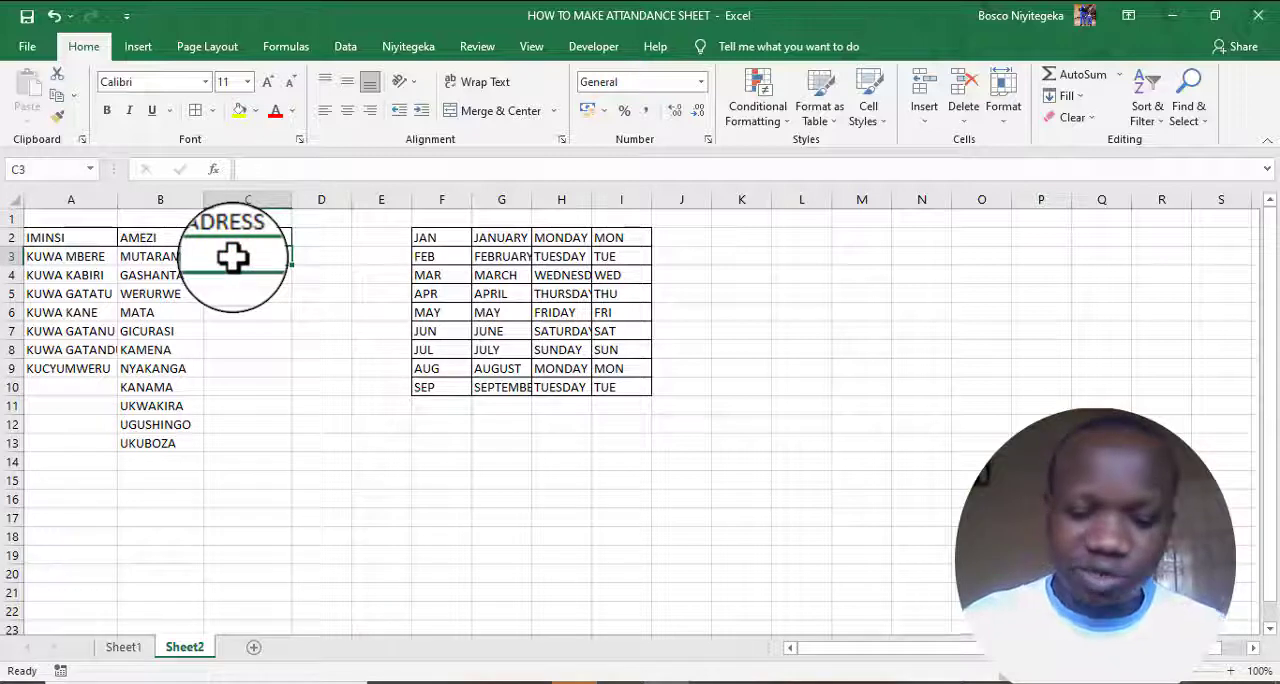
type("AMAJYARURU")
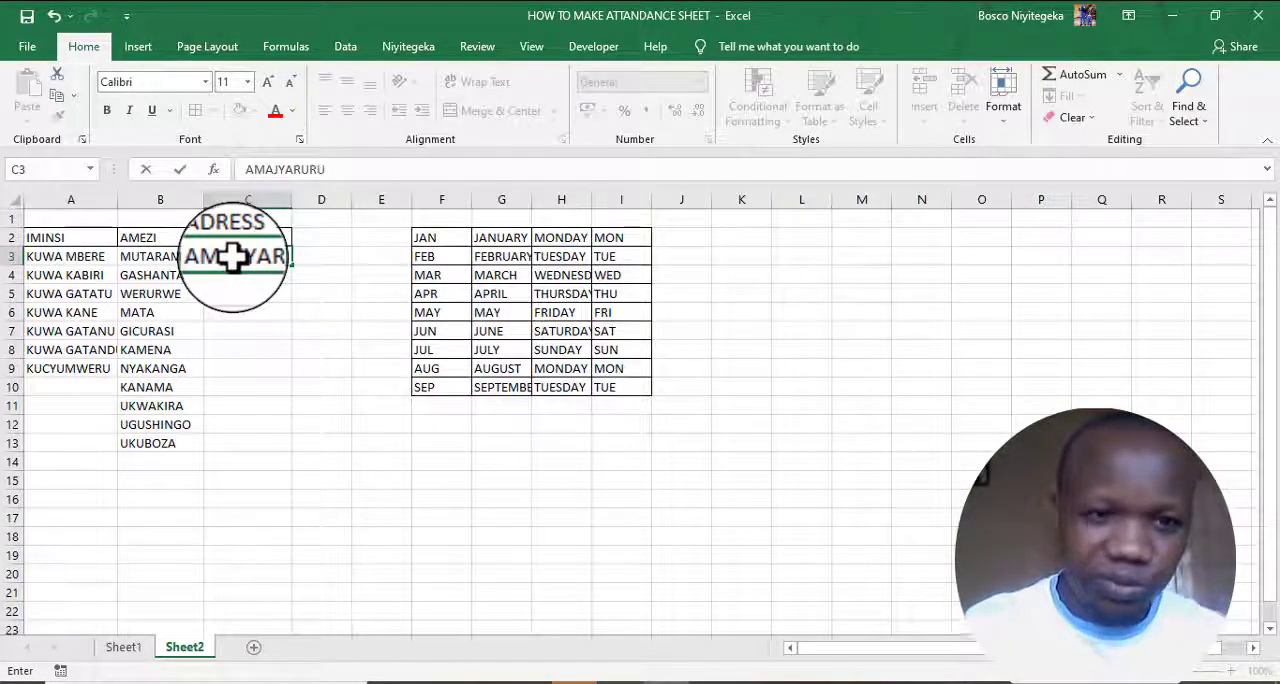
left_click_drag(293, 265, 277, 434)
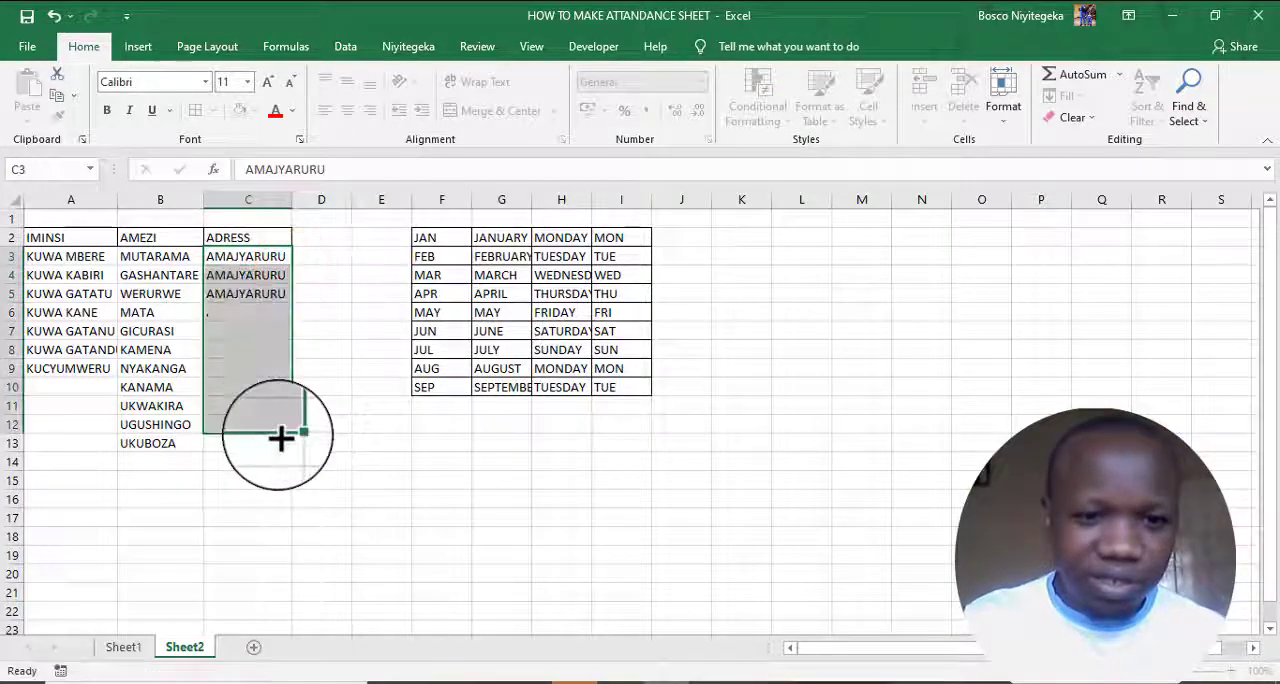
- Delete the AMAJYARURU entries from C3:C12
left_click(237, 256)
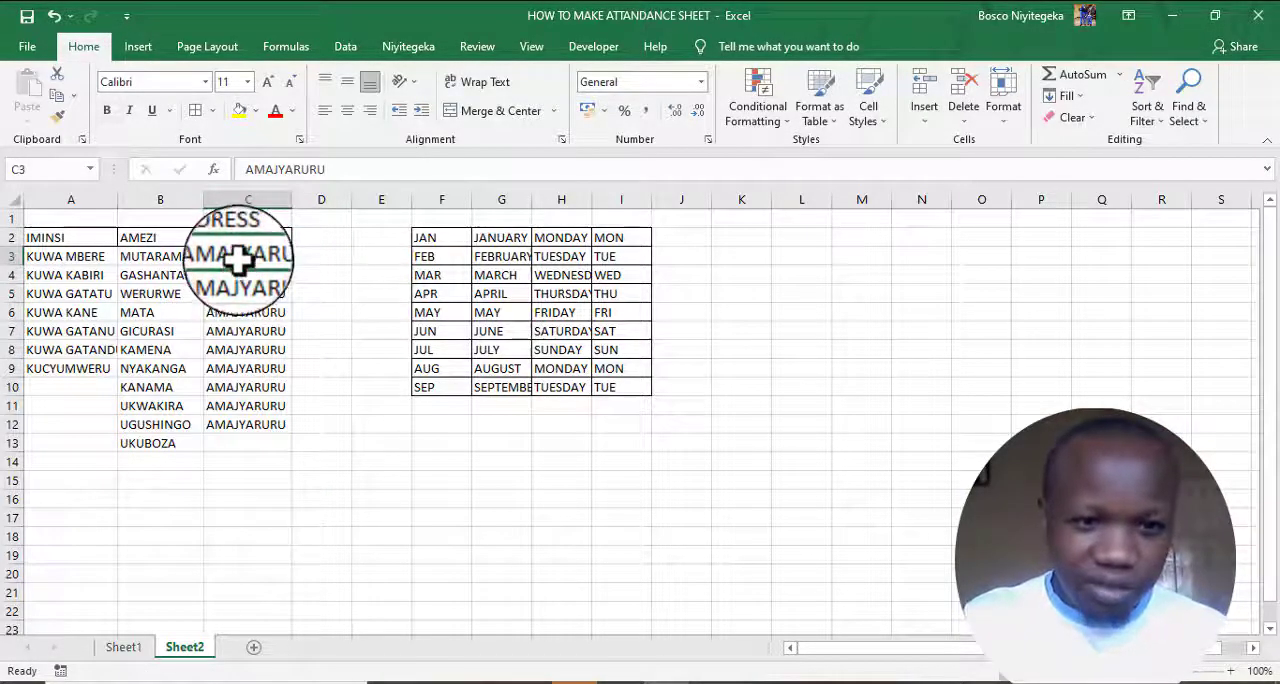
left_click_drag(237, 256, 248, 420)
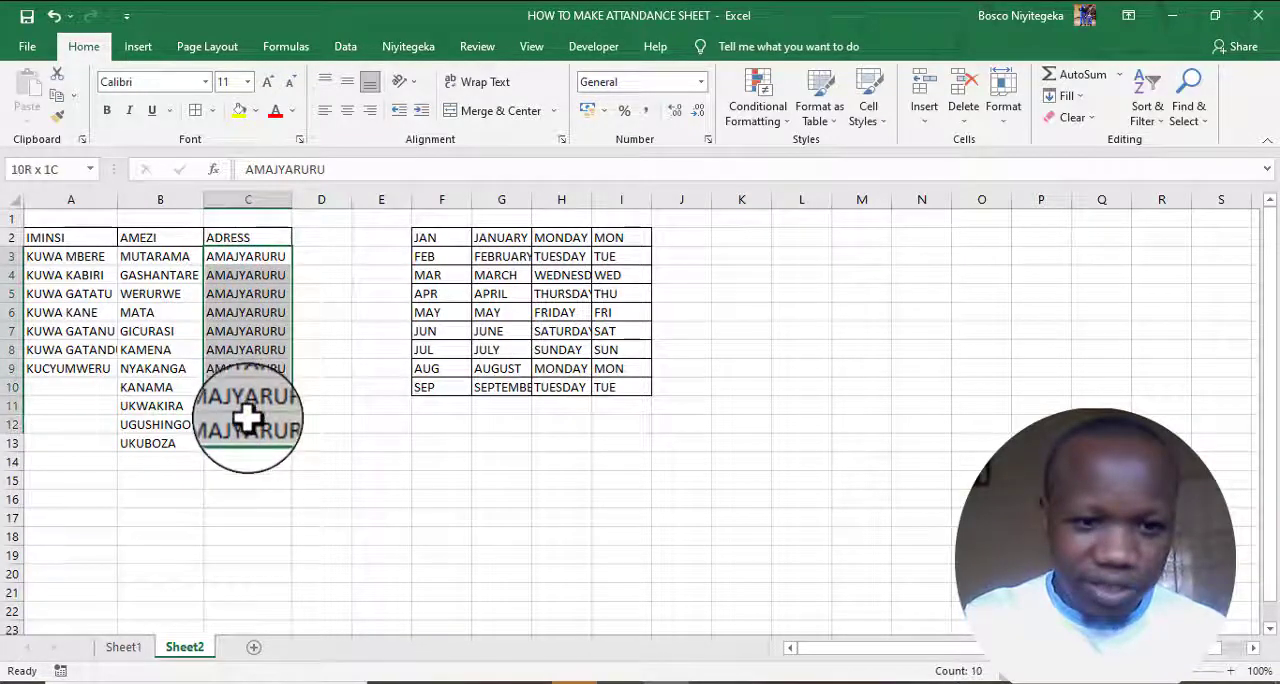
key("Delete")
- Enter KIGALI in C3 and fill the address series down to C8
left_click(231, 256)
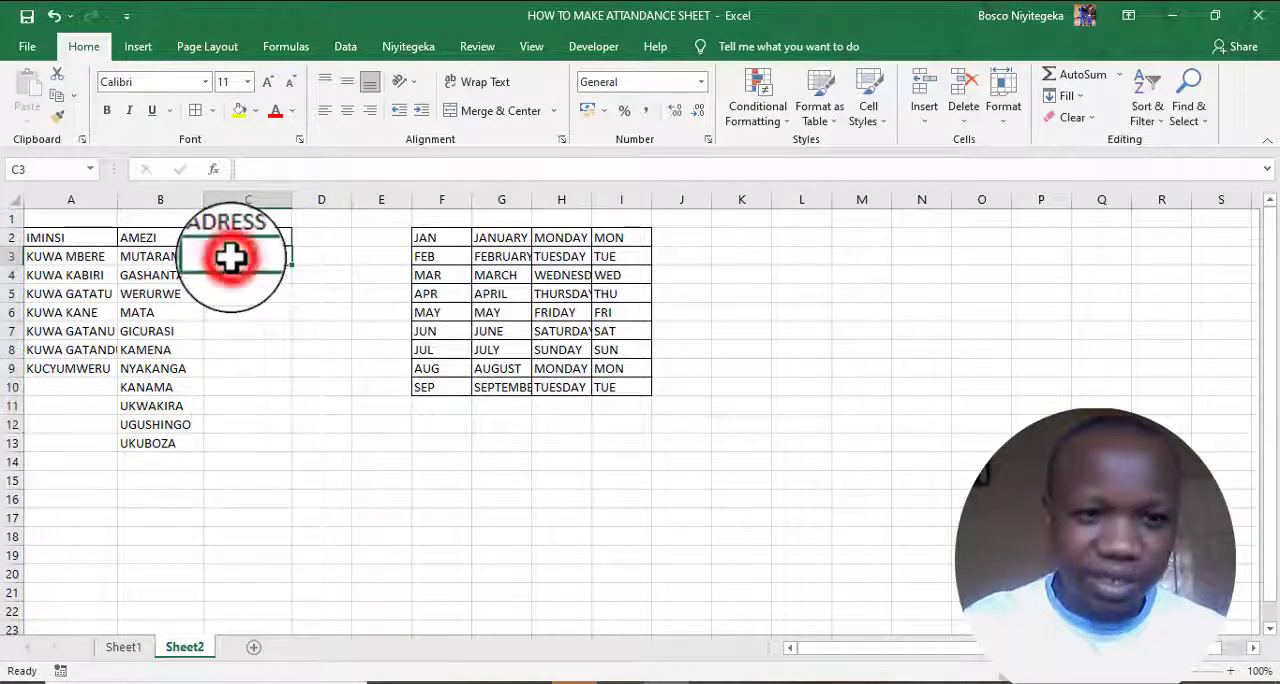
type("KIGALI")
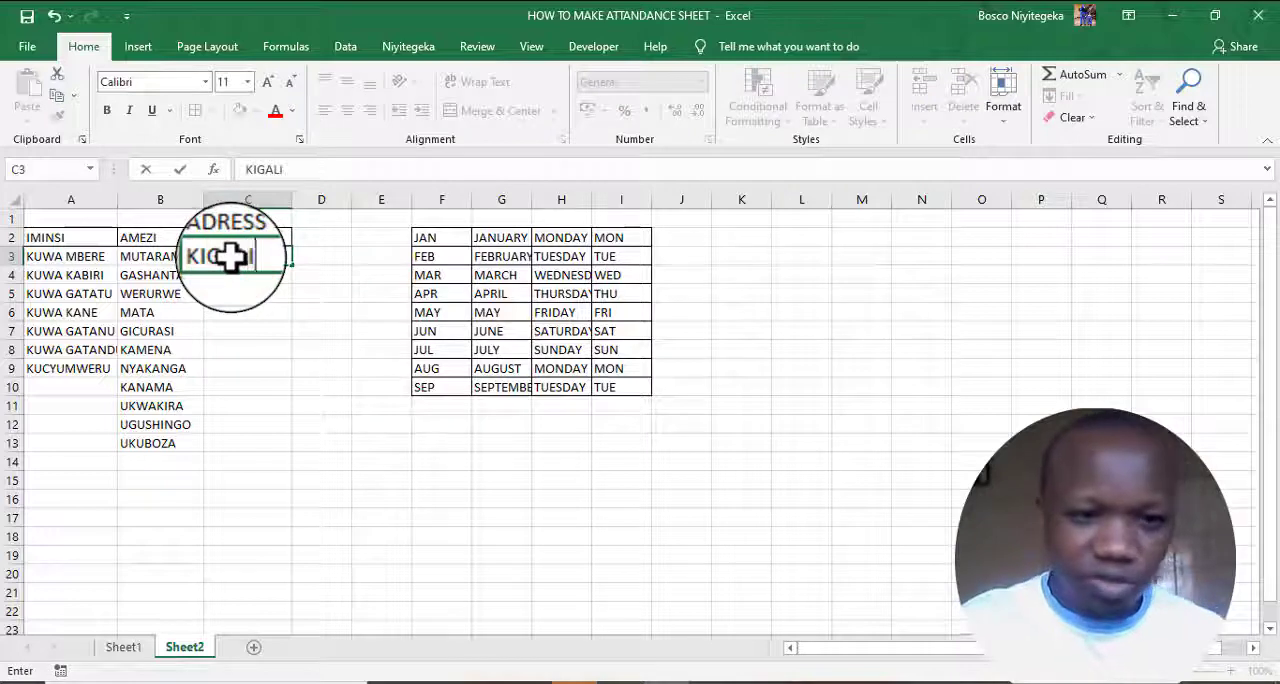
left_click_drag(291, 264, 288, 372)
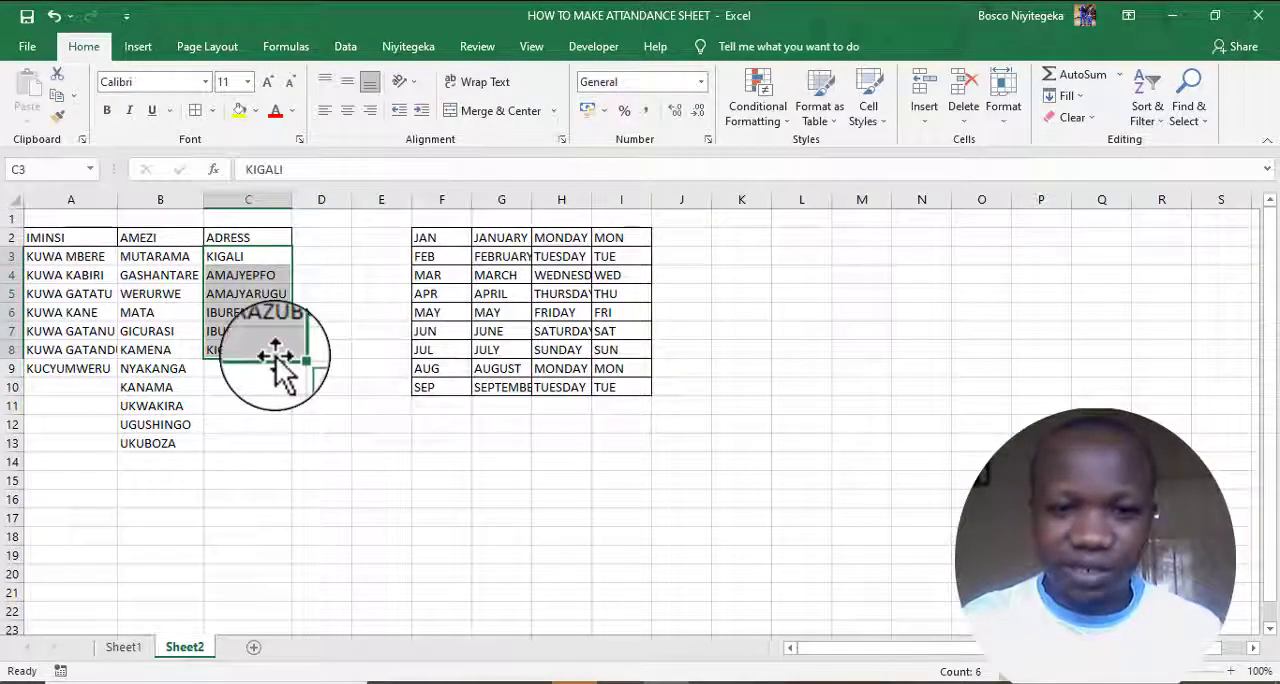
- Add a fourth heading beginning with IBYAGURISHI in D2 and autofit the width of column D
left_click(324, 236)
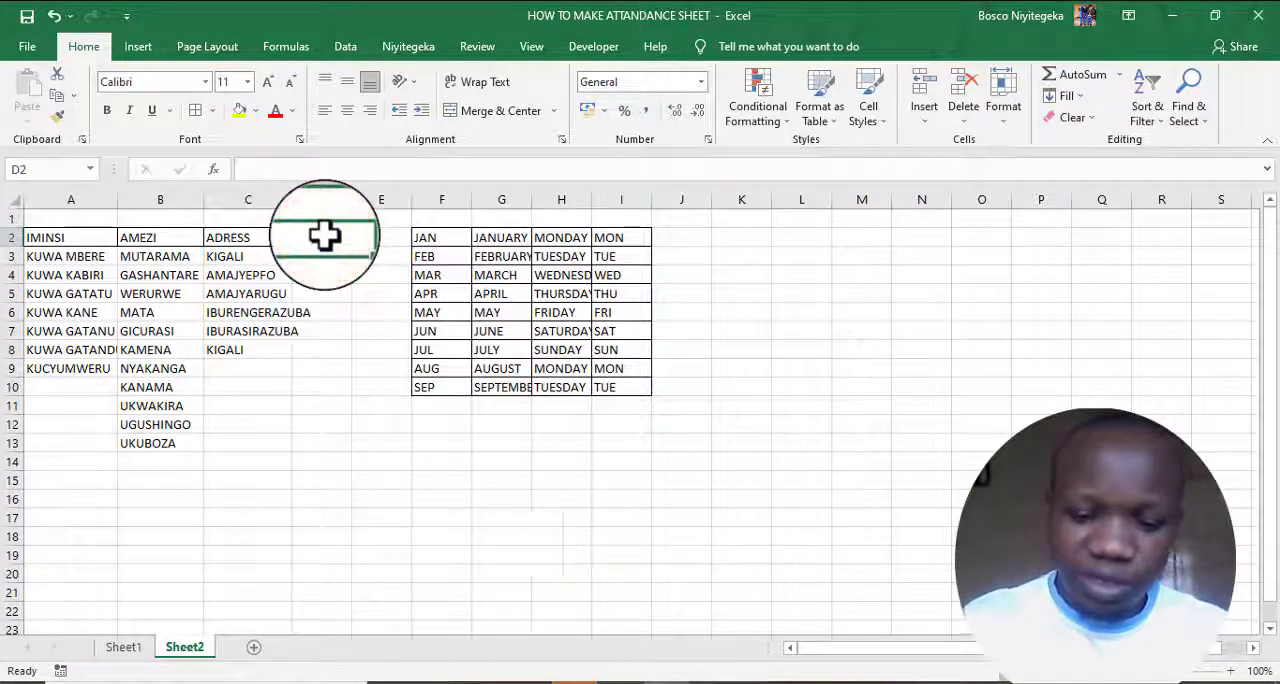
type("IBYAGURI")
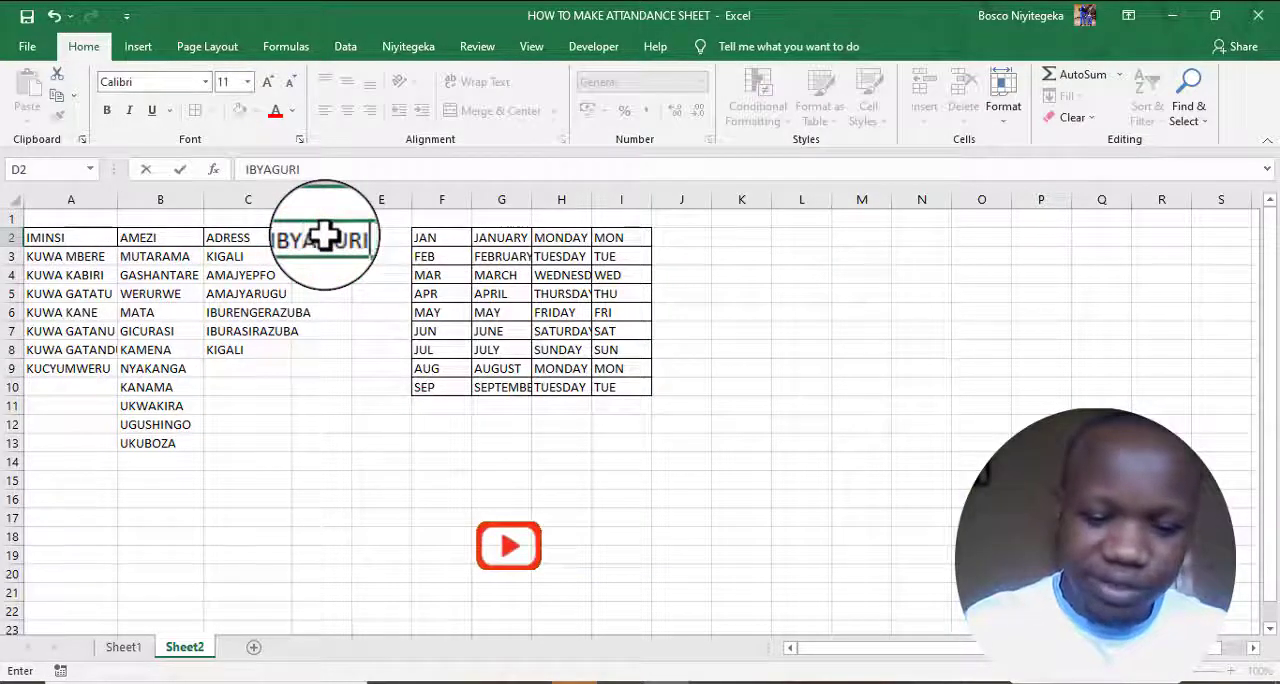
type("SHI")
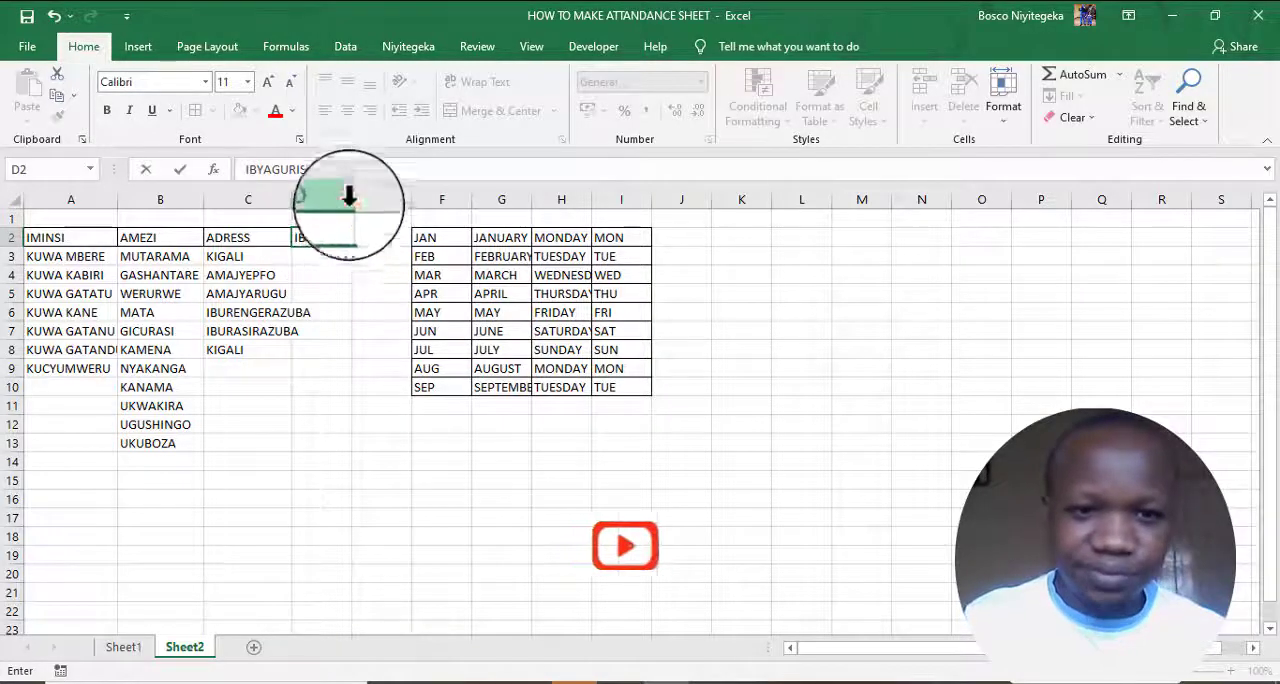
left_click(345, 198)
double_click(352, 198)
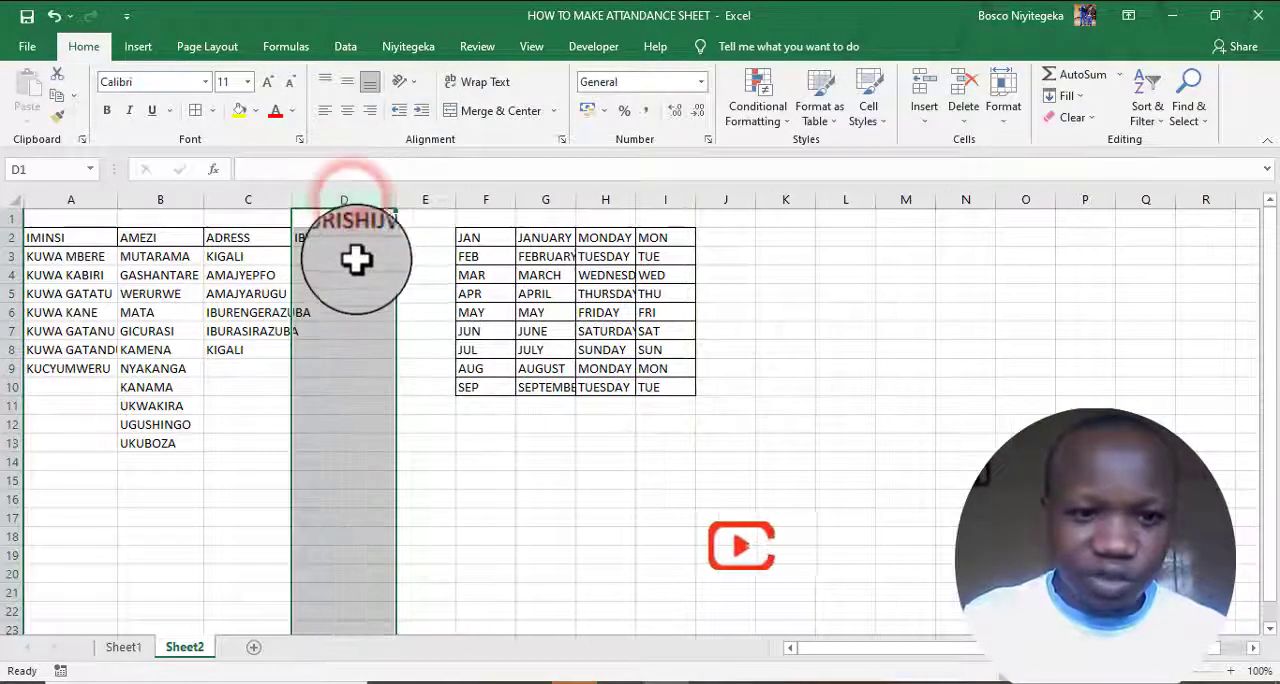
- Enter AMAVUTA in D3 and fill the sold-items series down to D7
left_click(355, 258)
type("A")
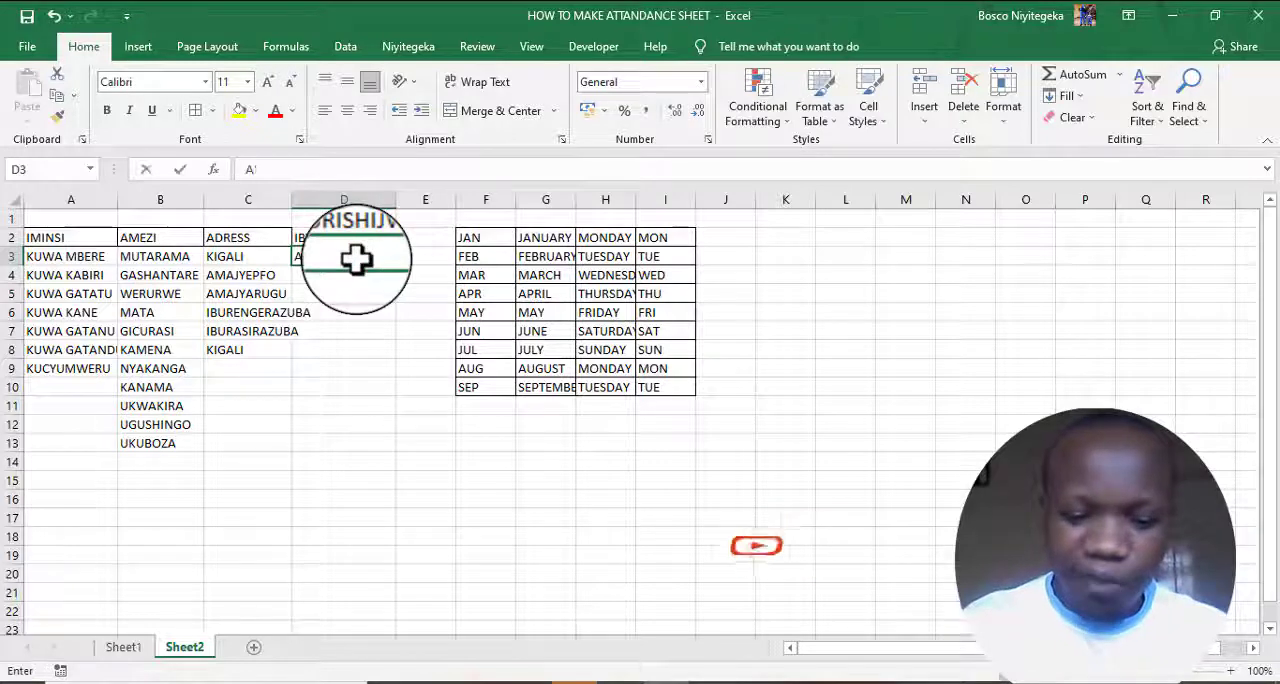
type("MAVUTA")
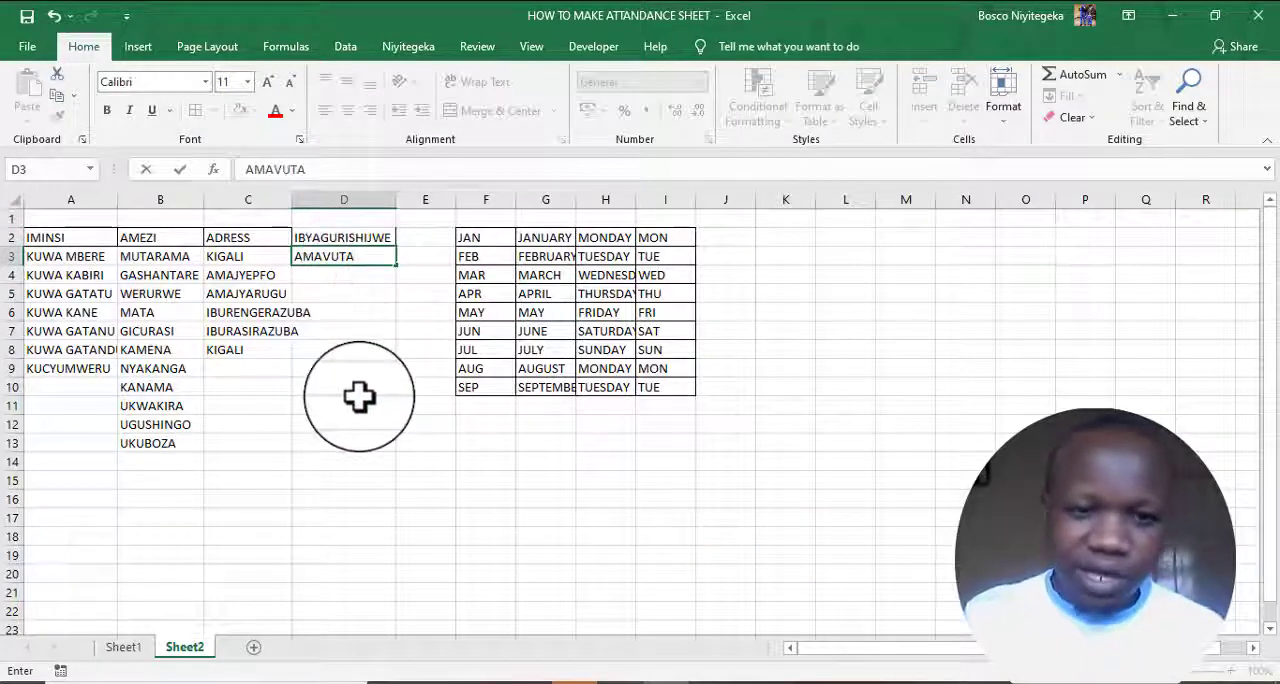
left_click(362, 310)
left_click(351, 257)
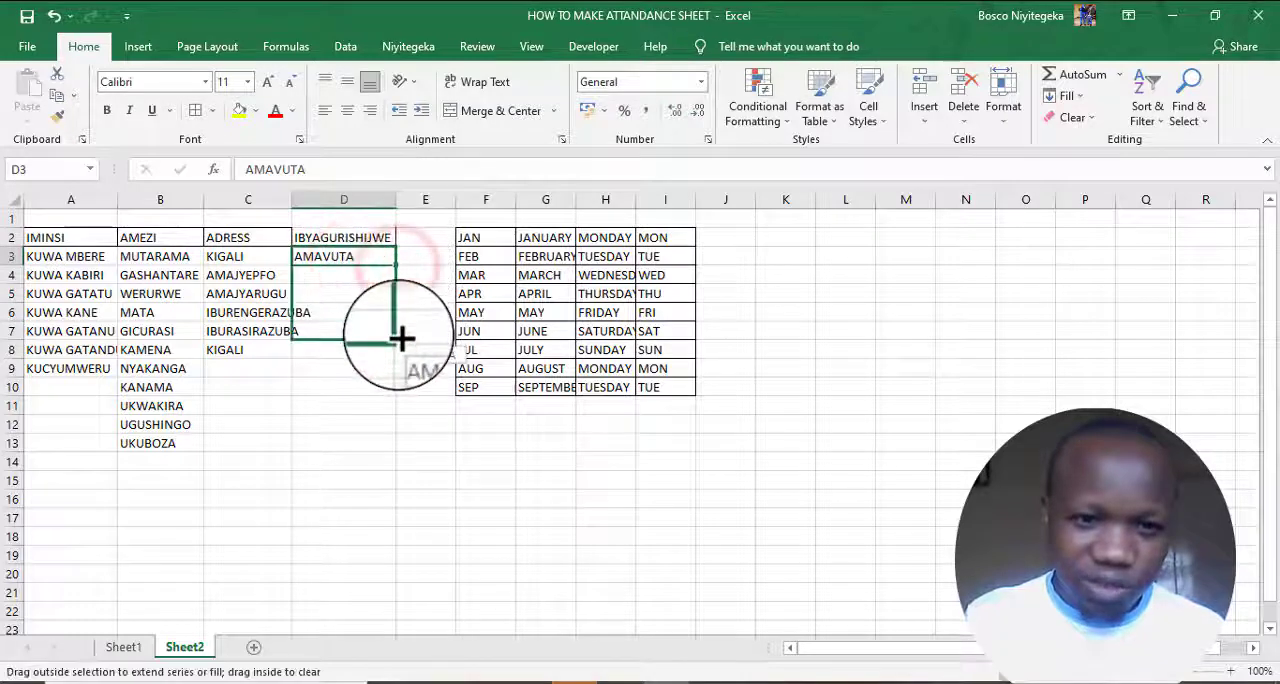
left_click_drag(400, 340, 400, 340)
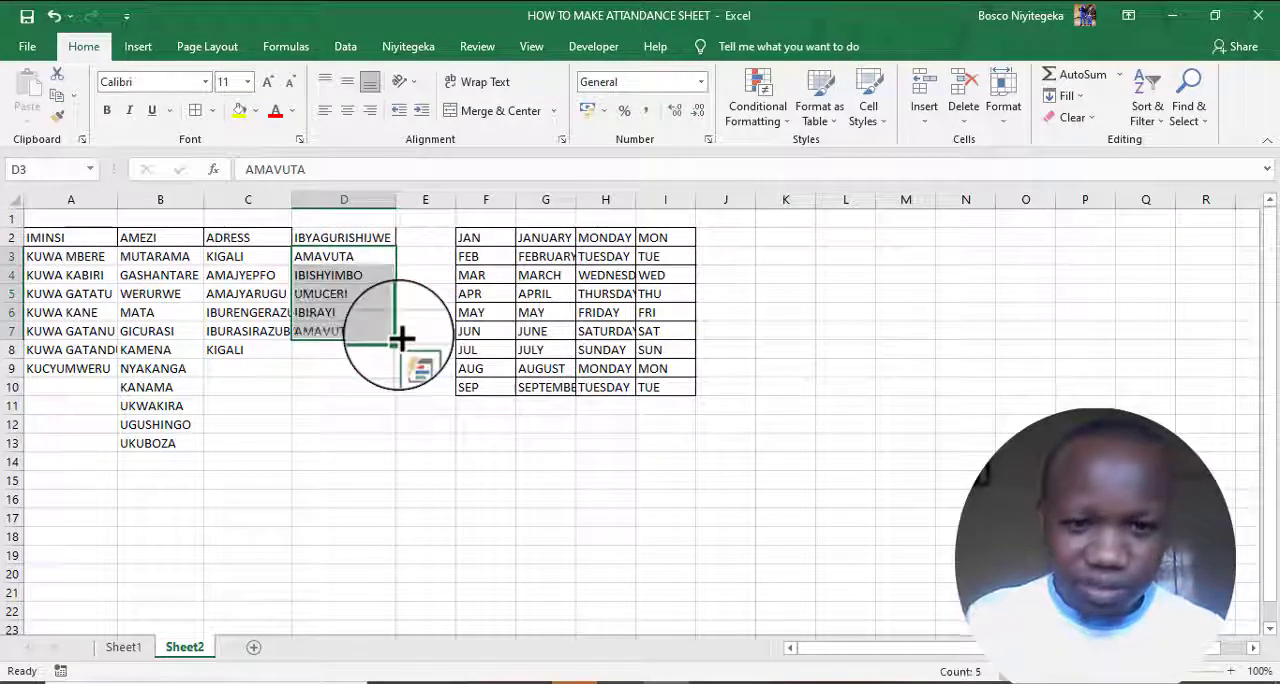
- Add the heading ABABIGUZE in E2
left_click(415, 240)
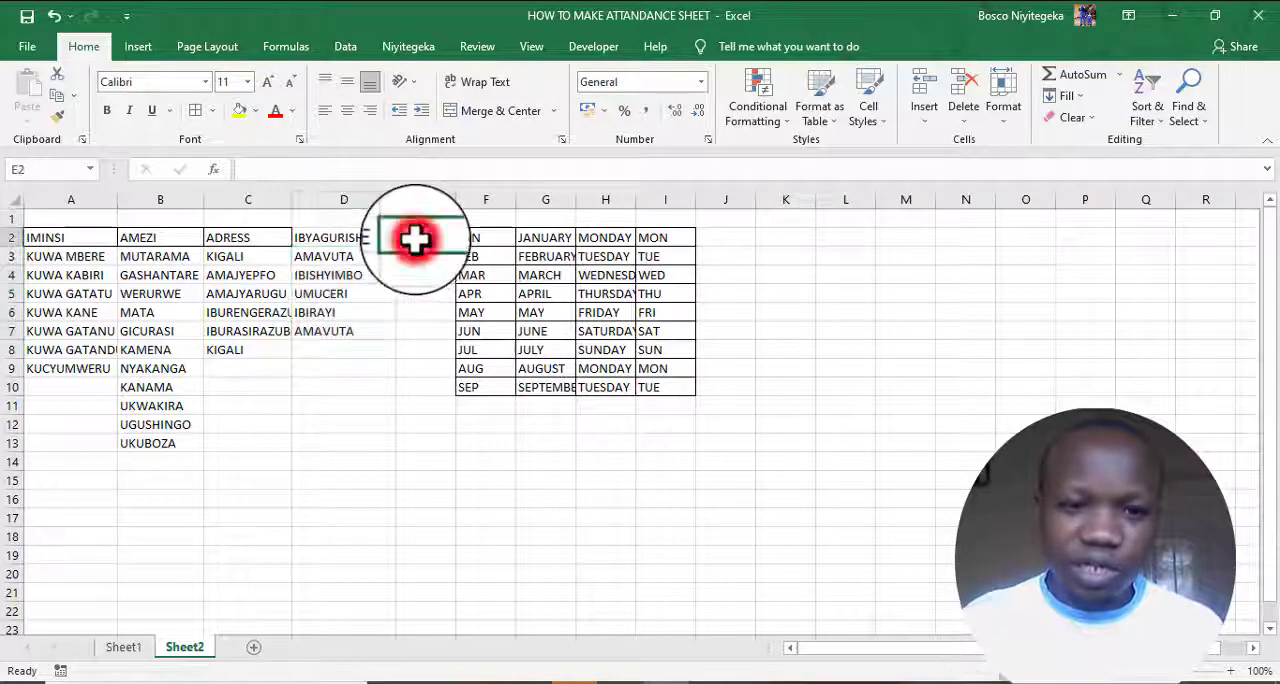
type("ABABI")
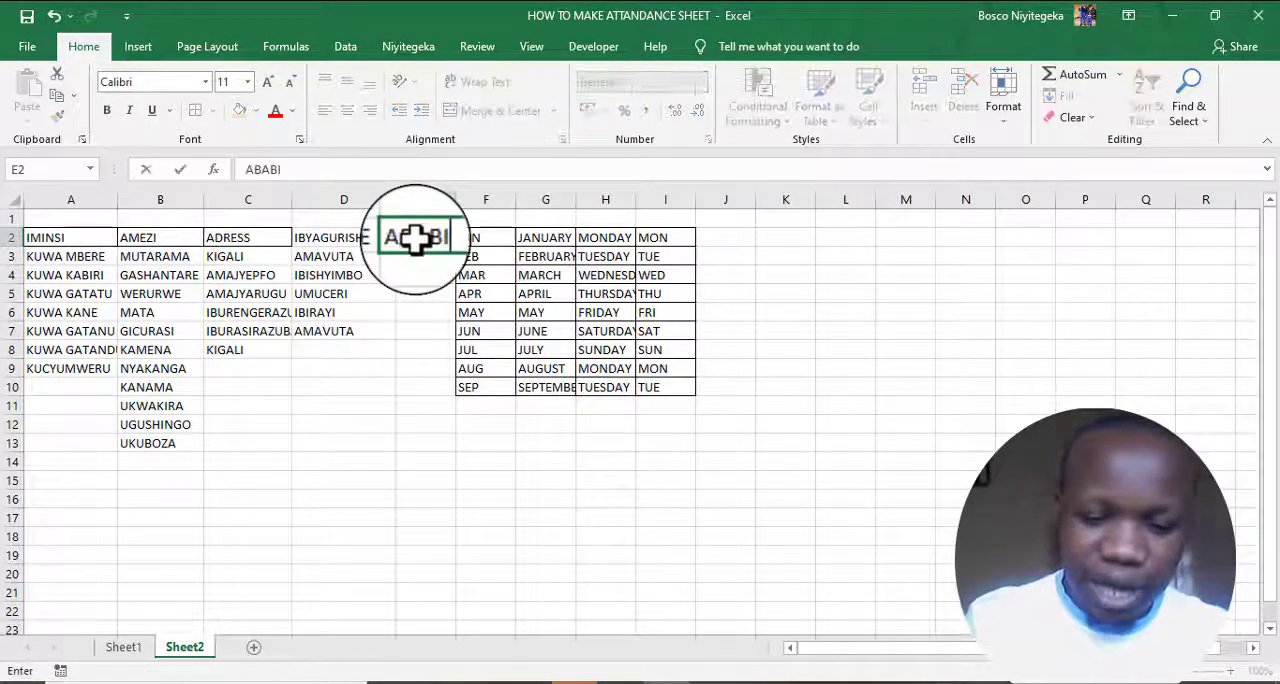
type("GUZE")
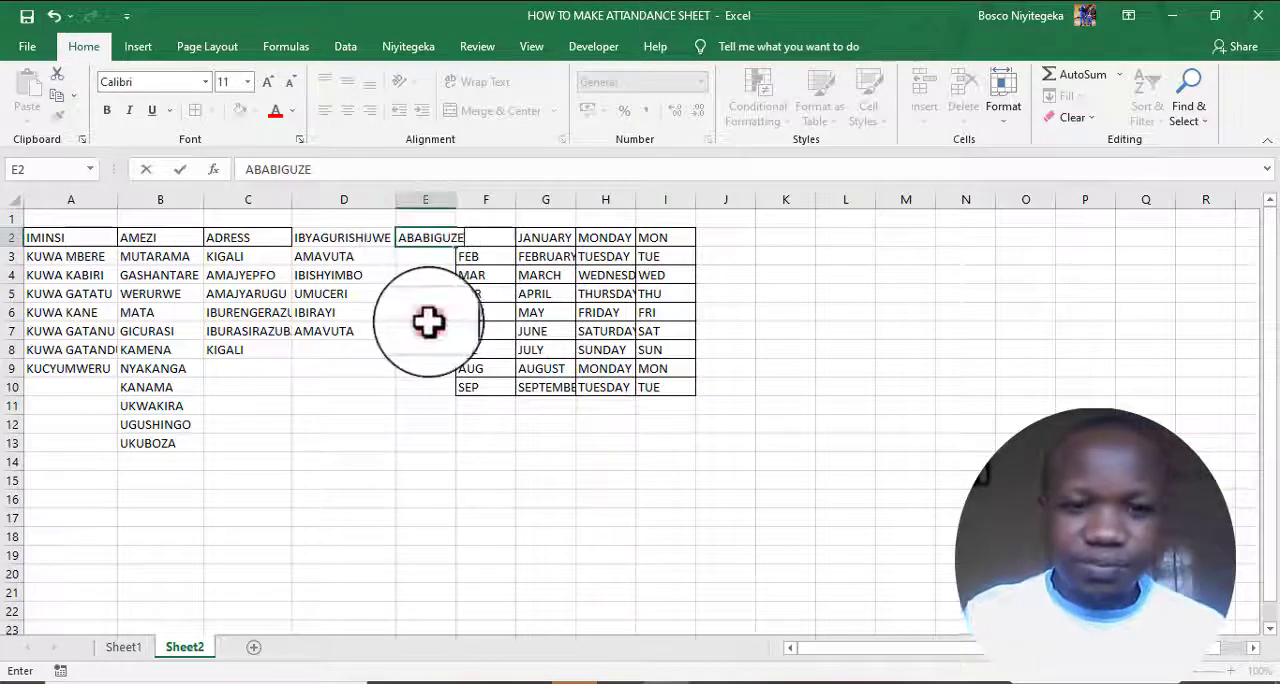
key("Return")
- Enter ABANA in E3 and fill the buyers series down to E13
type("ABANA")
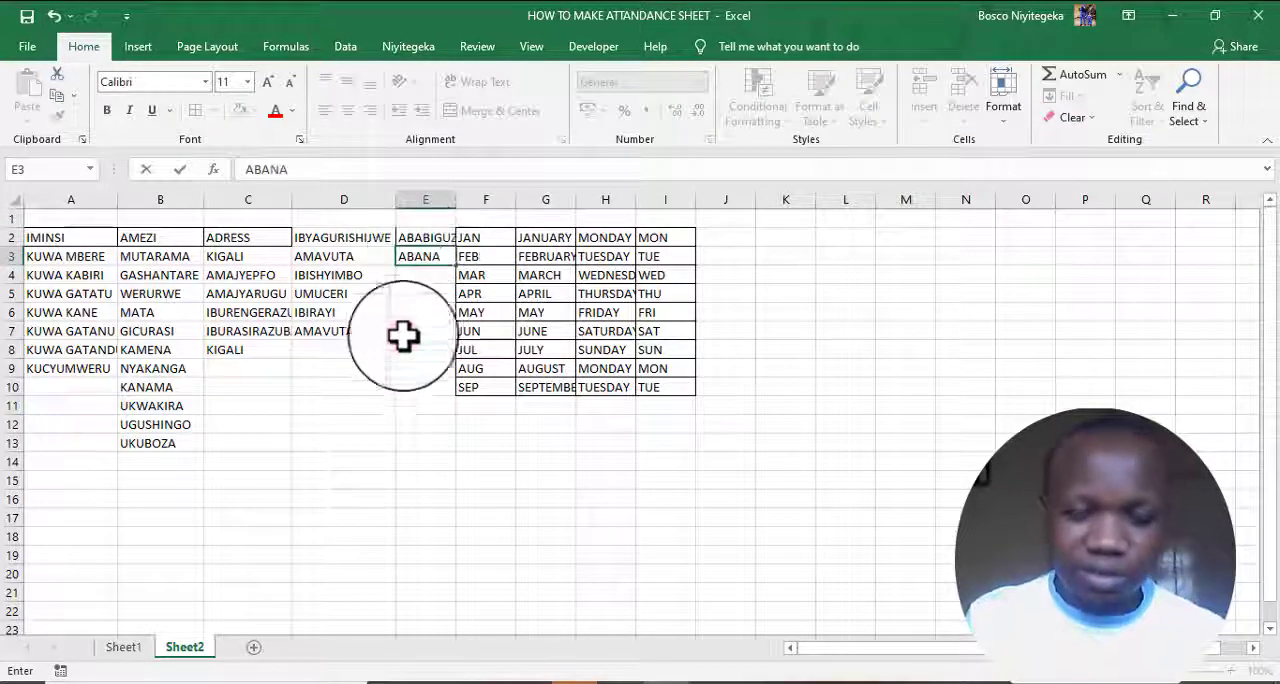
left_click(404, 343)
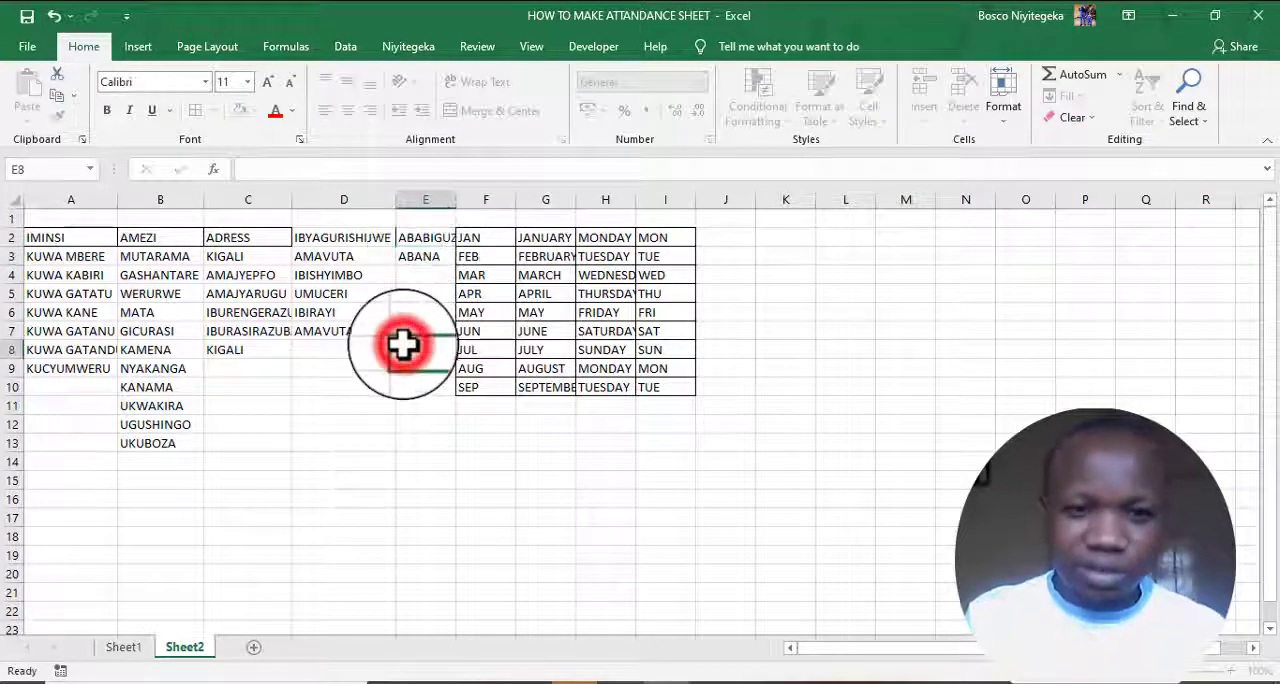
left_click(422, 258)
left_click_drag(456, 268, 441, 458)
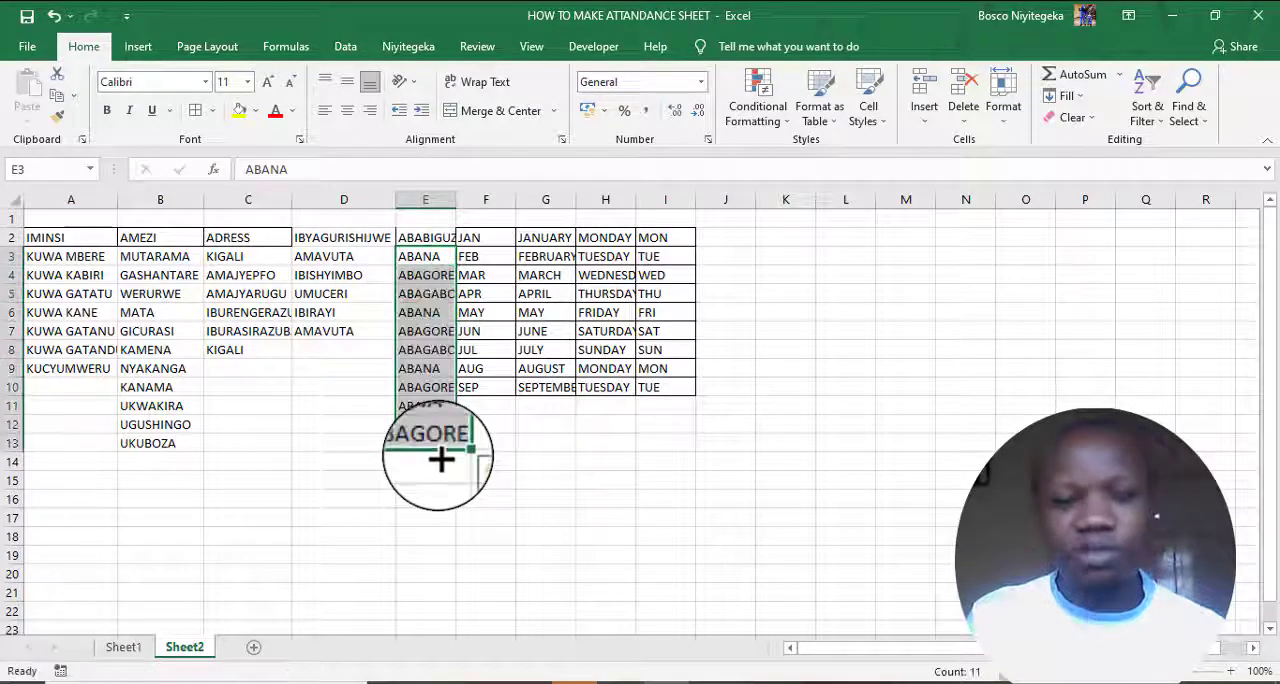
- Autofit the width of column E and apply all borders to the table A2:E13
double_click(456, 198)
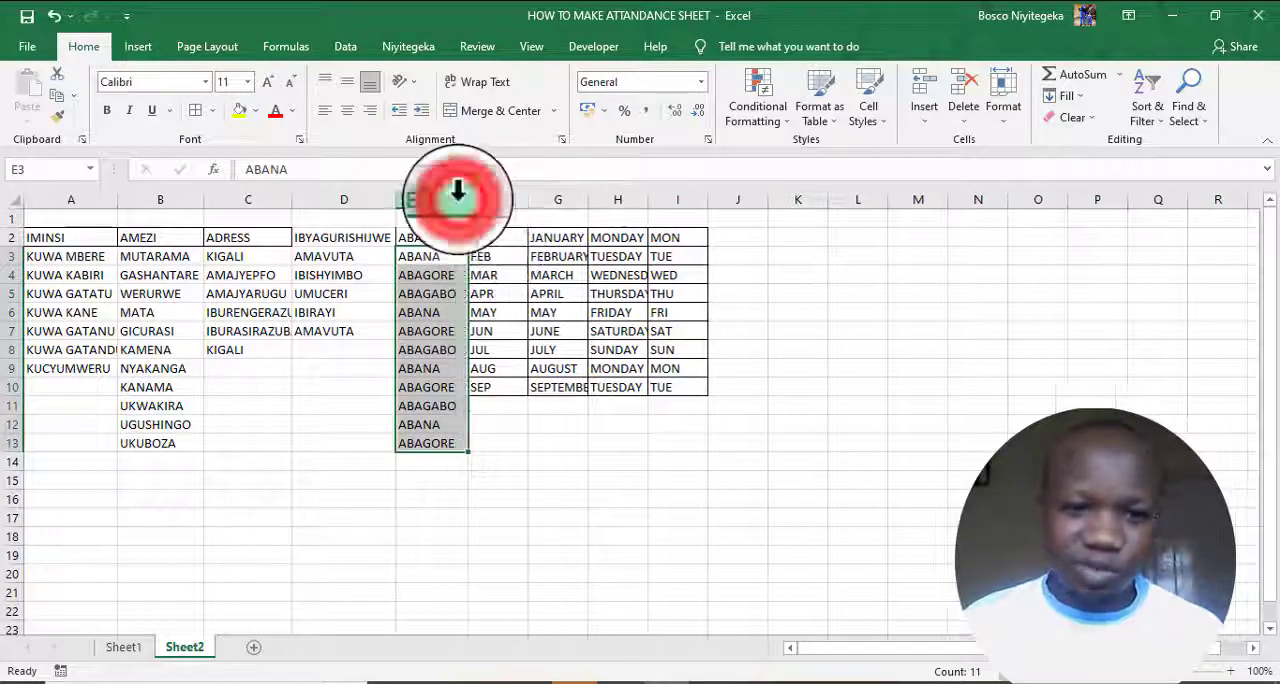
left_click_drag(60, 238, 457, 441)
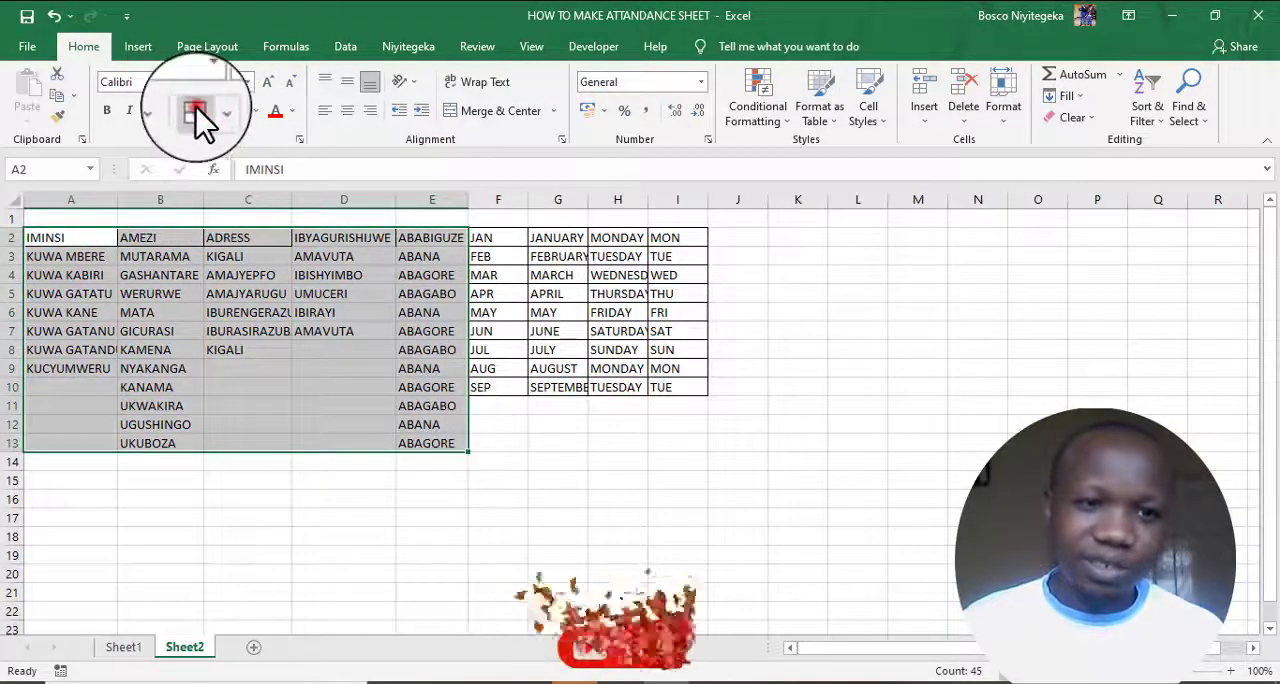
left_click(196, 109)
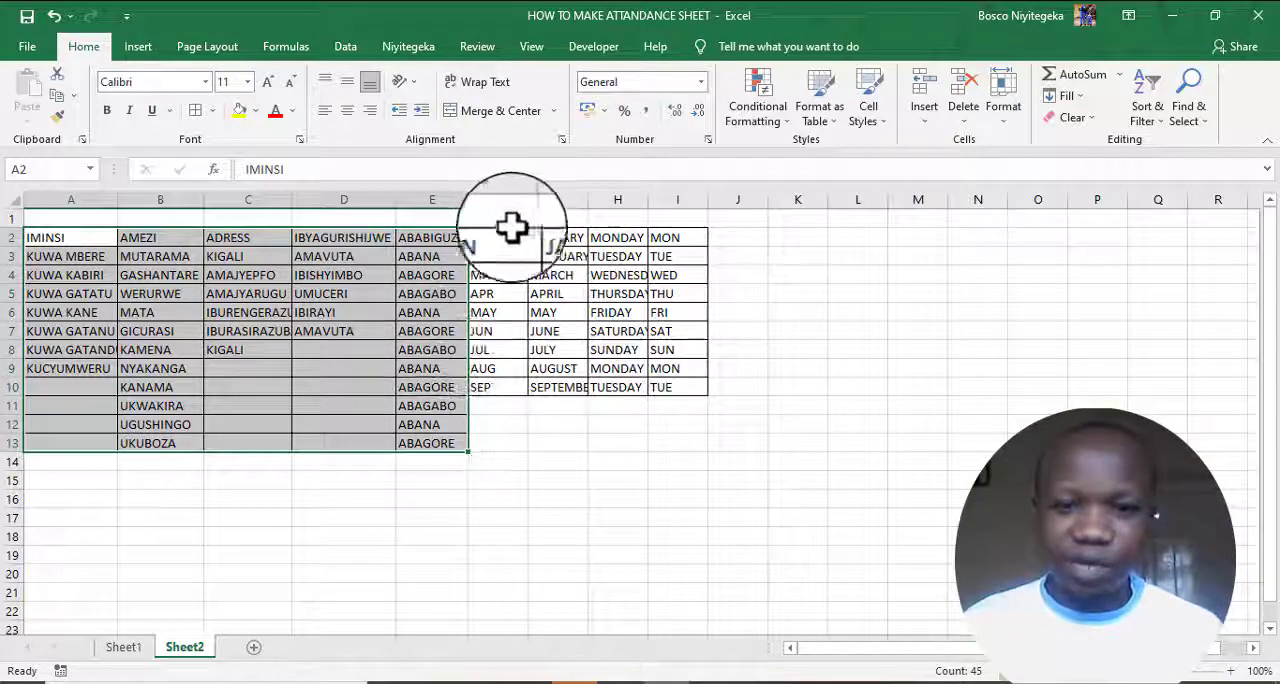
- Fill the English months and weekdays block F2:I10 with a medium blue-gray colour and enlarge its font to 14
mouse_move(490, 237)
left_mouse_down()
mouse_move(735, 373)
mouse_move(685, 382)
left_mouse_up()
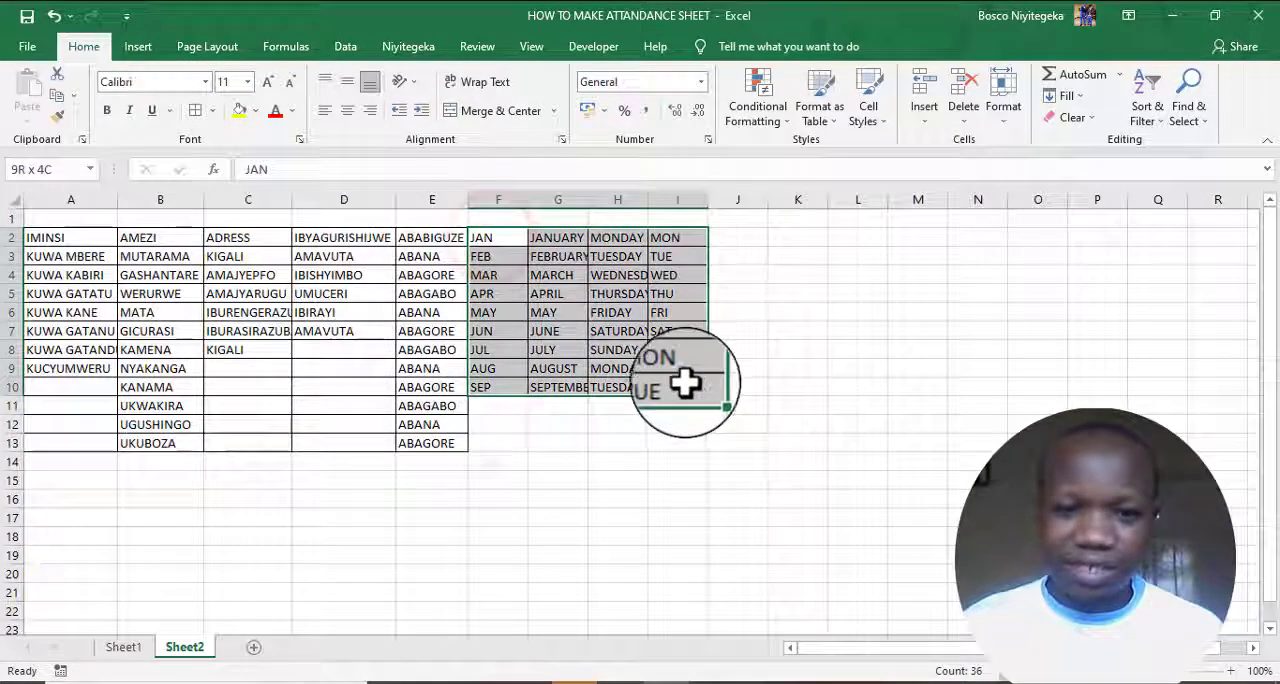
left_click(257, 114)
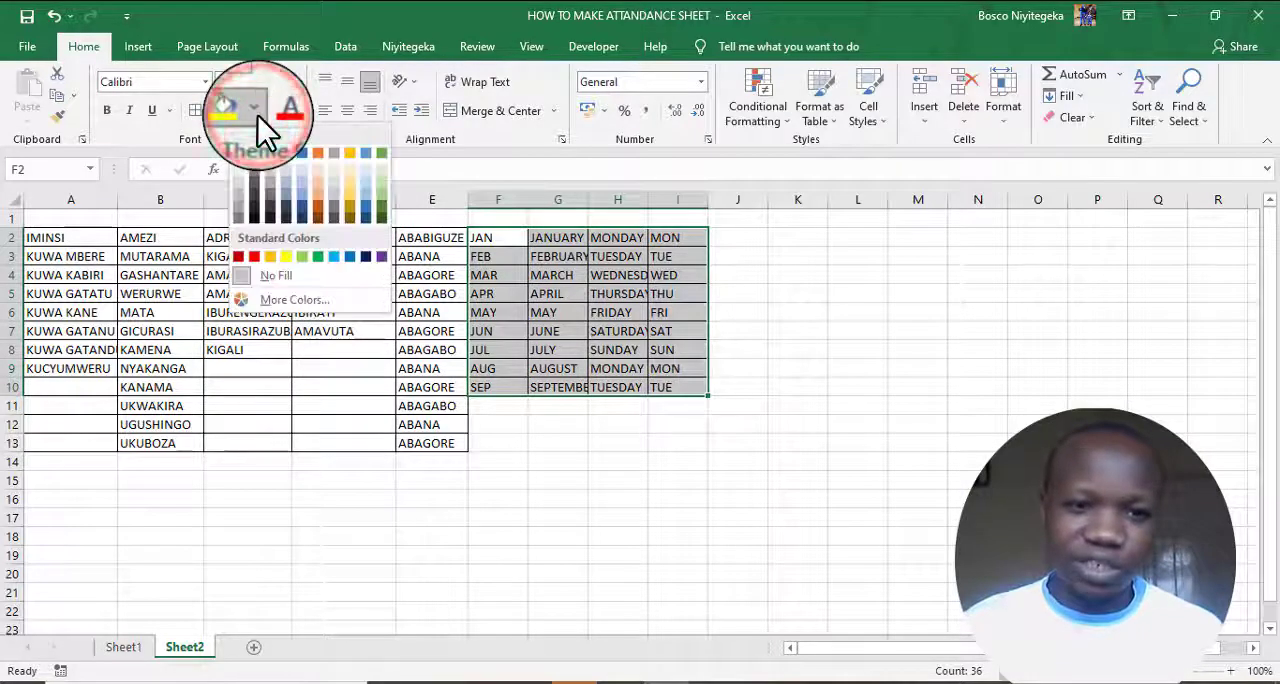
left_click(287, 199)
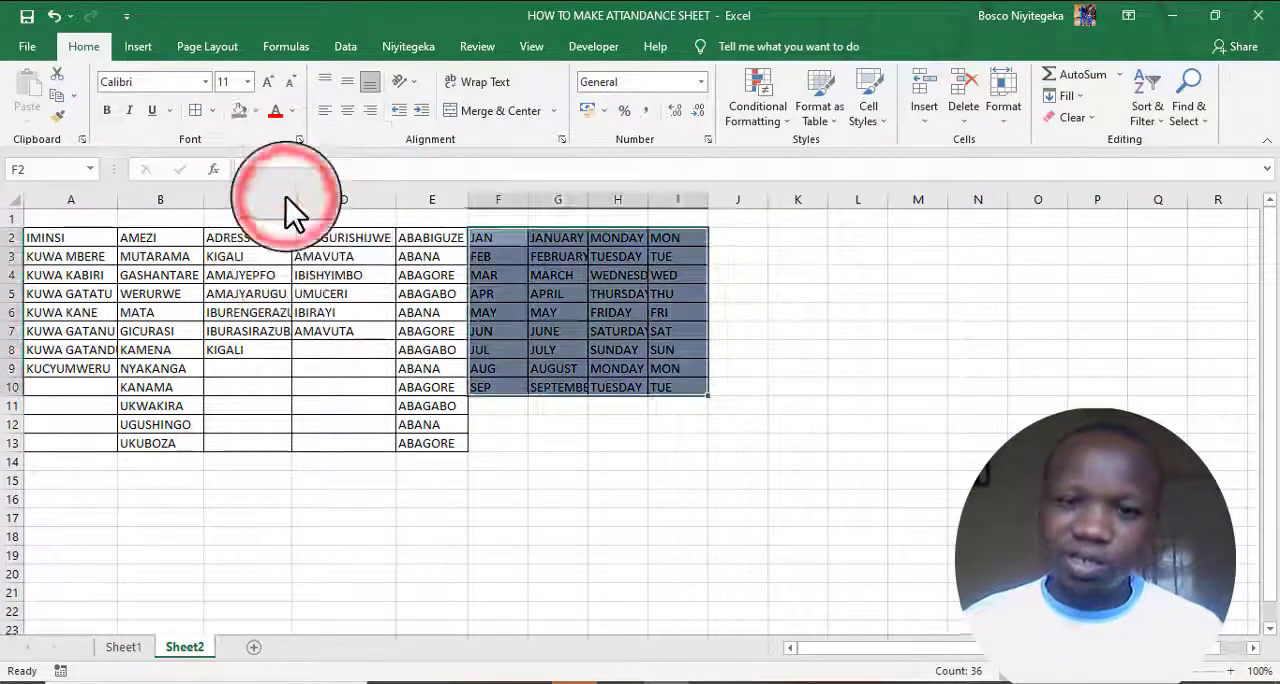
left_click(268, 83)
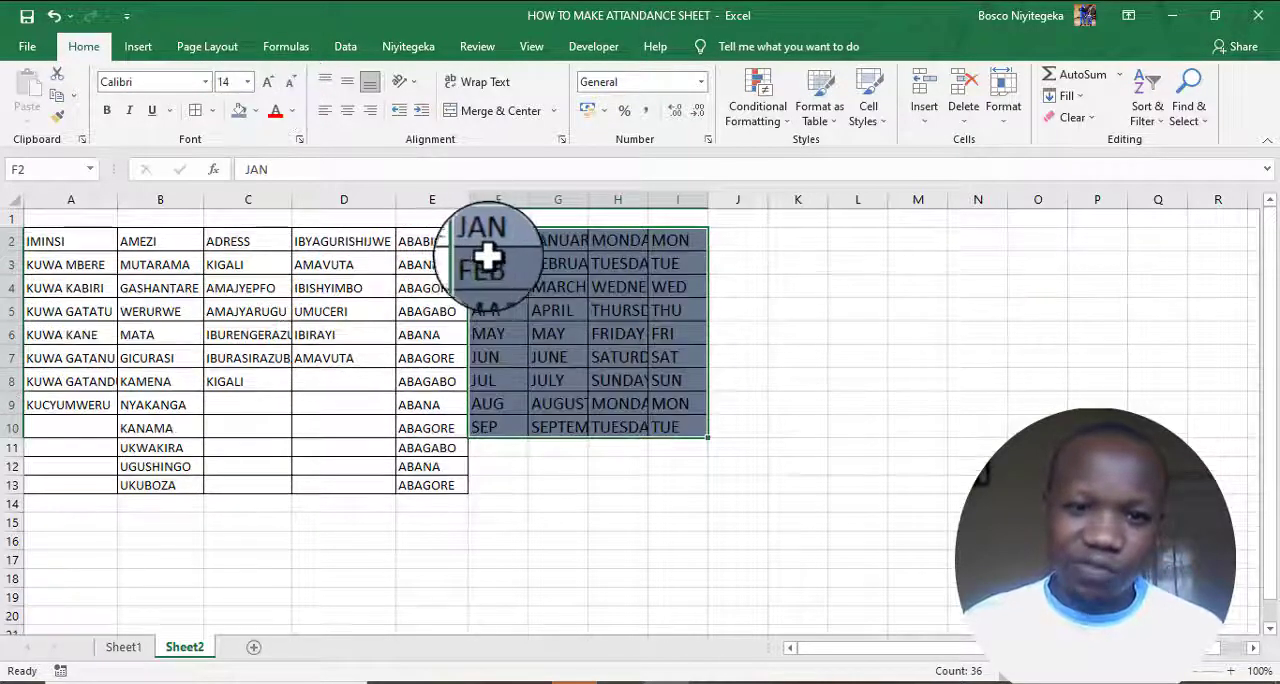
- Autofit the widths of columns F, G, H and I to their contents
double_click(529, 201)
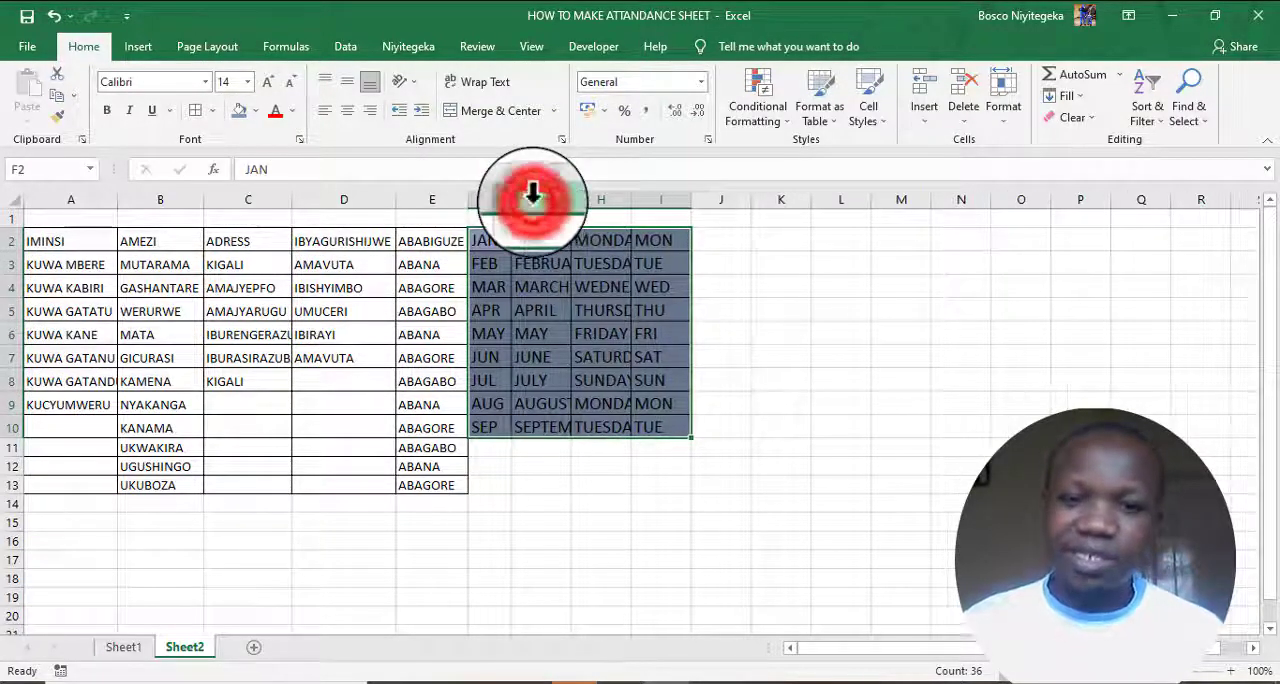
double_click(572, 200)
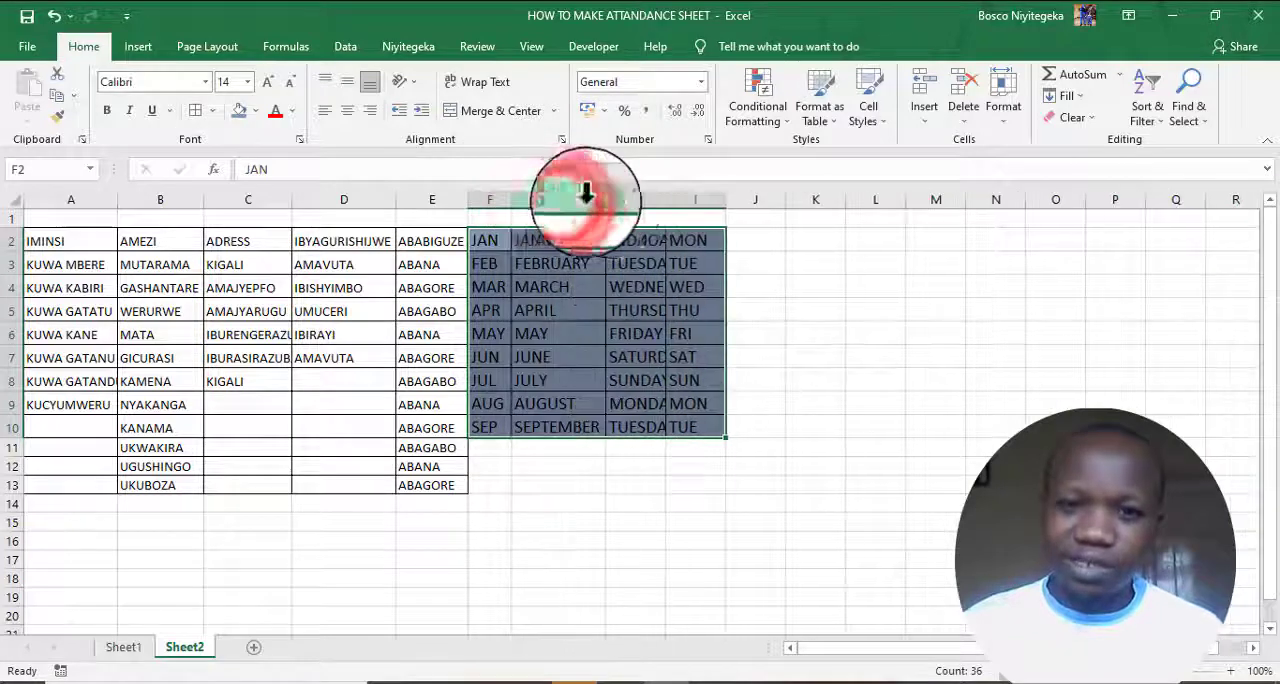
double_click(666, 200)
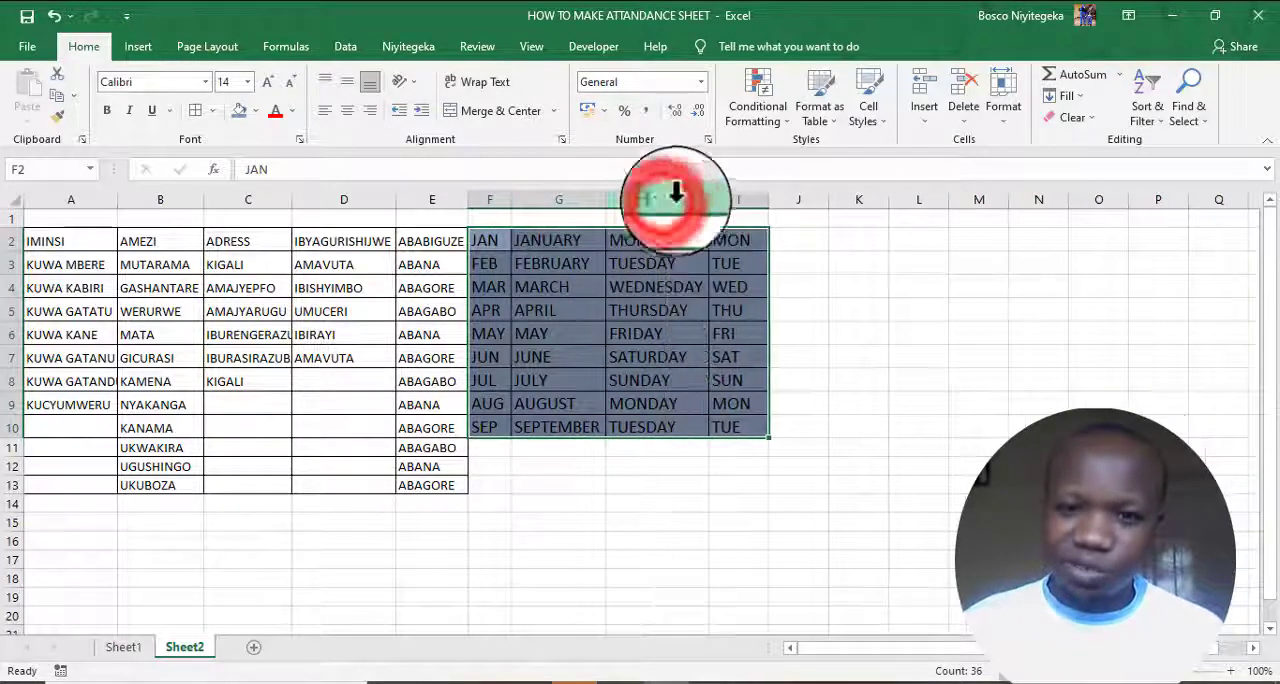
double_click(767, 200)
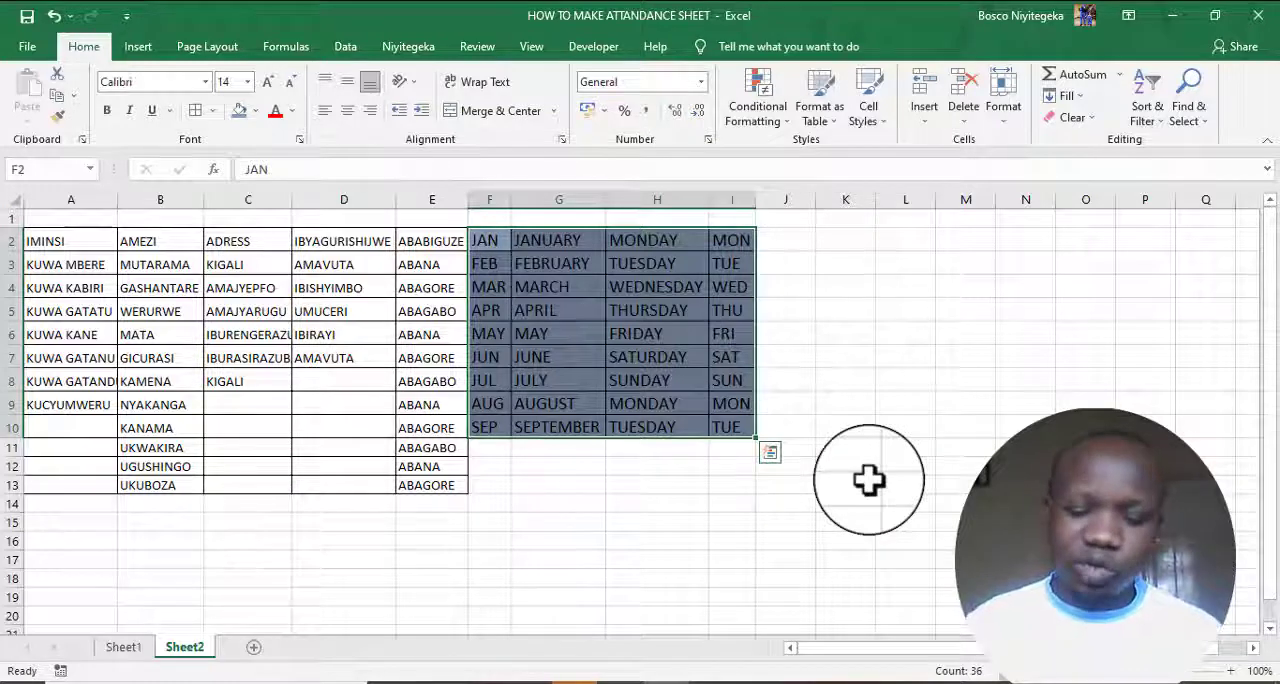
- Make the text in A2:E13 bold and increase its font size to 12
left_click_drag(45, 241, 425, 484)
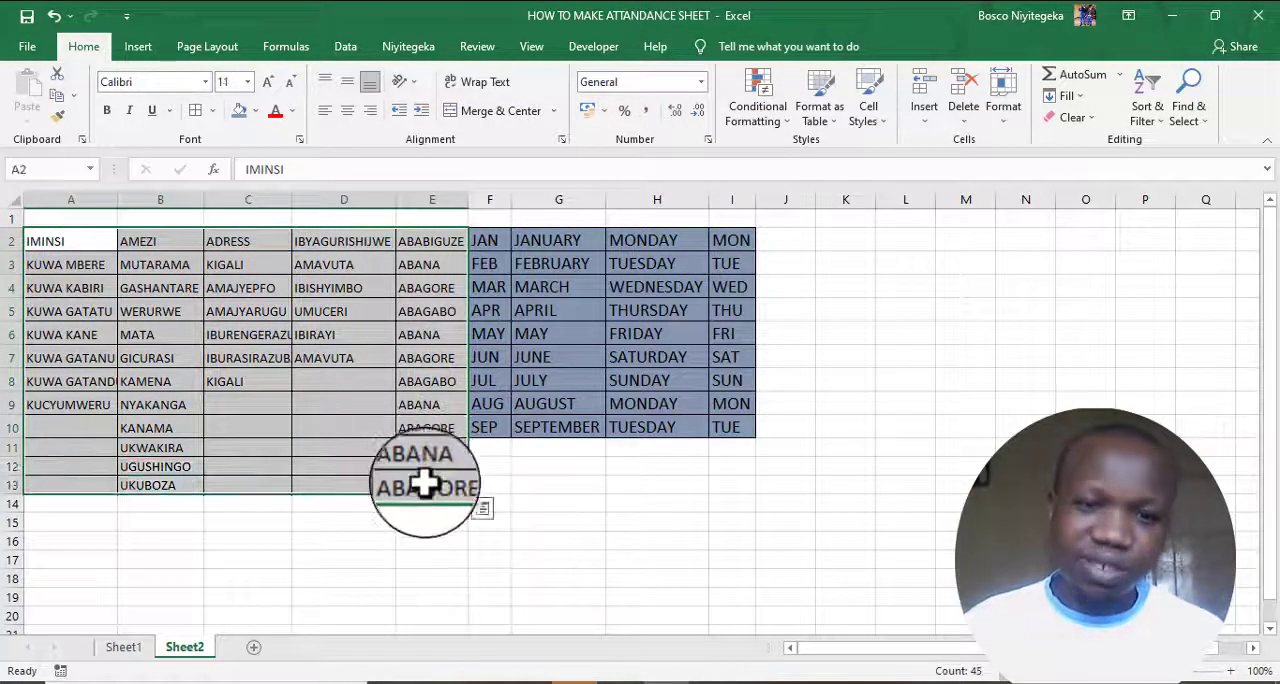
left_click(107, 110)
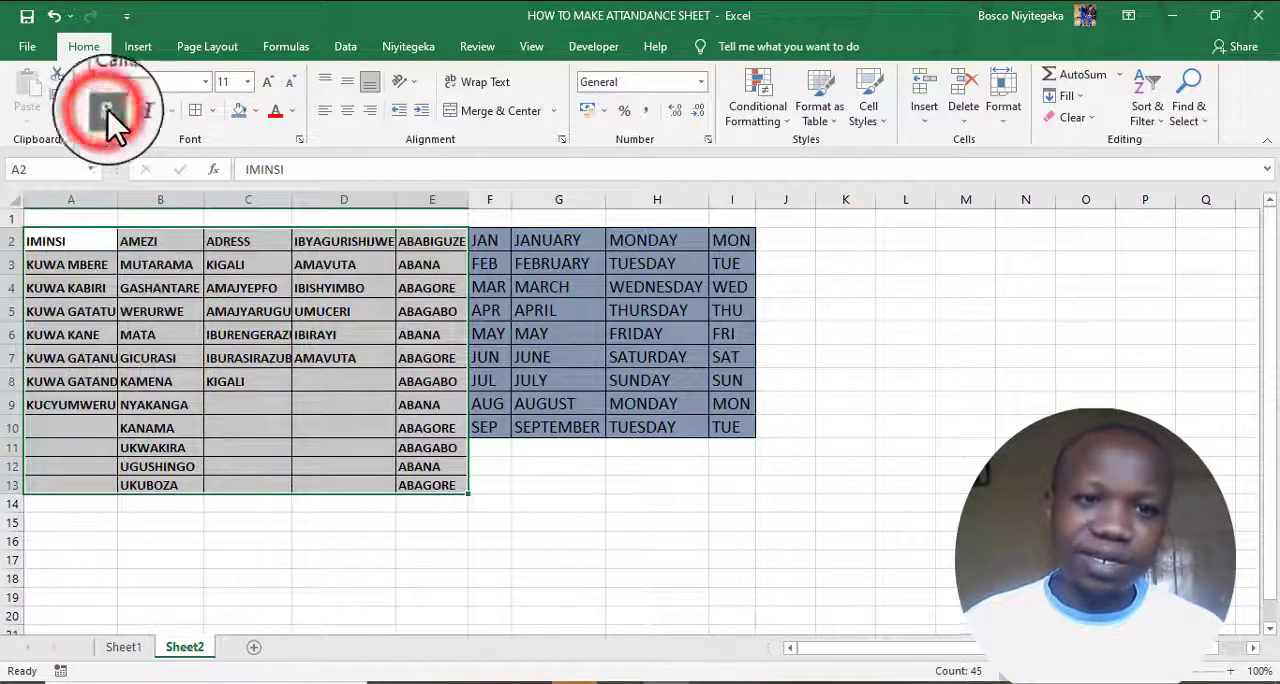
left_click(268, 80)
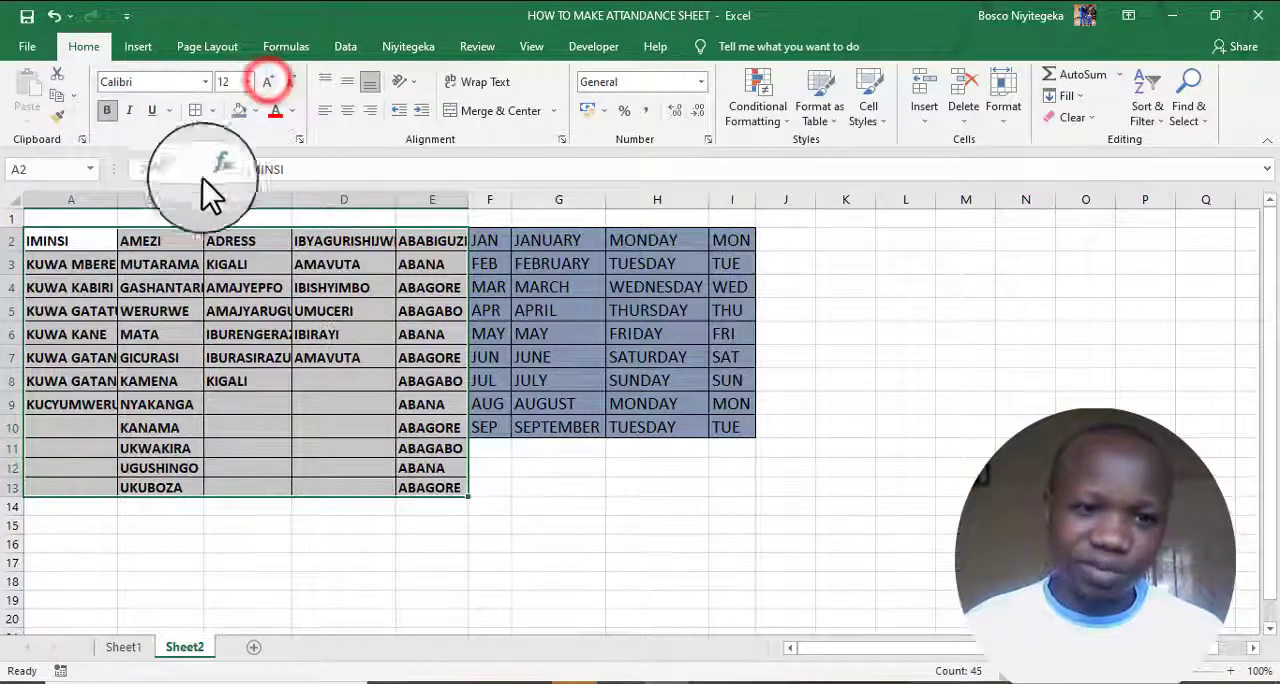
- Fill the header row A2:E2 with a dark blue-gray colour and deselect it
left_click_drag(38, 236, 414, 243)
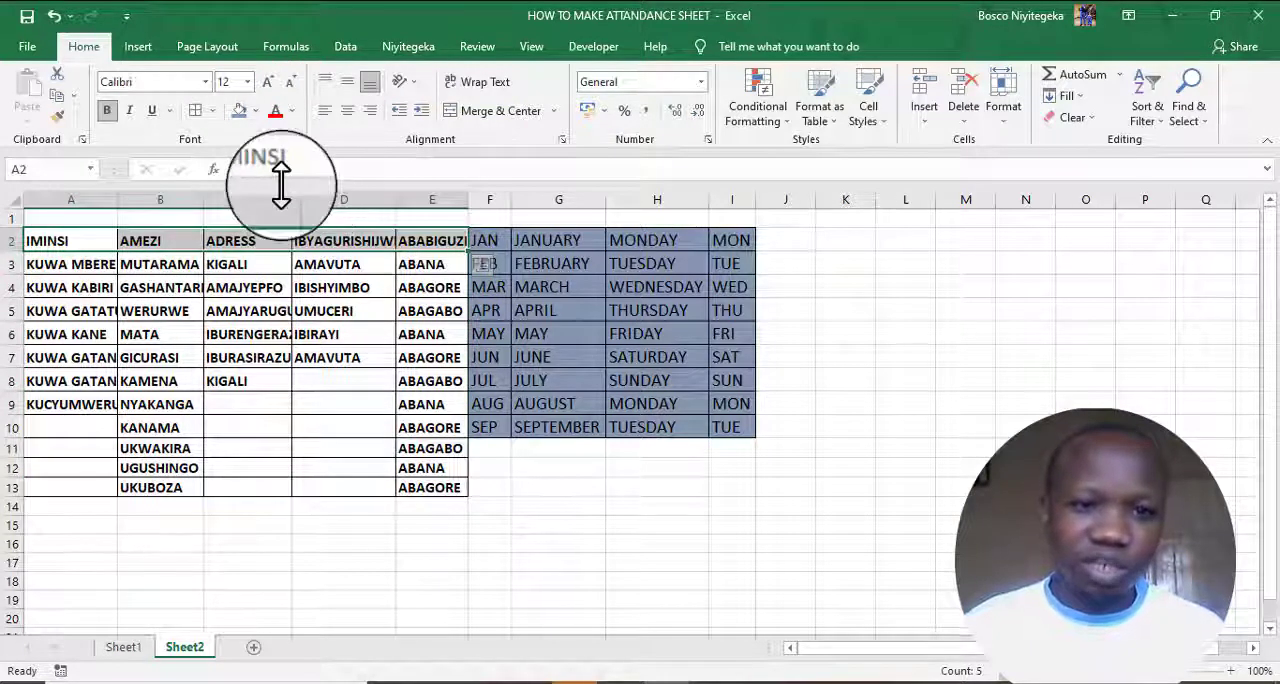
left_click(256, 114)
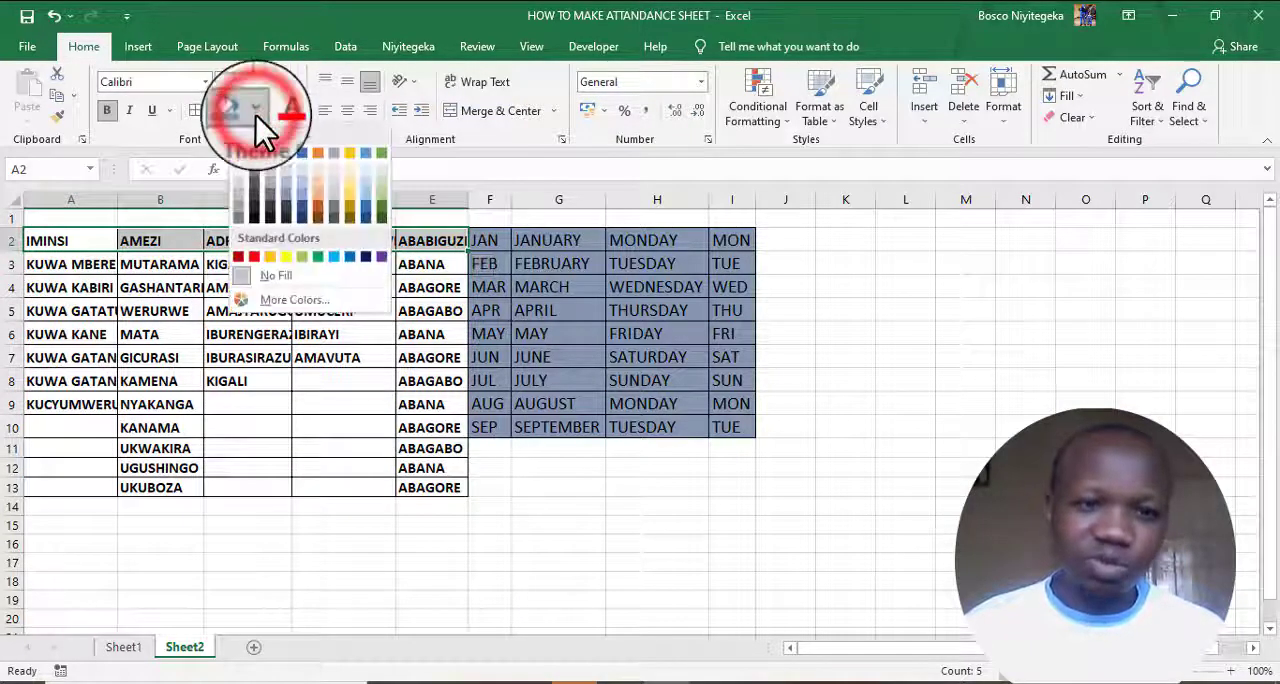
left_click(283, 200)
left_click(598, 518)
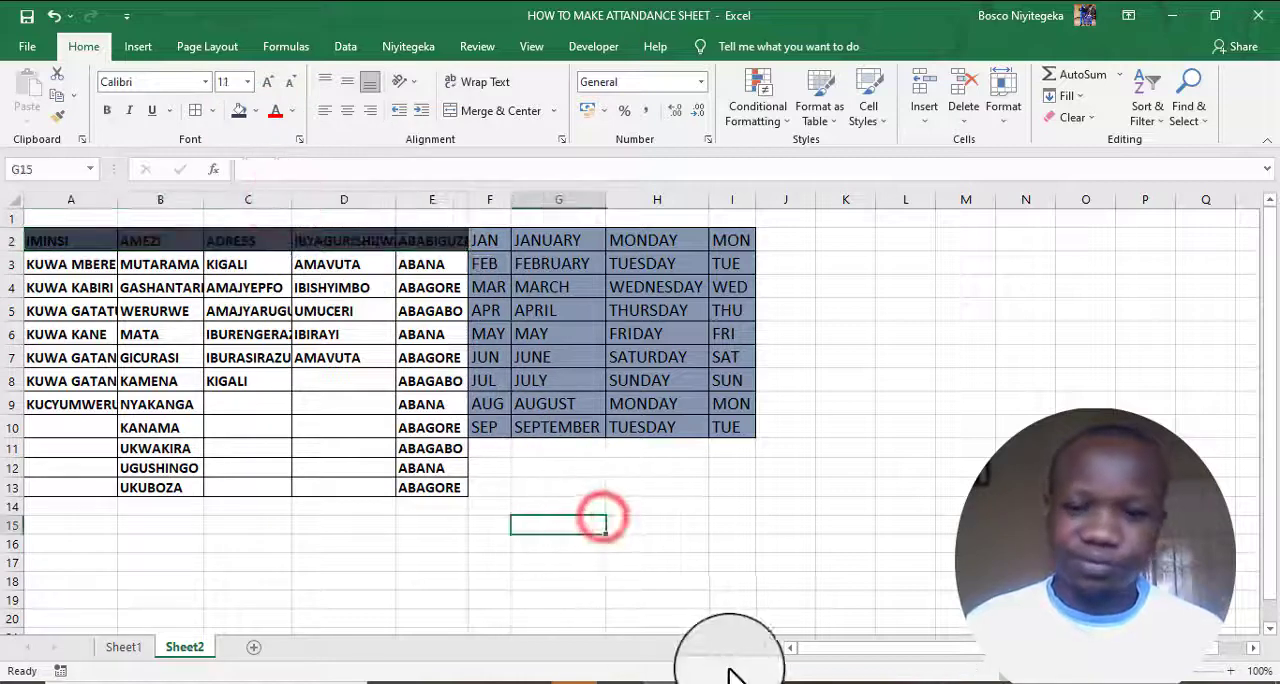